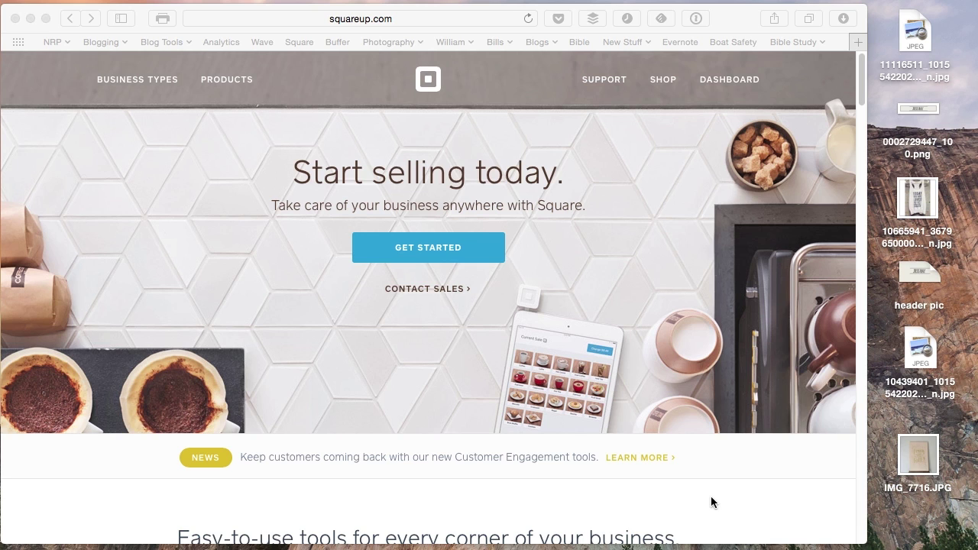
Begin signing up for a new Square account from the Square page.
{"action": "left_click", "coordinate": [711, 495]}
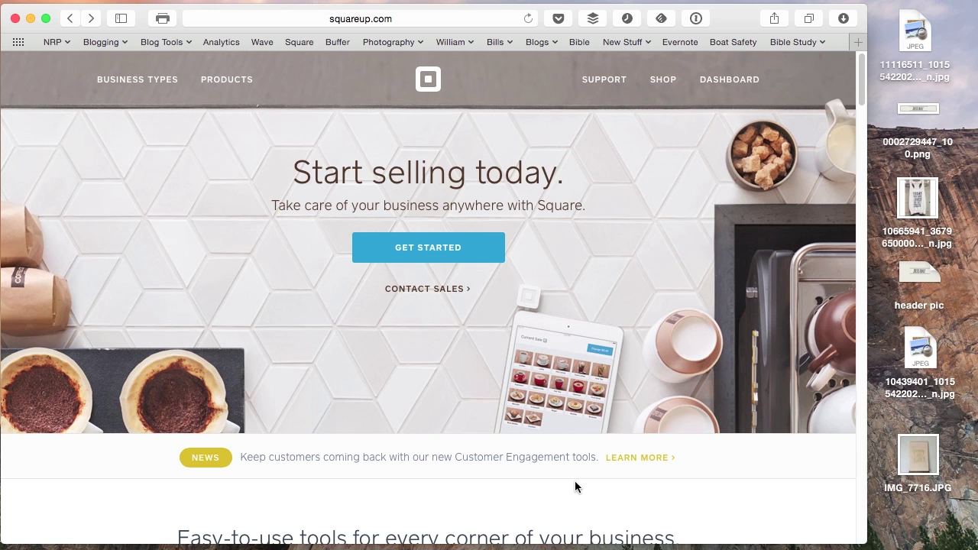
{"action": "scroll", "coordinate": [575, 486], "scroll_direction": "down", "scroll_amount": 10}
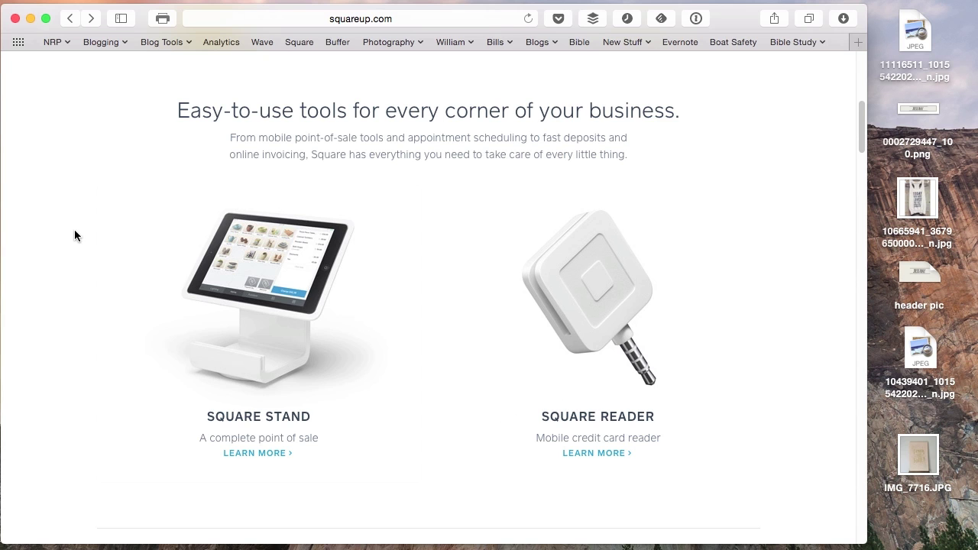
{"action": "scroll", "coordinate": [74, 235], "scroll_direction": "up", "scroll_amount": 10}
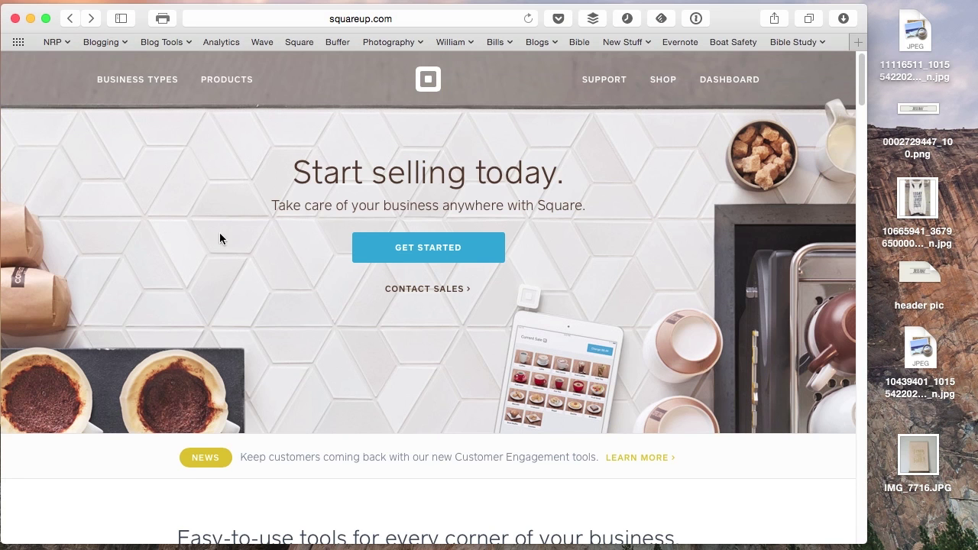
{"action": "left_click", "coordinate": [449, 253]}
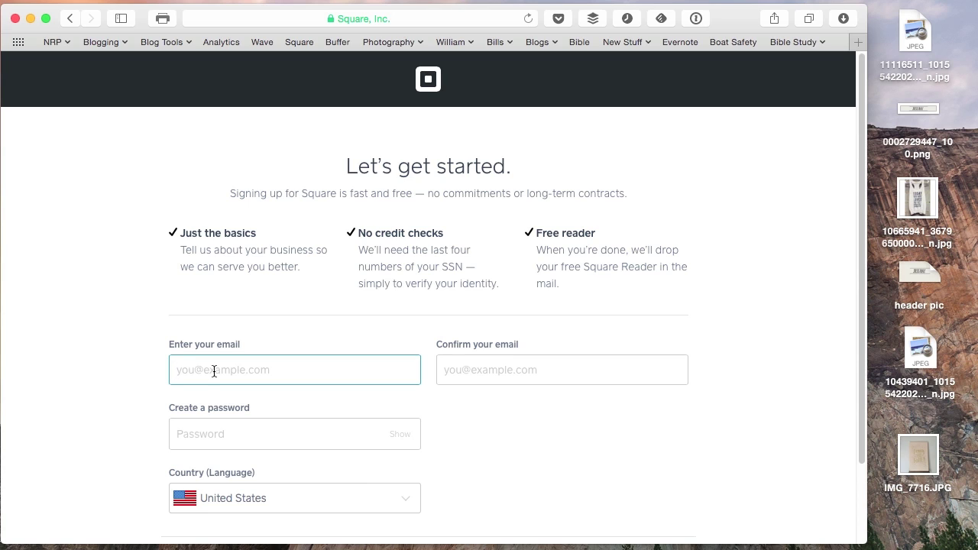
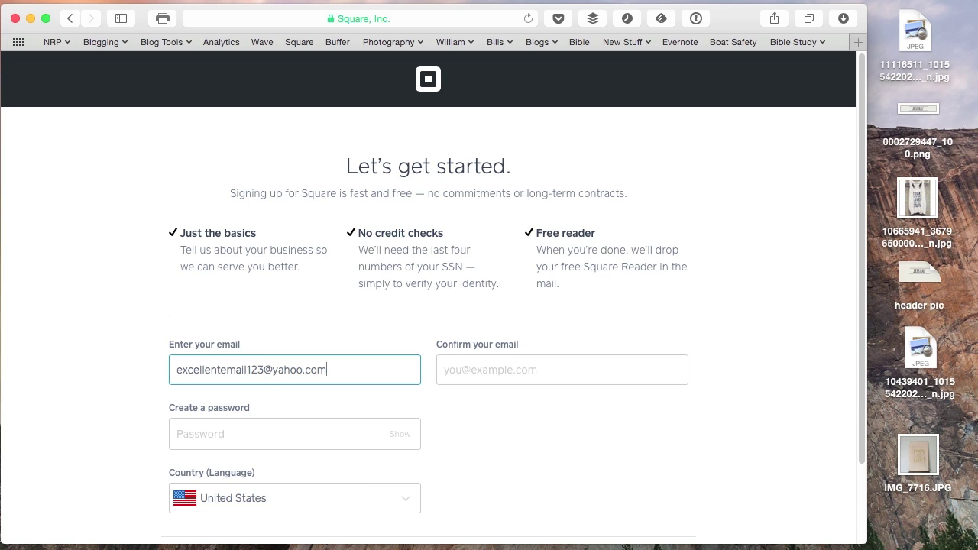
Enter the account e-mail address and paste the same address into the confirmation field.
{"action": "key", "text": "cmd+a"}
{"action": "key", "text": "cmd+c"}
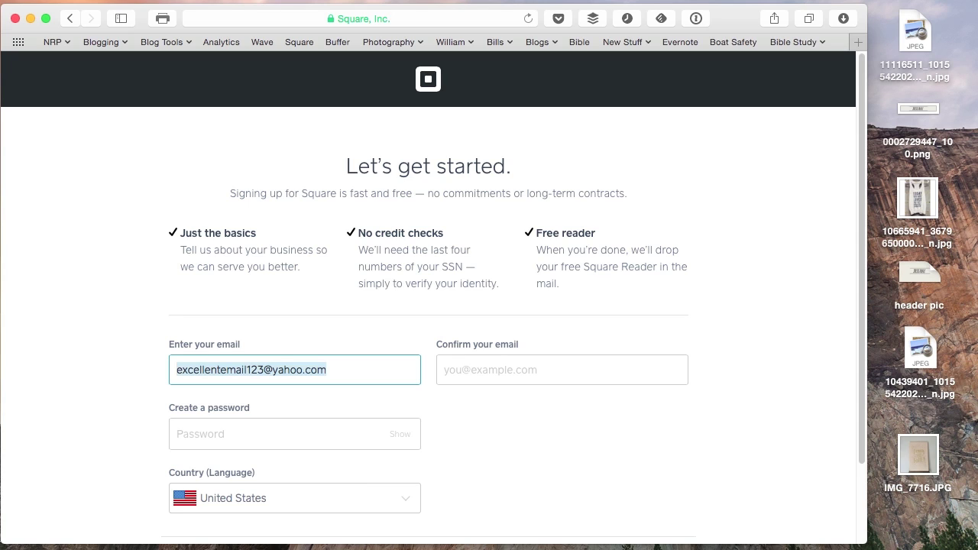
{"action": "key", "text": "Tab"}
{"action": "key", "text": "cmd+v"}
{"action": "key", "text": "Tab"}
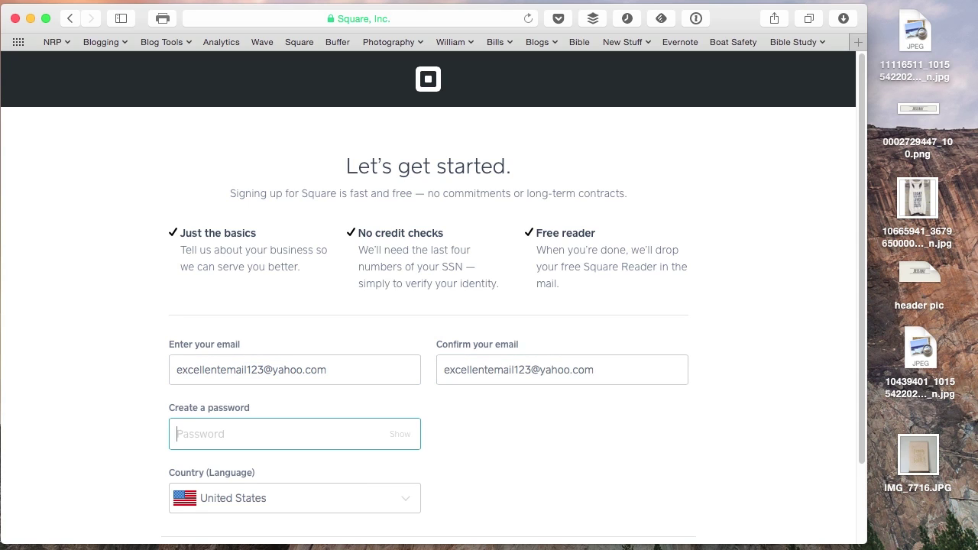
Enter an eight-character account password and submit the sign-up form.
{"action": "type", "text": "•••••••"}
{"action": "key", "text": "Tab"}
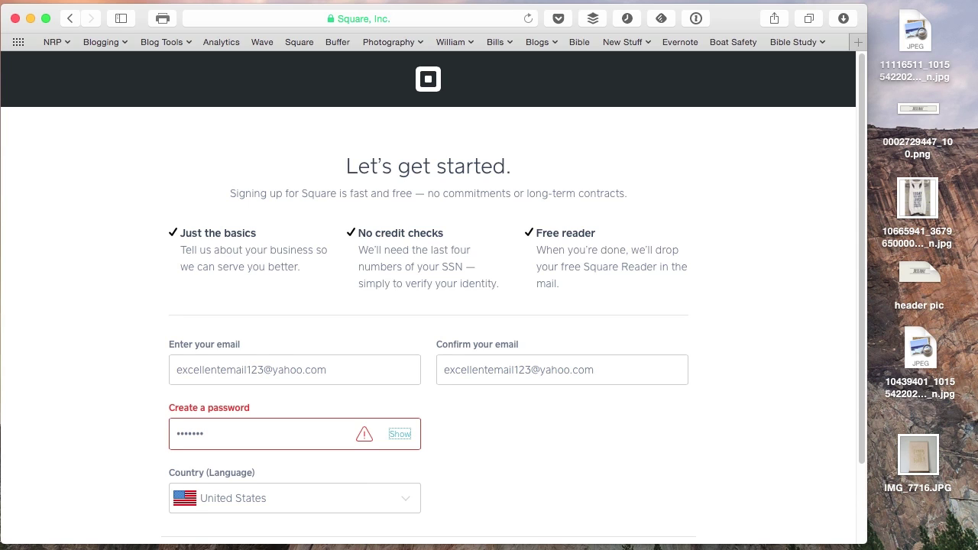
{"action": "key", "text": "shift+Tab"}
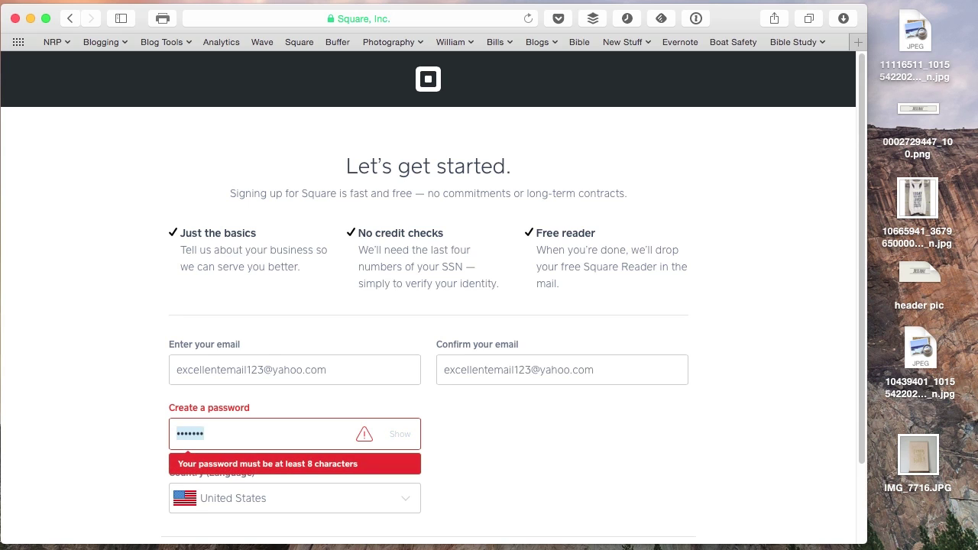
{"action": "type", "text": "••••••••"}
{"action": "key", "text": "Tab"}
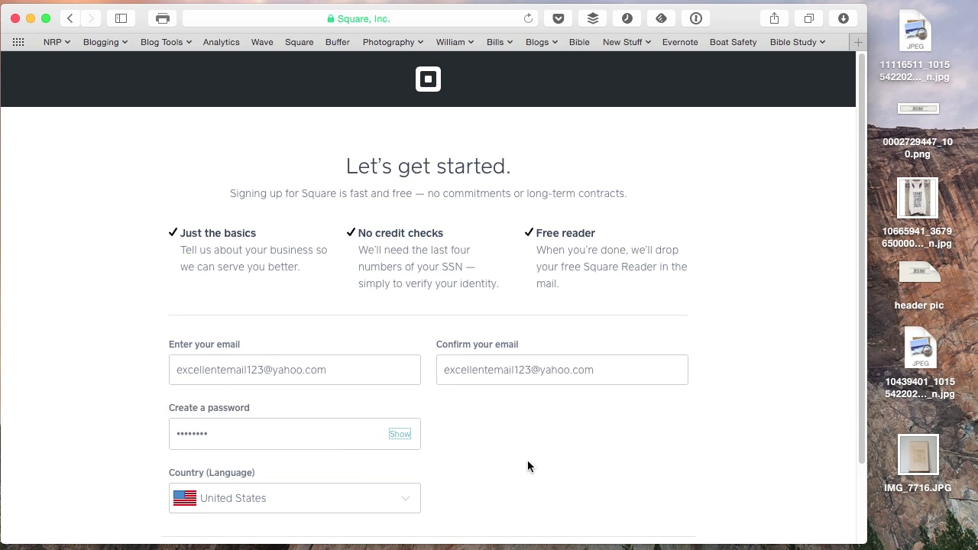
{"action": "scroll", "coordinate": [527, 460], "scroll_direction": "down", "scroll_amount": 3}
{"action": "left_click", "coordinate": [550, 496]}
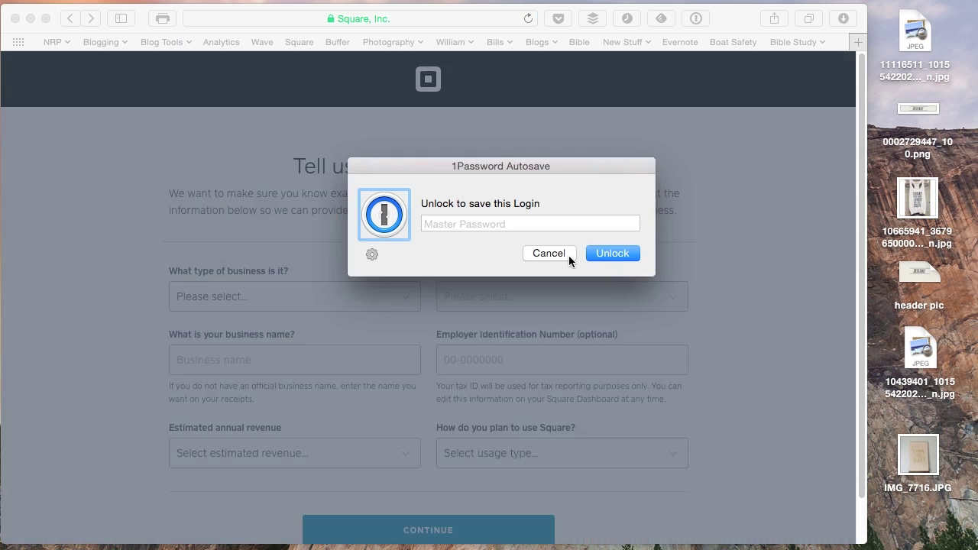
Dismiss the password-save prompt and set the business type to Professional Services, category Design.
{"action": "left_click", "coordinate": [569, 254]}
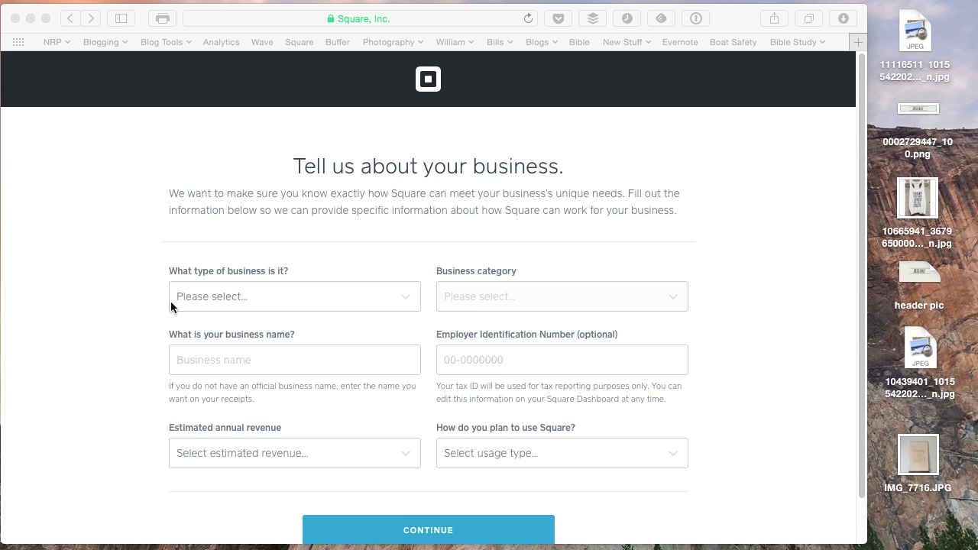
{"action": "scroll", "coordinate": [132, 298], "scroll_direction": "down", "scroll_amount": 1}
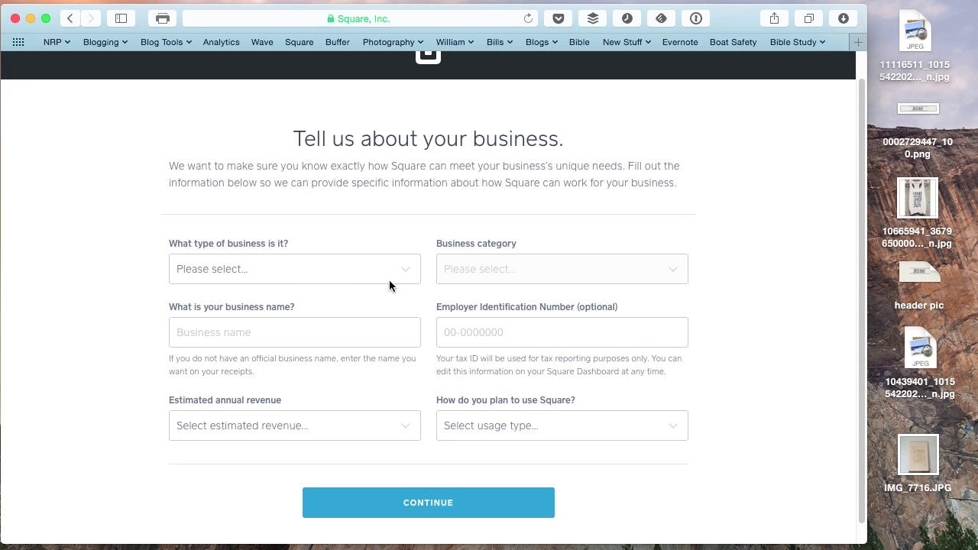
{"action": "left_click", "coordinate": [409, 268]}
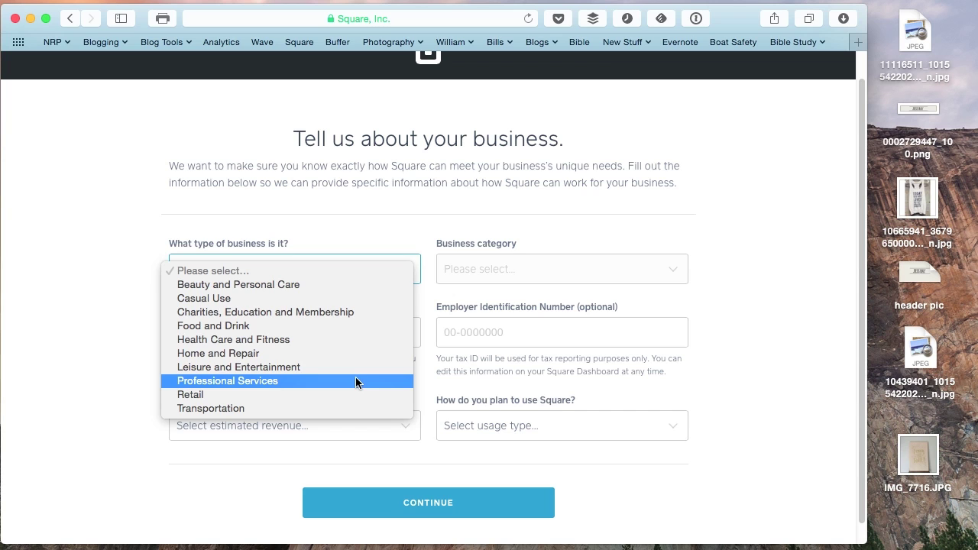
{"action": "left_click", "coordinate": [355, 380]}
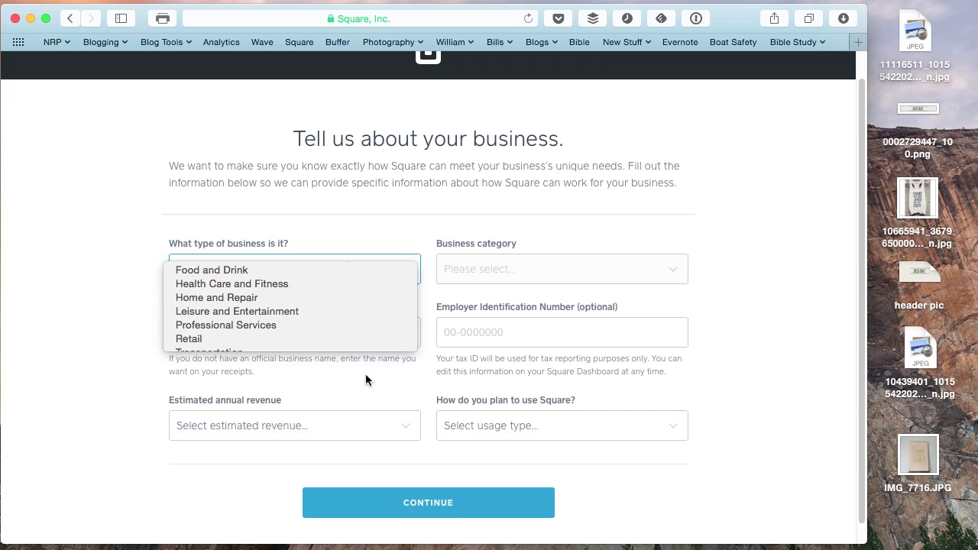
{"action": "left_click", "coordinate": [589, 272]}
{"action": "left_click", "coordinate": [576, 339]}
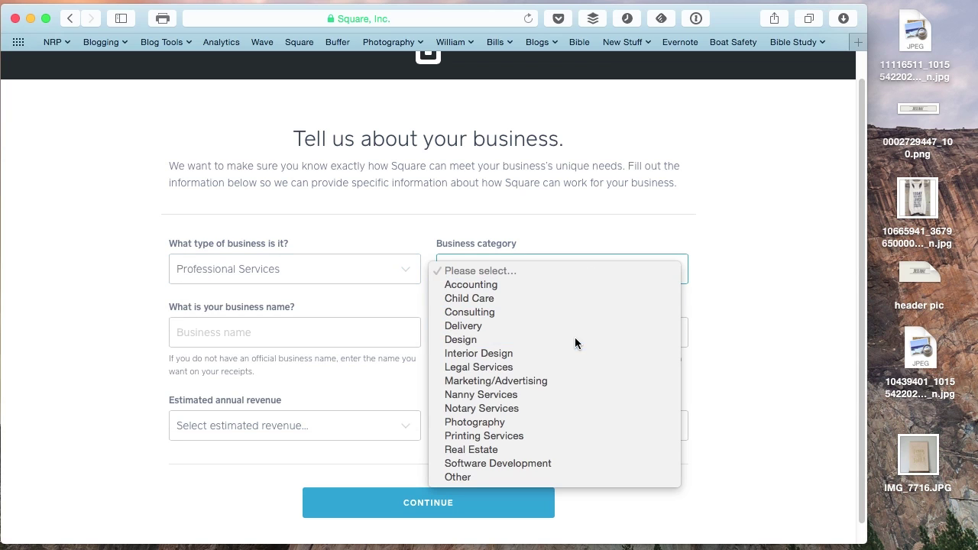
Enter 'Jess Ray Designs' as the business name, leaving the tax ID empty.
{"action": "left_click", "coordinate": [313, 335]}
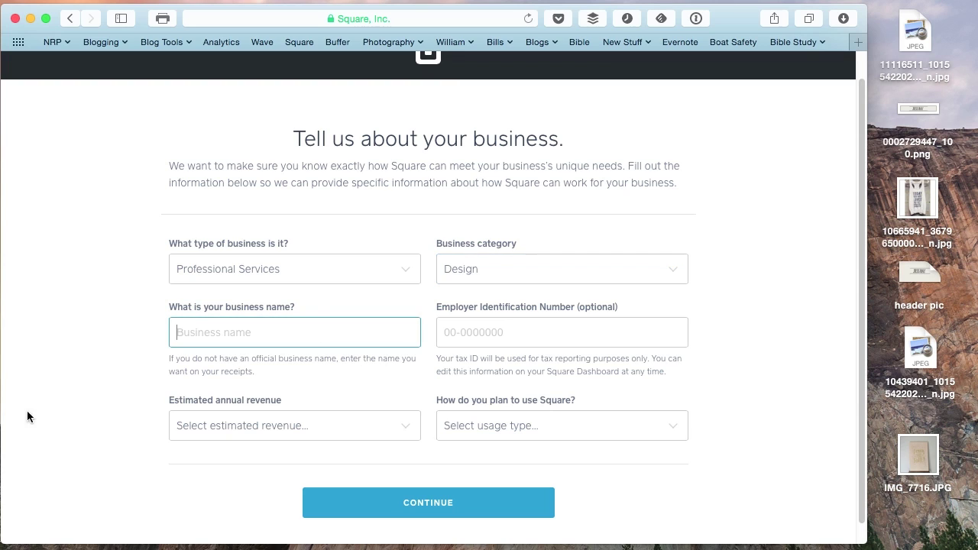
{"action": "type", "text": "Jess Ray Designs"}
{"action": "key", "text": "Tab"}
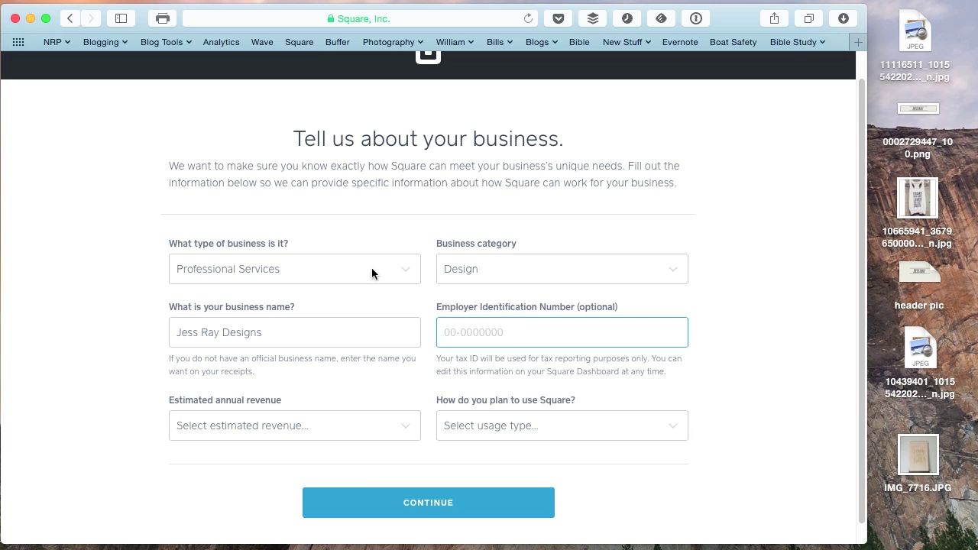
{"action": "left_click_drag", "start_coordinate": [481, 358], "coordinate": [663, 373]}
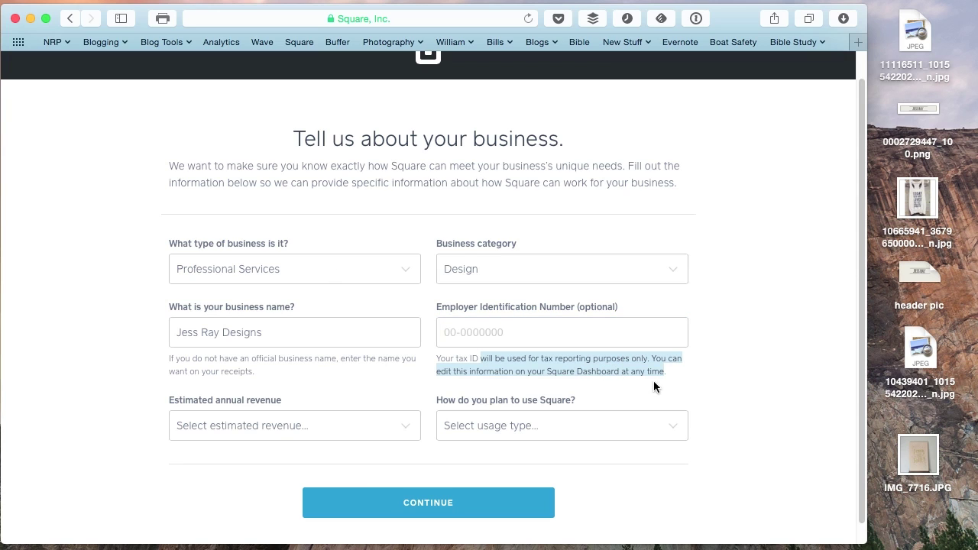
{"action": "left_click", "coordinate": [517, 362]}
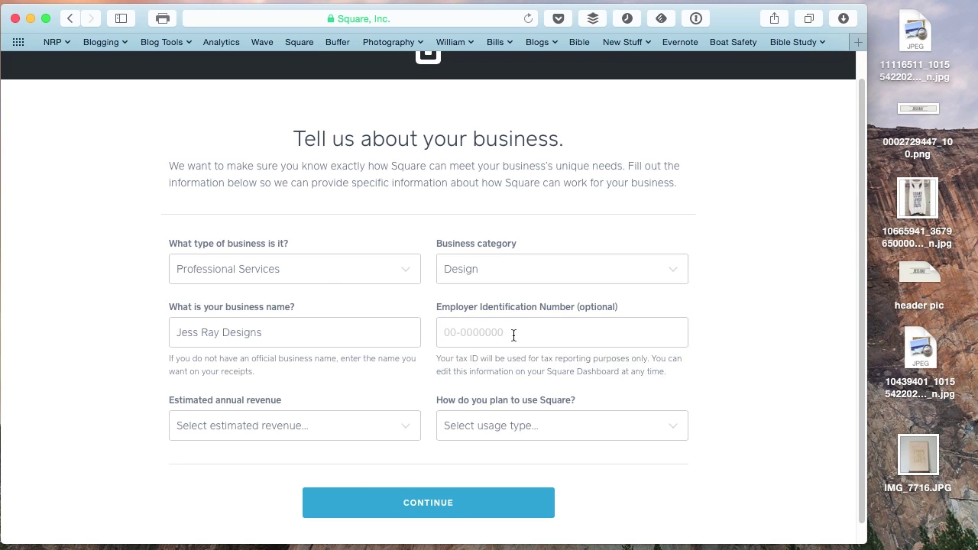
Choose $0 - $10,000 annual revenue and Entire business usage, then submit the profile.
{"action": "left_click", "coordinate": [420, 427]}
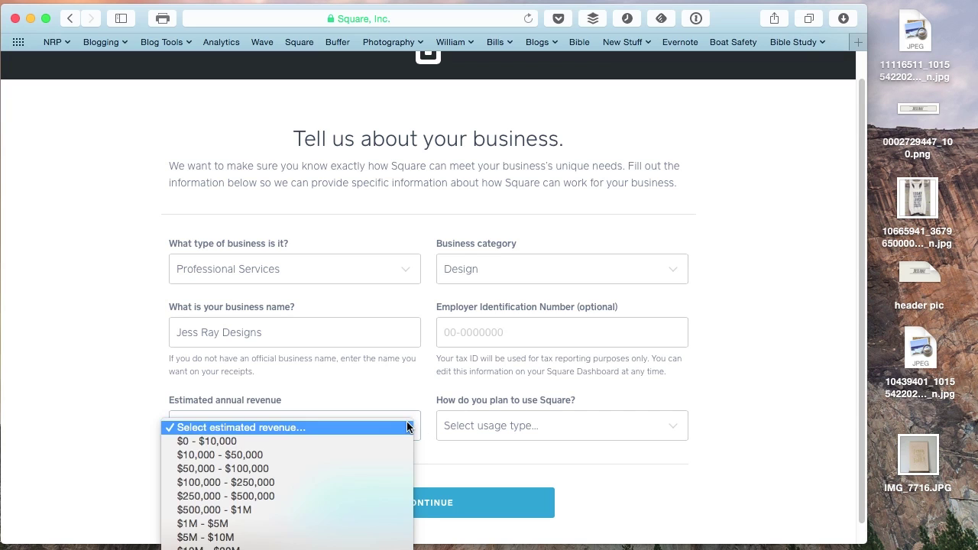
{"action": "left_click", "coordinate": [373, 442]}
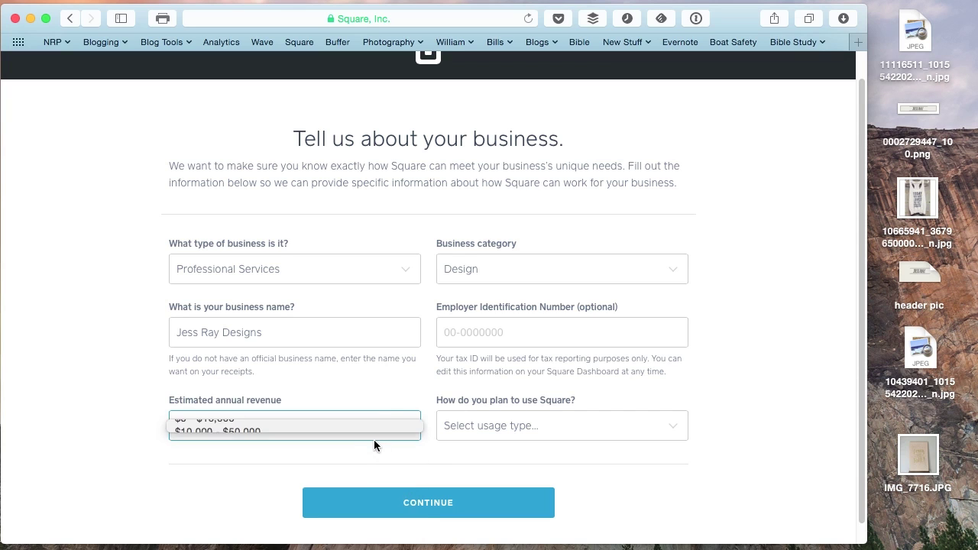
{"action": "left_click", "coordinate": [679, 429]}
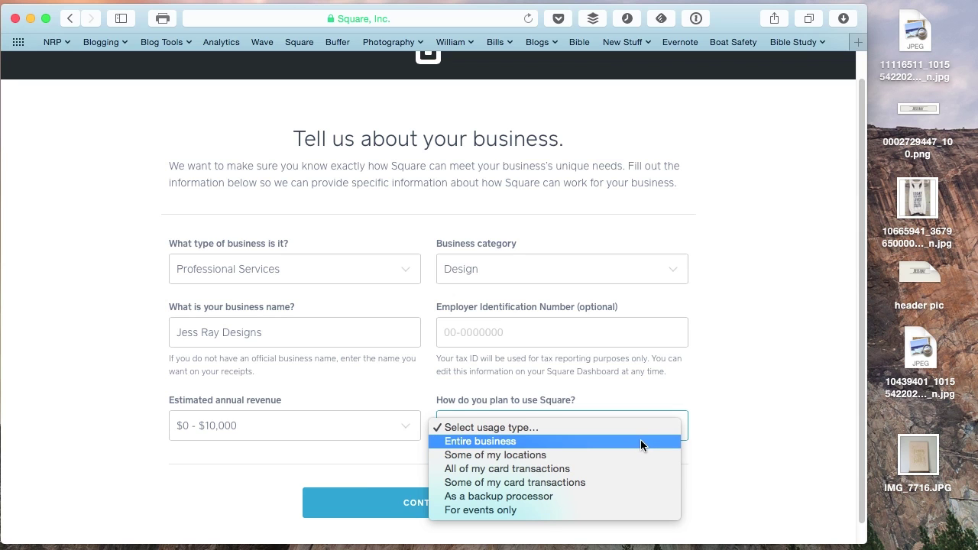
{"action": "left_click", "coordinate": [640, 440]}
{"action": "left_click", "coordinate": [477, 504]}
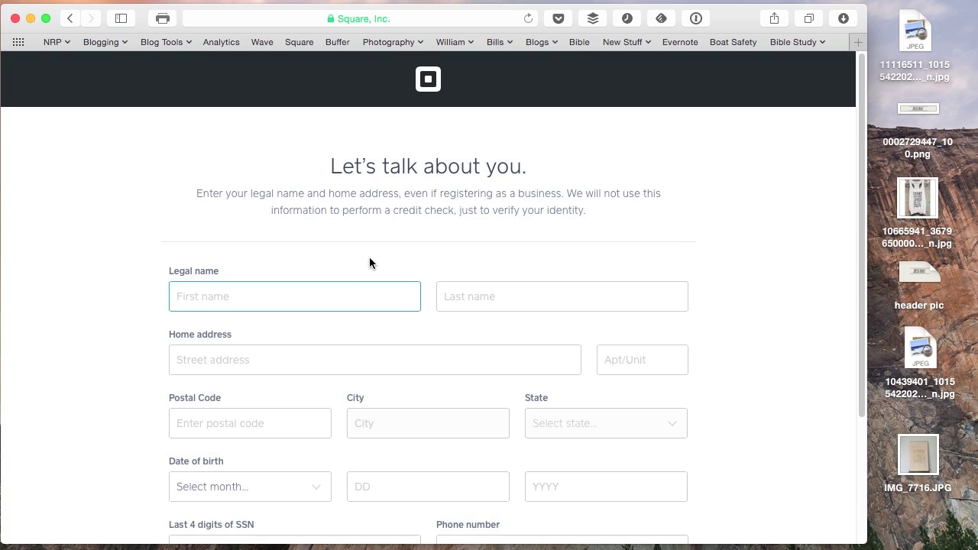
Fill in the owner's legal first and last name and try to continue.
{"action": "key", "text": "Tab"}
{"action": "key", "text": "Tab"}
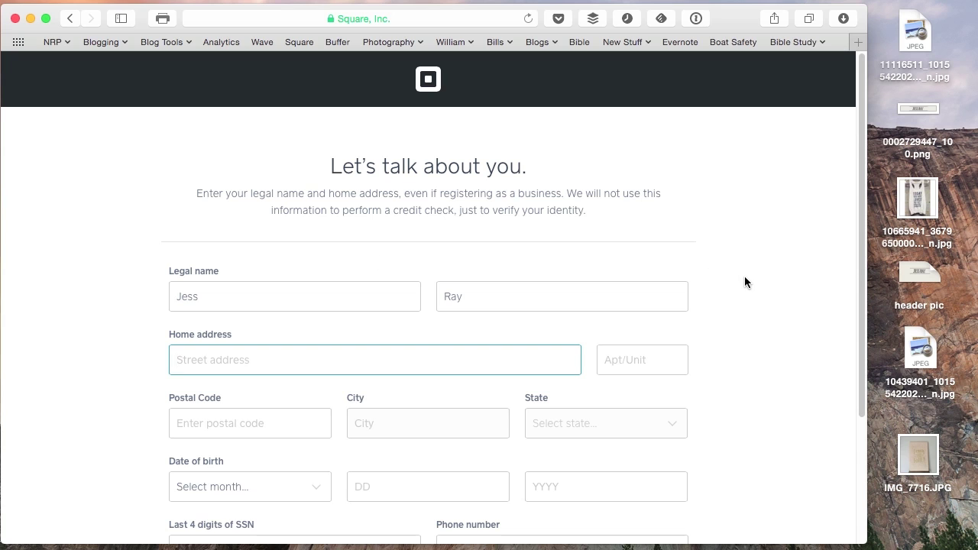
{"action": "scroll", "coordinate": [744, 275], "scroll_direction": "down", "scroll_amount": 5}
{"action": "left_click", "coordinate": [411, 493]}
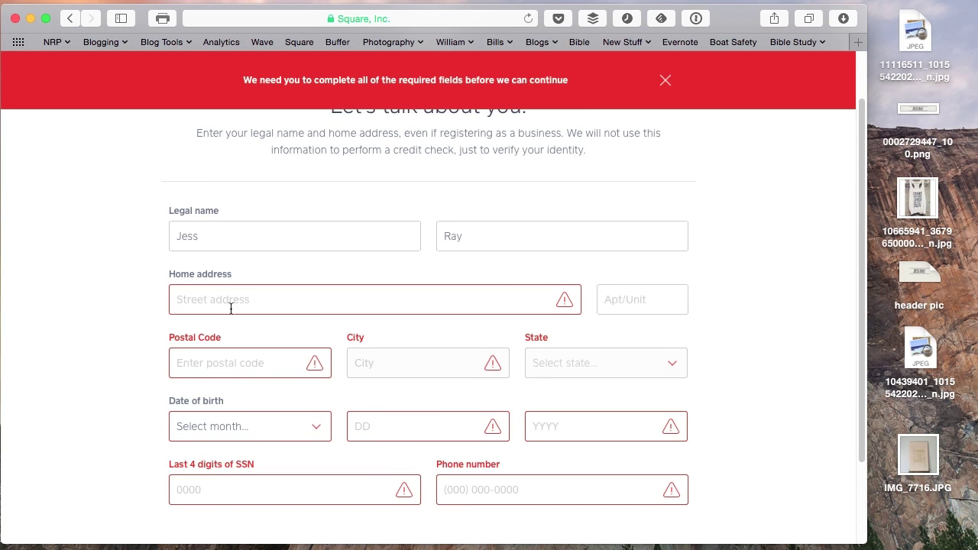
Replace the first name with the corrected one and re-enter the last name.
{"action": "double_click", "coordinate": [254, 228]}
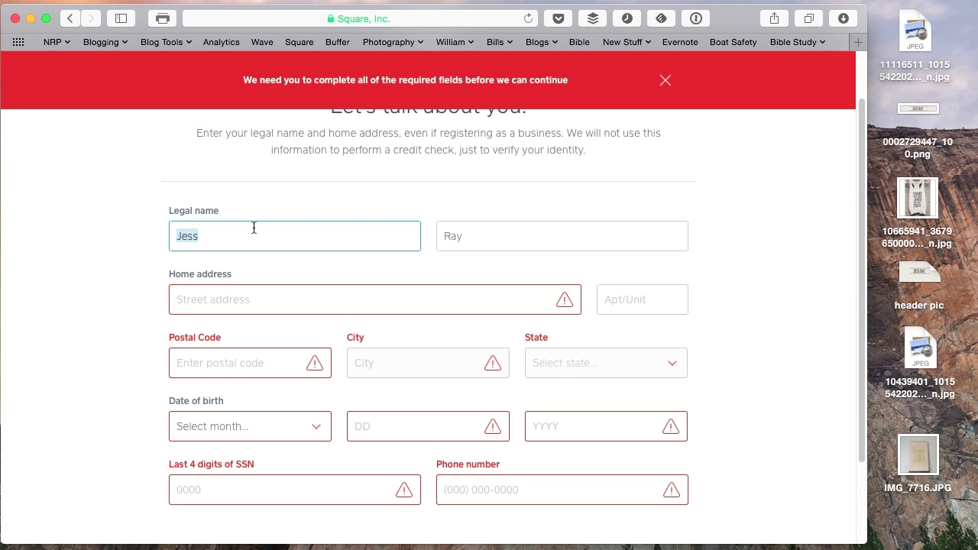
{"action": "key", "text": "Tab"}
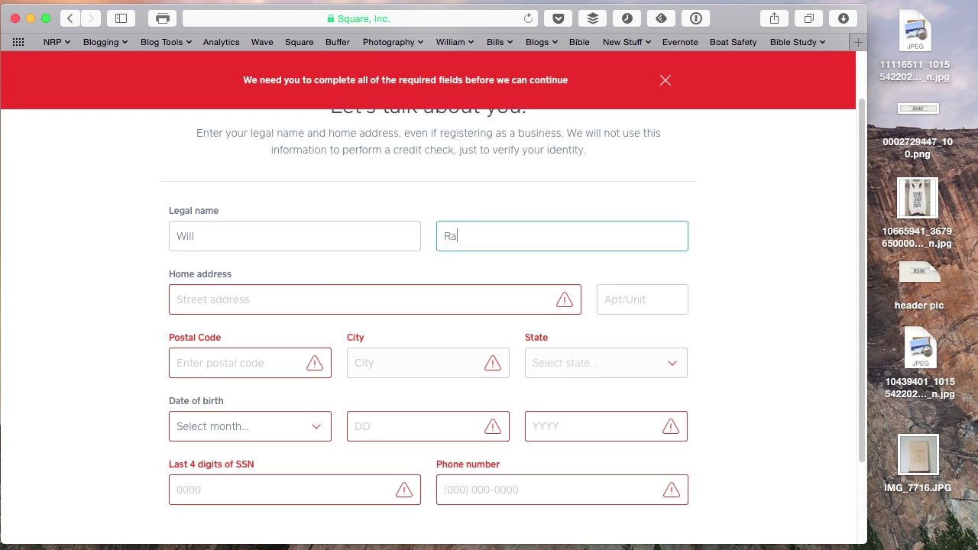
{"action": "key", "text": "Tab"}
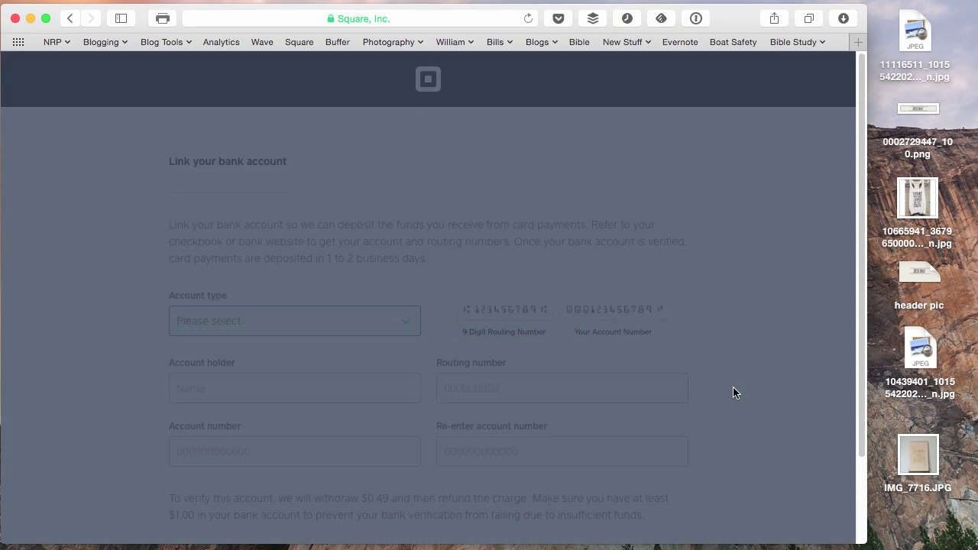
{"action": "scroll", "coordinate": [733, 393], "scroll_direction": "down", "scroll_amount": 2}
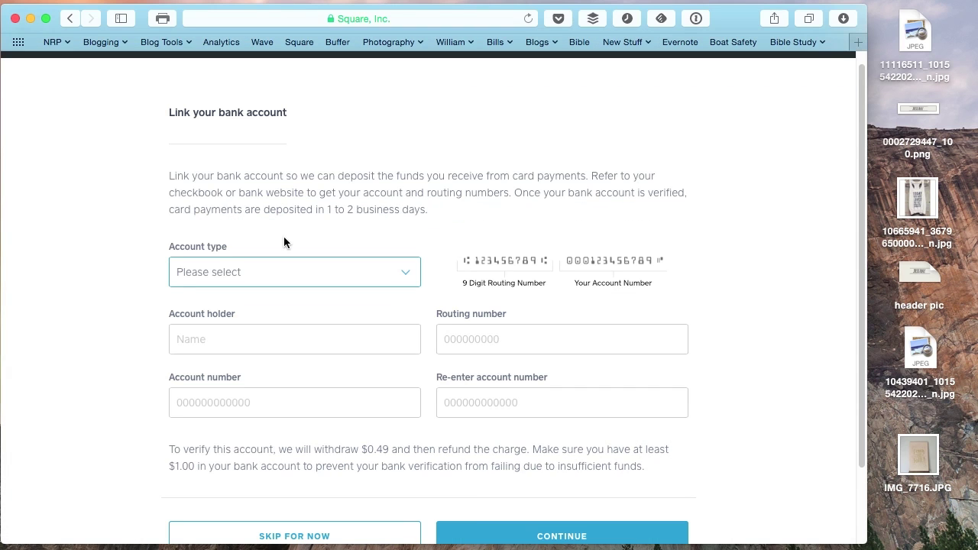
Review the $0.49 bank verification charge note, then skip linking a bank account.
{"action": "scroll", "coordinate": [520, 212], "scroll_direction": "down", "scroll_amount": 1}
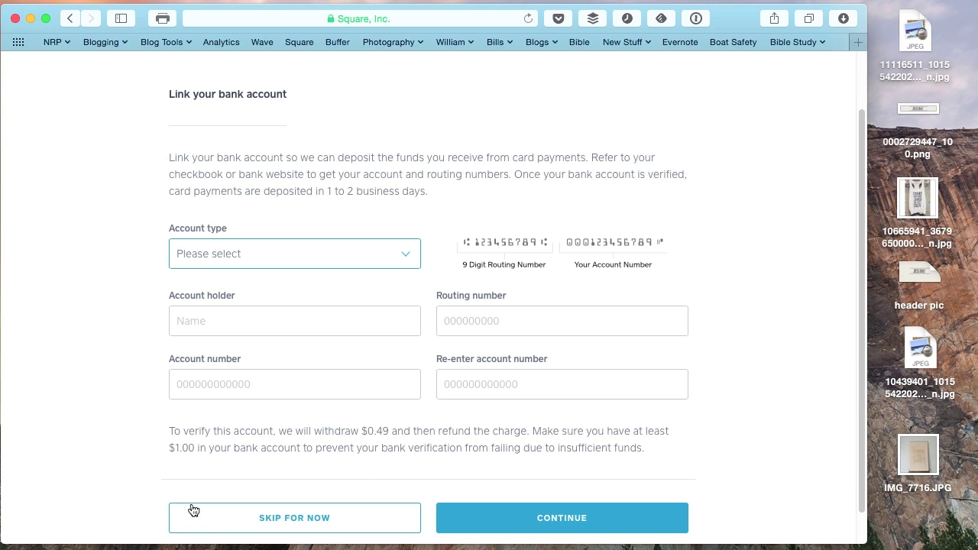
{"action": "left_click_drag", "start_coordinate": [373, 430], "coordinate": [373, 432]}
{"action": "double_click", "coordinate": [381, 430]}
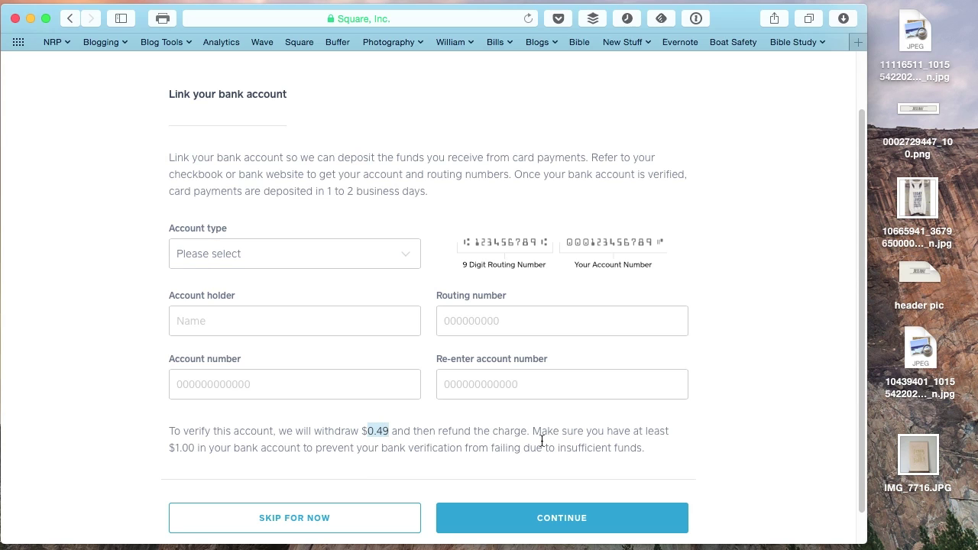
{"action": "left_click", "coordinate": [114, 476]}
{"action": "left_click", "coordinate": [310, 519]}
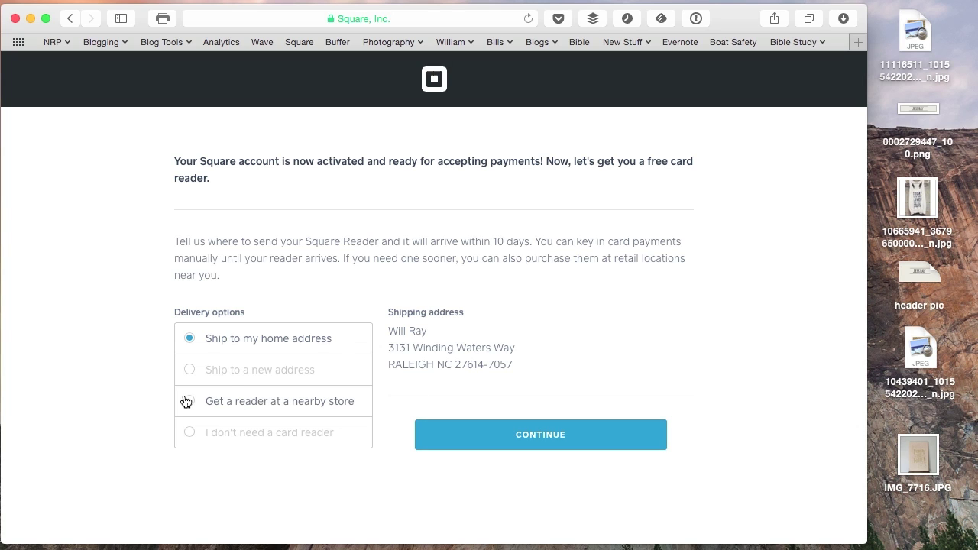
Choose 'I don't need a card reader' and continue to the dashboard.
{"action": "left_click", "coordinate": [192, 431]}
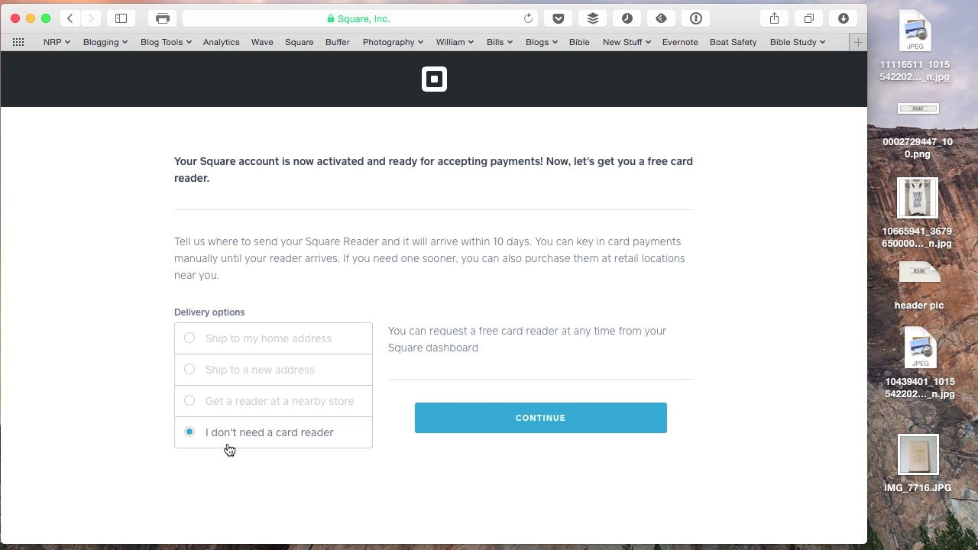
{"action": "left_click", "coordinate": [481, 424]}
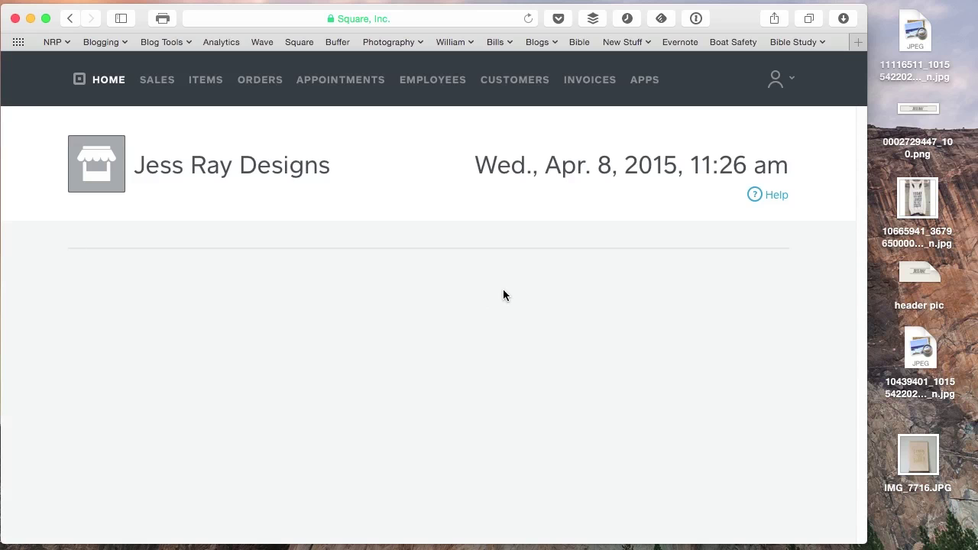
Scroll through the Next steps to take payments list, then open Items to create an item.
{"action": "scroll", "coordinate": [236, 393], "scroll_direction": "down", "scroll_amount": 4}
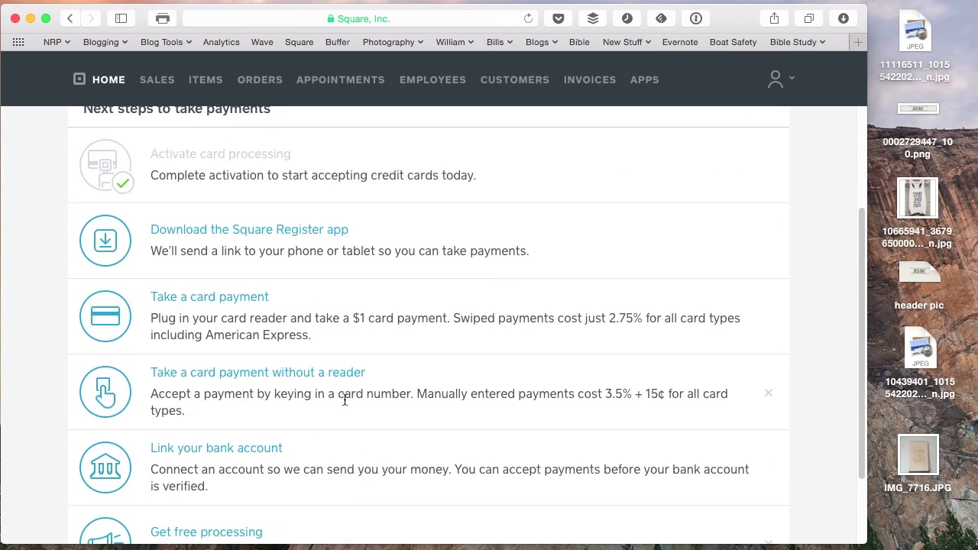
{"action": "scroll", "coordinate": [364, 402], "scroll_direction": "up", "scroll_amount": 4}
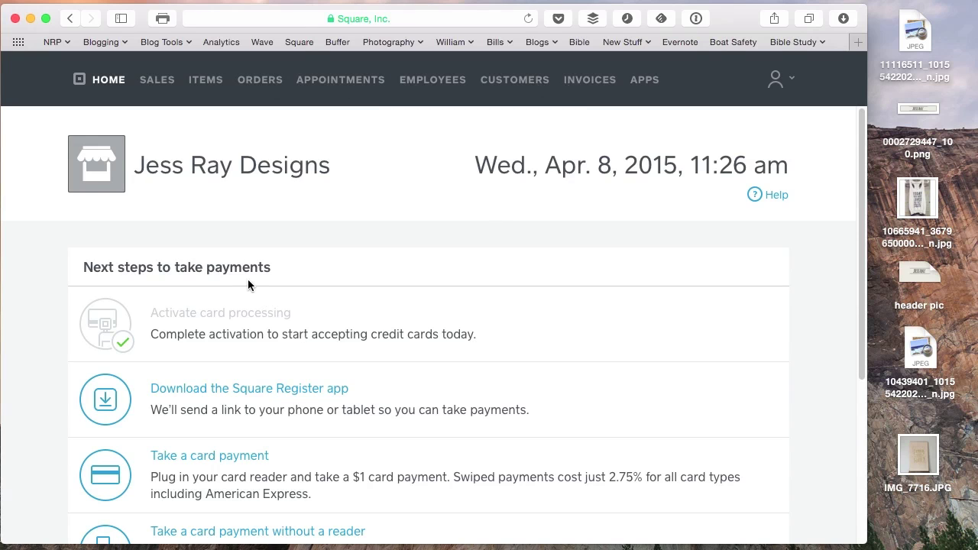
{"action": "scroll", "coordinate": [349, 327], "scroll_direction": "down", "scroll_amount": 1}
{"action": "scroll", "coordinate": [348, 327], "scroll_direction": "down", "scroll_amount": 2}
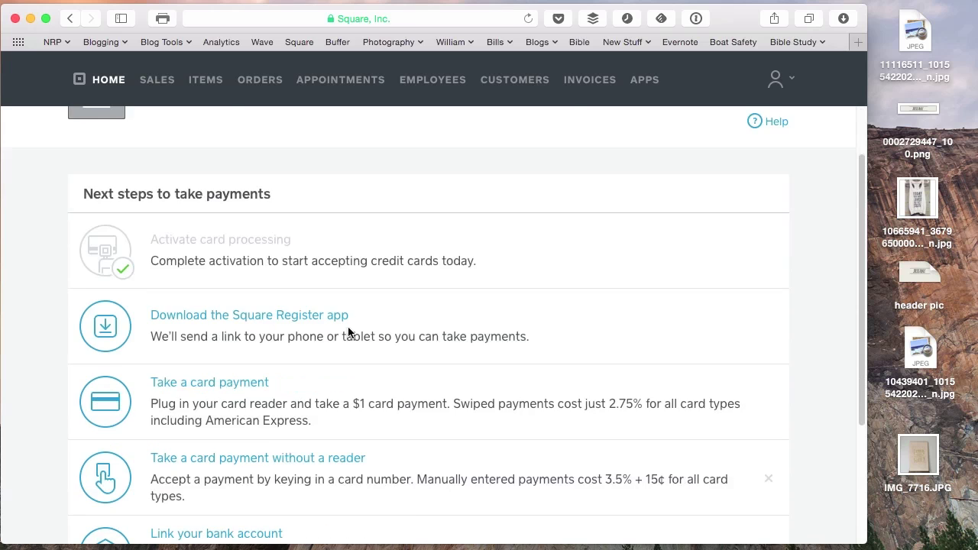
{"action": "scroll", "coordinate": [348, 327], "scroll_direction": "up", "scroll_amount": 1}
{"action": "scroll", "coordinate": [349, 327], "scroll_direction": "down", "scroll_amount": 1}
{"action": "scroll", "coordinate": [186, 339], "scroll_direction": "down", "scroll_amount": 1}
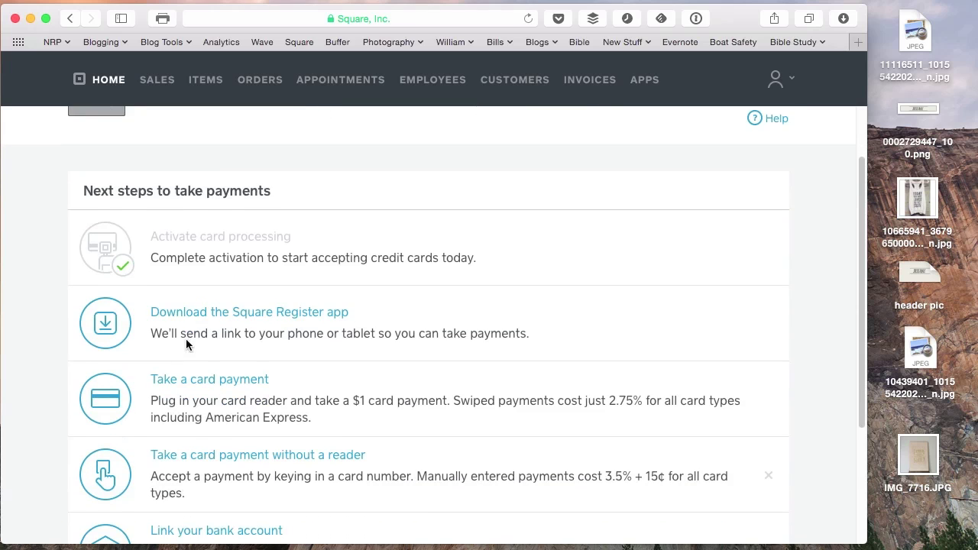
{"action": "scroll", "coordinate": [254, 368], "scroll_direction": "down", "scroll_amount": 4}
{"action": "scroll", "coordinate": [252, 386], "scroll_direction": "down", "scroll_amount": 1}
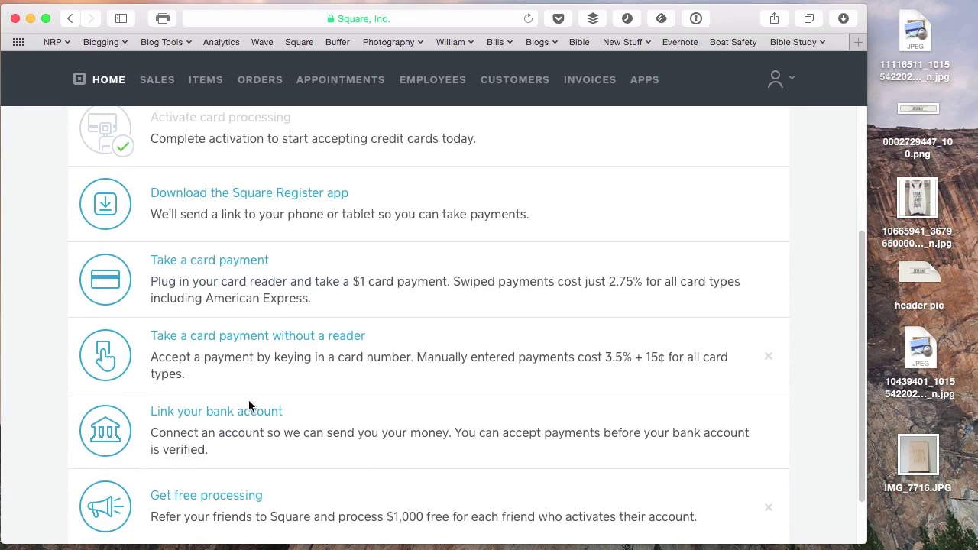
{"action": "scroll", "coordinate": [329, 405], "scroll_direction": "down", "scroll_amount": 2}
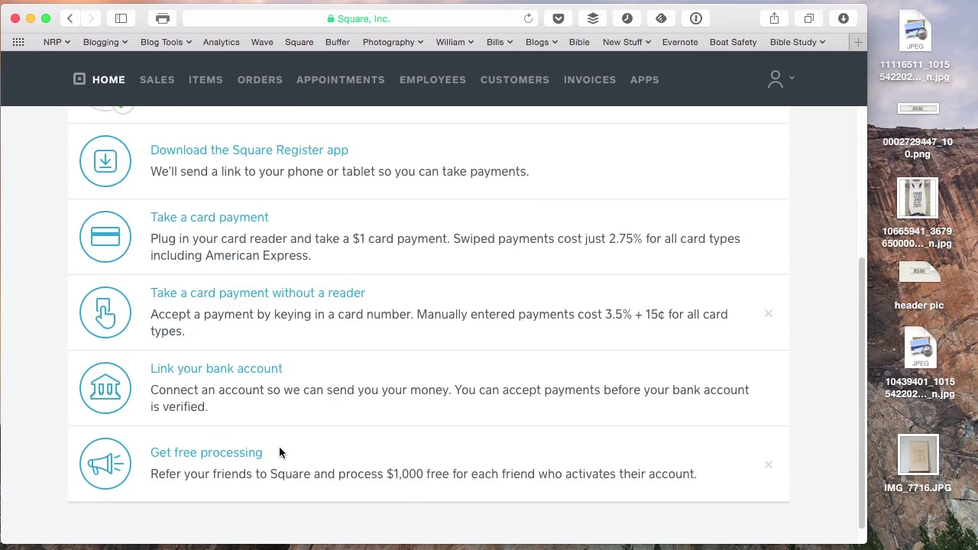
{"action": "scroll", "coordinate": [301, 383], "scroll_direction": "up", "scroll_amount": 5}
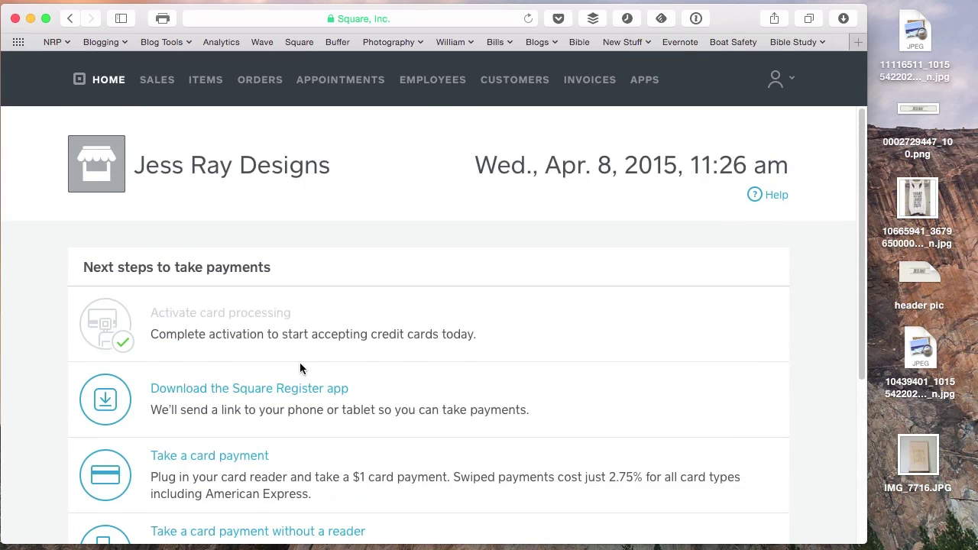
{"action": "left_click", "coordinate": [207, 80]}
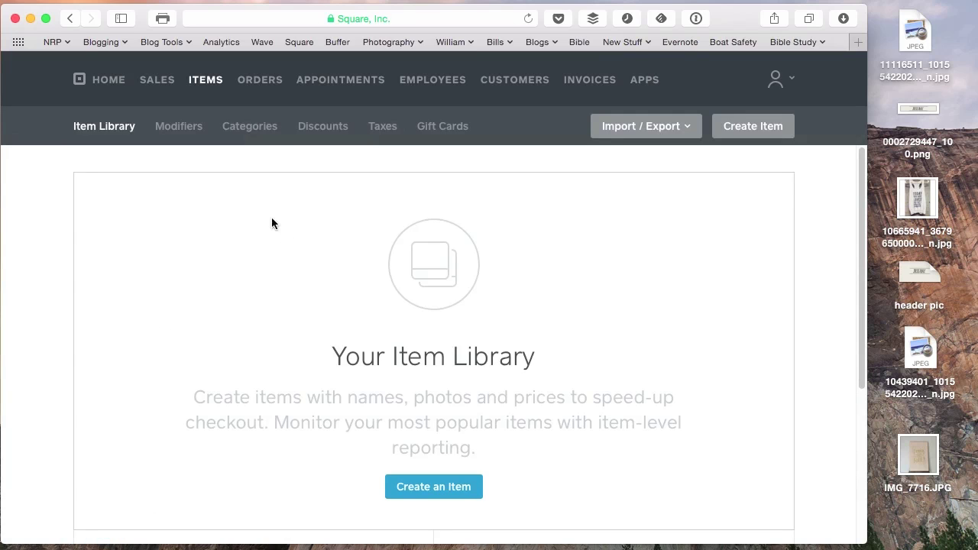
{"action": "left_click", "coordinate": [454, 492]}
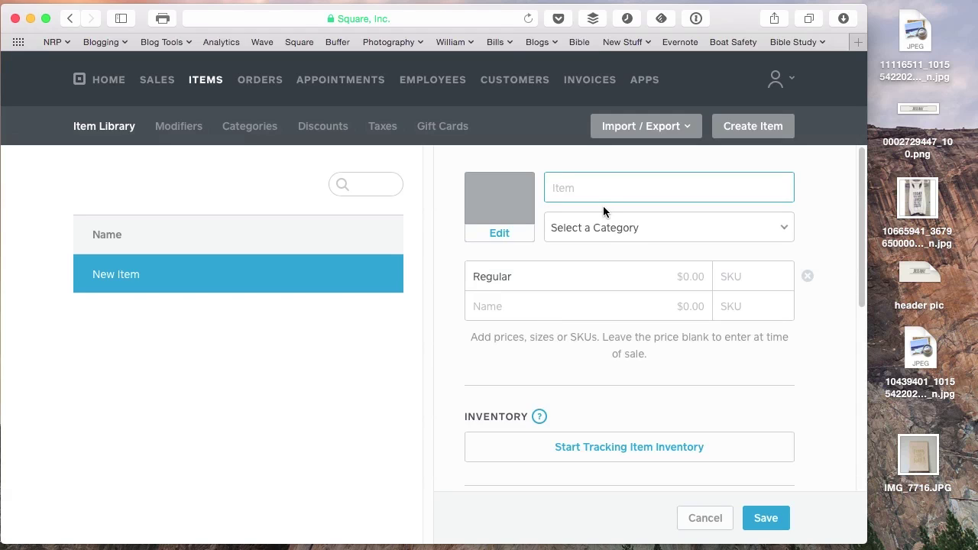
Name the item "The Love of God is Folly", leaving the category unset.
{"action": "type", "text": "\""}
{"action": "key", "text": "BackSpace"}
{"action": "type", "text": "\"The Love of God is "}
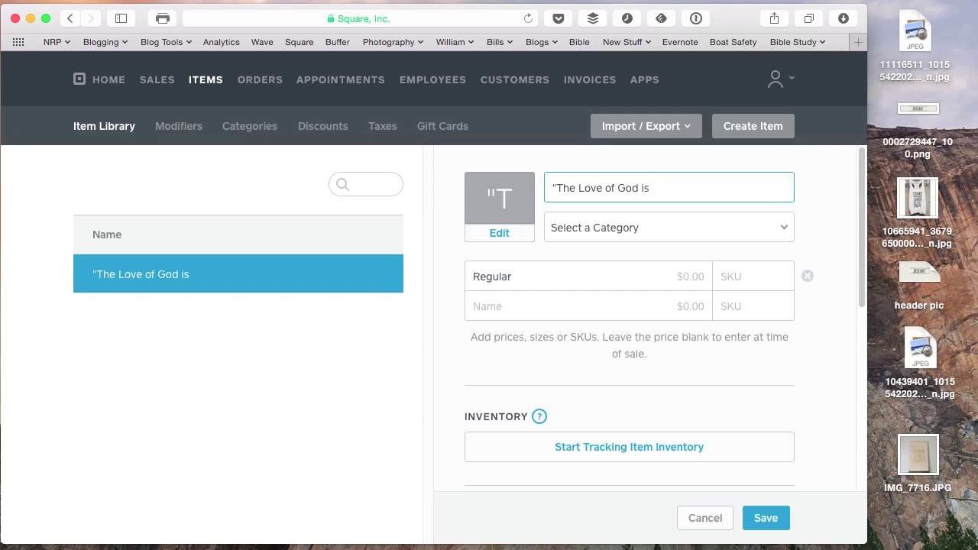
{"action": "type", "text": "Folly\""}
{"action": "left_click", "coordinate": [785, 227]}
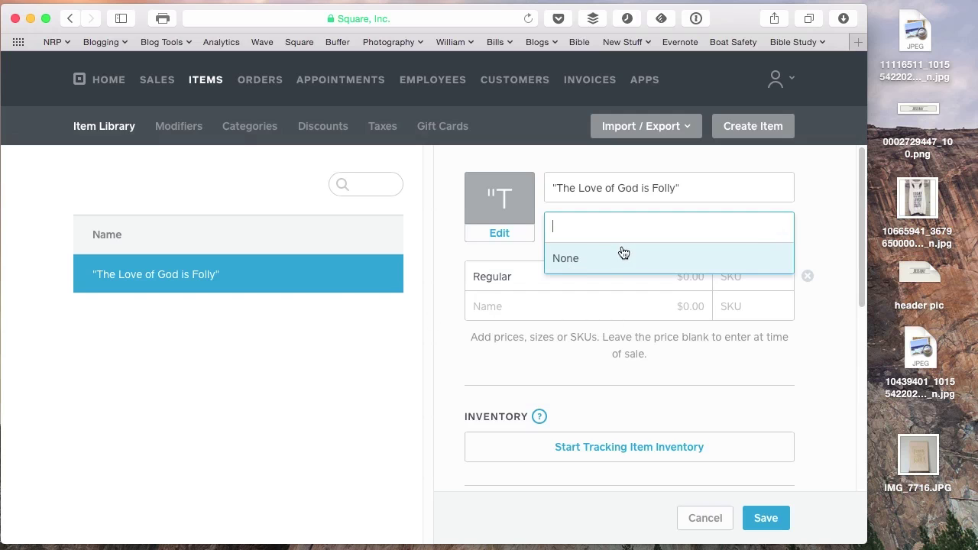
{"action": "left_click", "coordinate": [816, 239]}
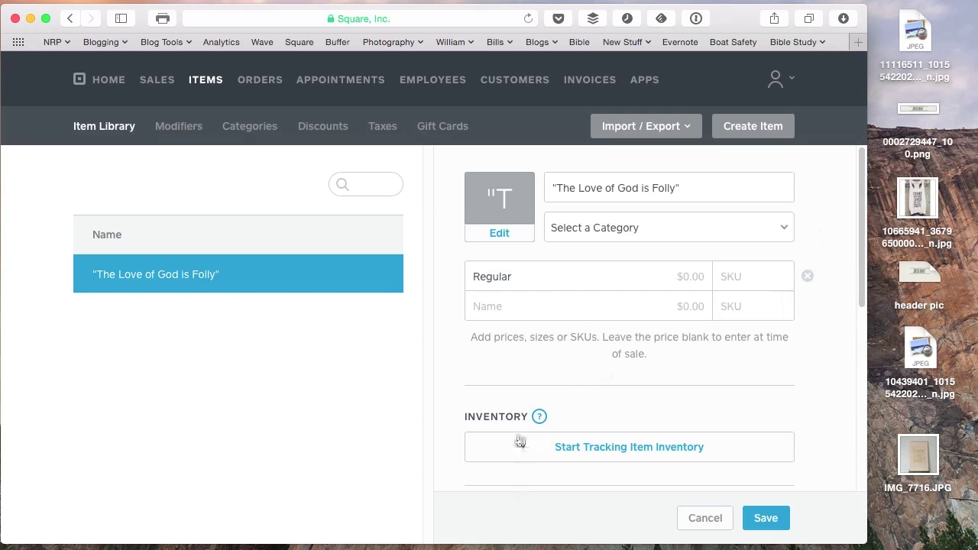
Write "The Love of God is Folly" as the item description.
{"action": "scroll", "coordinate": [481, 350], "scroll_direction": "down", "scroll_amount": 5}
{"action": "scroll", "coordinate": [479, 359], "scroll_direction": "down", "scroll_amount": 3}
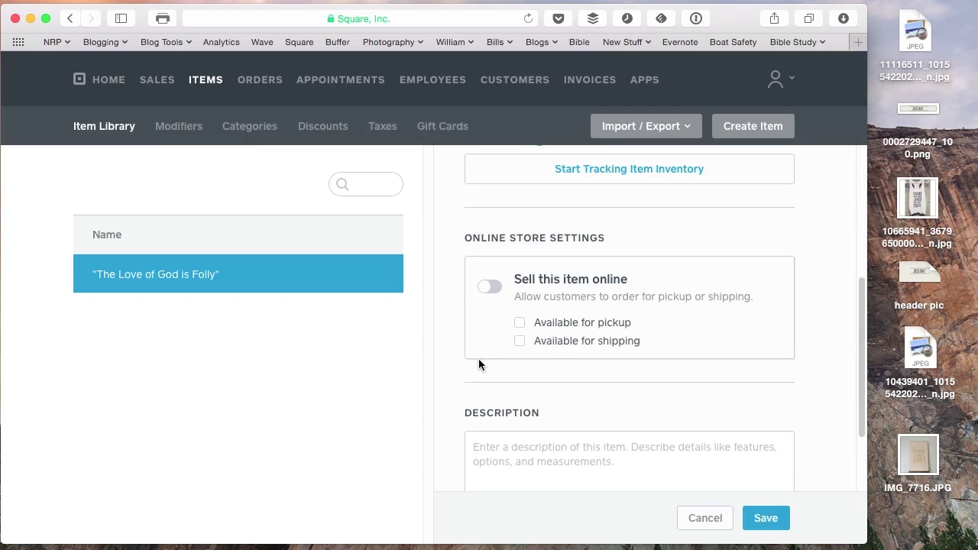
{"action": "left_click", "coordinate": [517, 433]}
{"action": "type", "text": "\""}
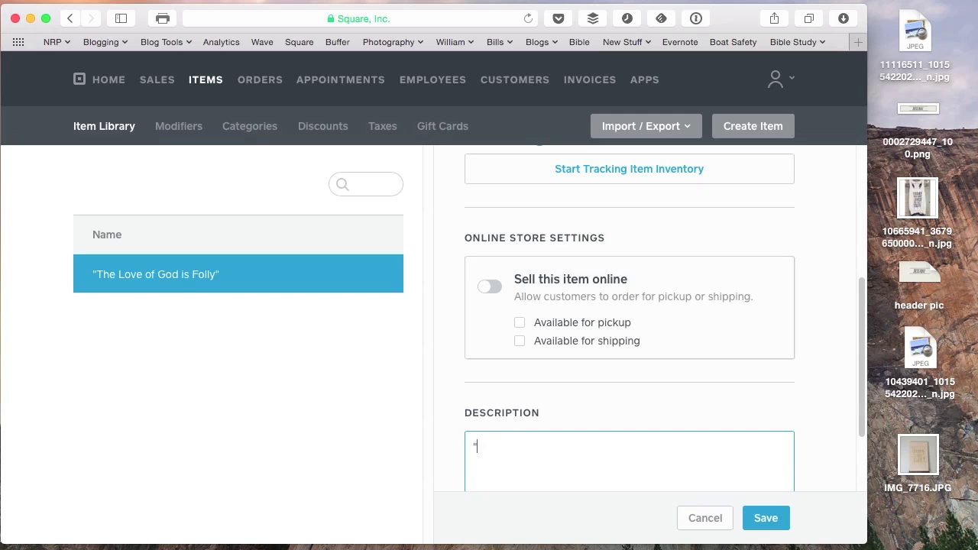
{"action": "type", "text": "The Love of God is Folly"}
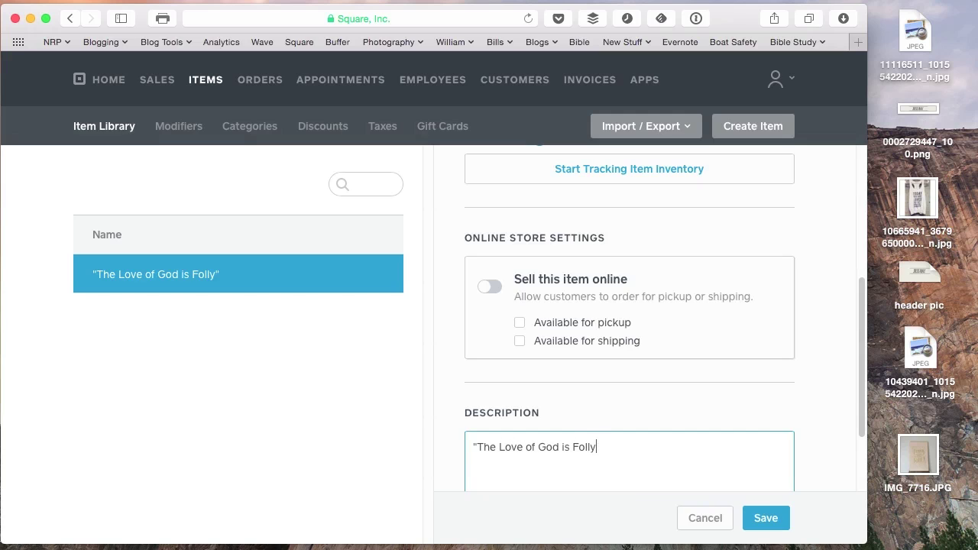
{"action": "type", "text": "\""}
Turn on selling the item online and make it available for shipping.
{"action": "left_click", "coordinate": [489, 286]}
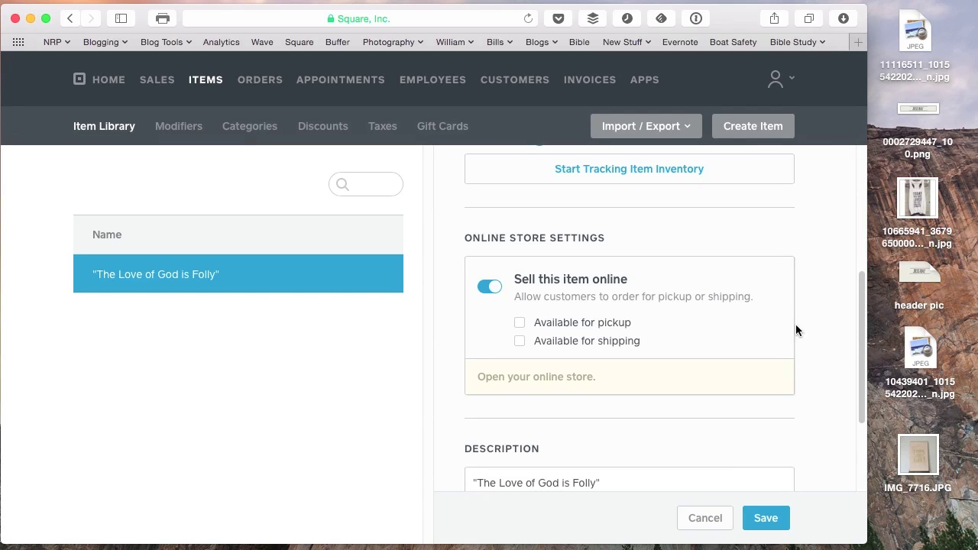
{"action": "left_click", "coordinate": [535, 345]}
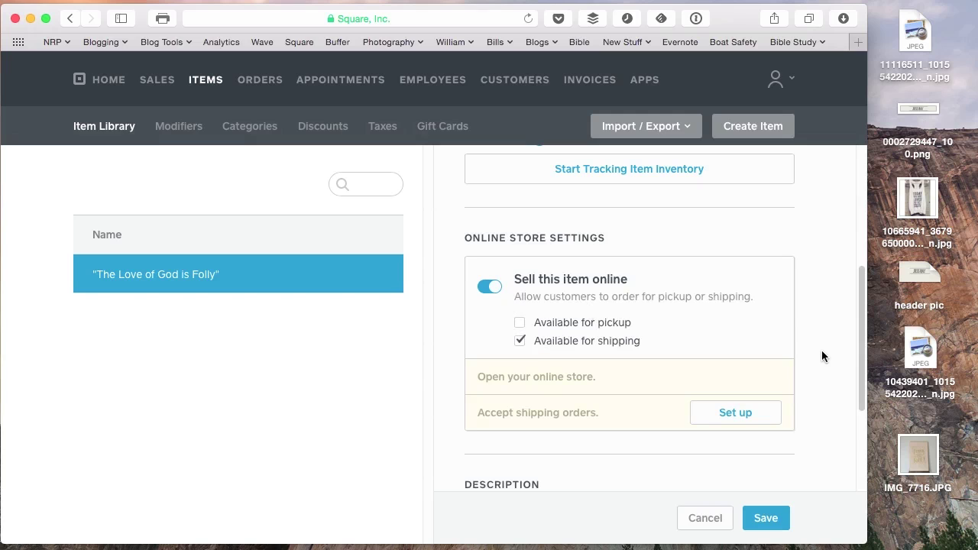
{"action": "scroll", "coordinate": [822, 363], "scroll_direction": "down", "scroll_amount": 5}
Add a description line reading Dimensions: 18" x 30".
{"action": "left_click", "coordinate": [589, 387]}
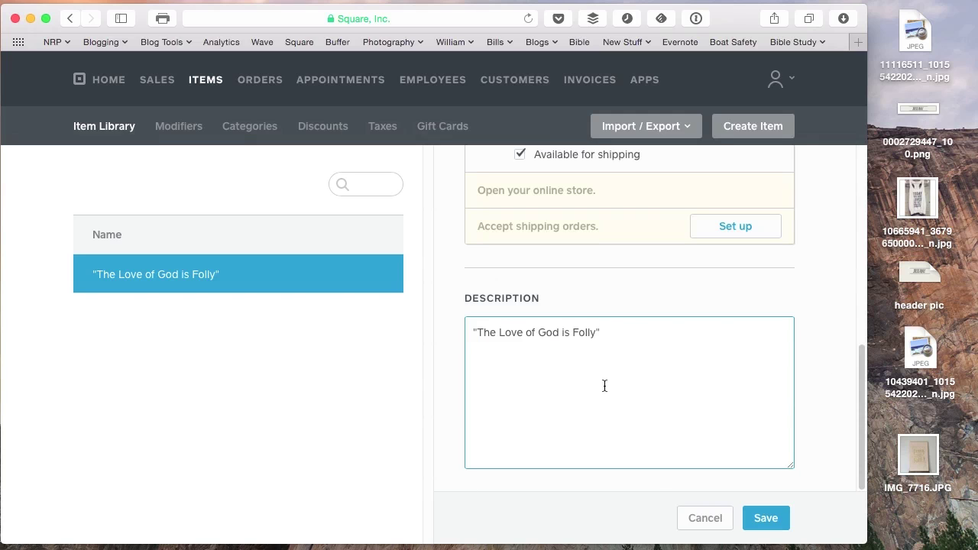
{"action": "key", "text": "Return"}
{"action": "key", "text": "Return"}
{"action": "scroll", "coordinate": [611, 295], "scroll_direction": "up", "scroll_amount": 3}
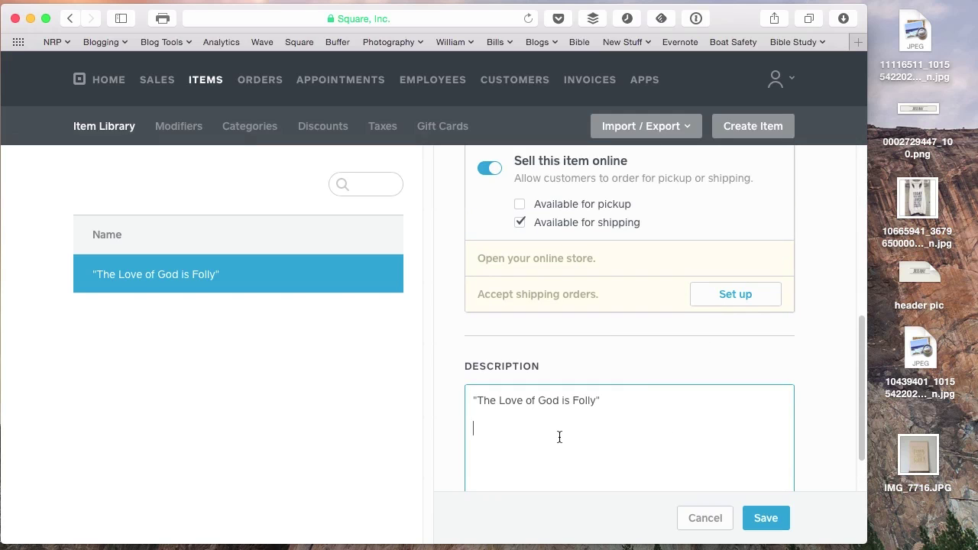
{"action": "type", "text": "Dimensions: 18\" x 30\""}
{"action": "scroll", "coordinate": [768, 378], "scroll_direction": "up", "scroll_amount": 10}
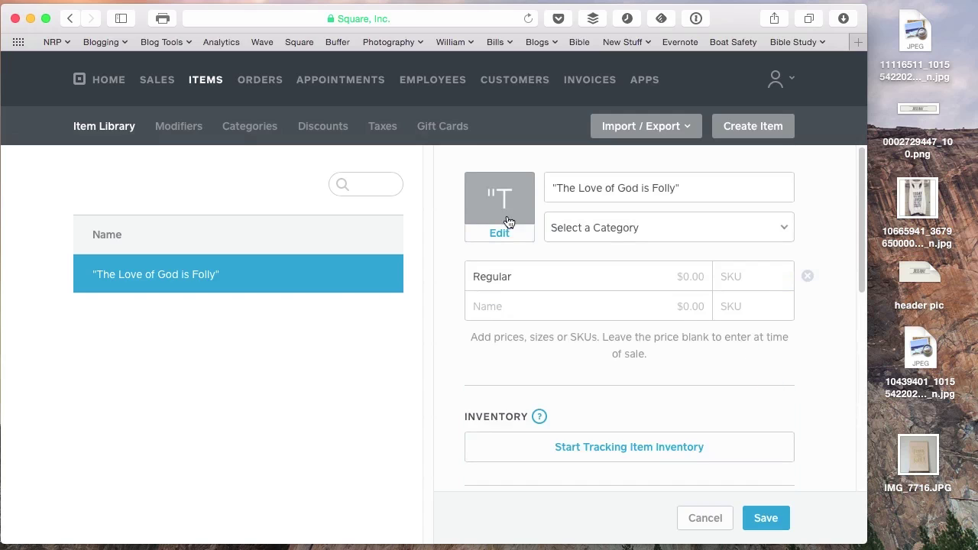
Upload IMG_7716.JPG from the Desktop as the item's image.
{"action": "left_click", "coordinate": [511, 210]}
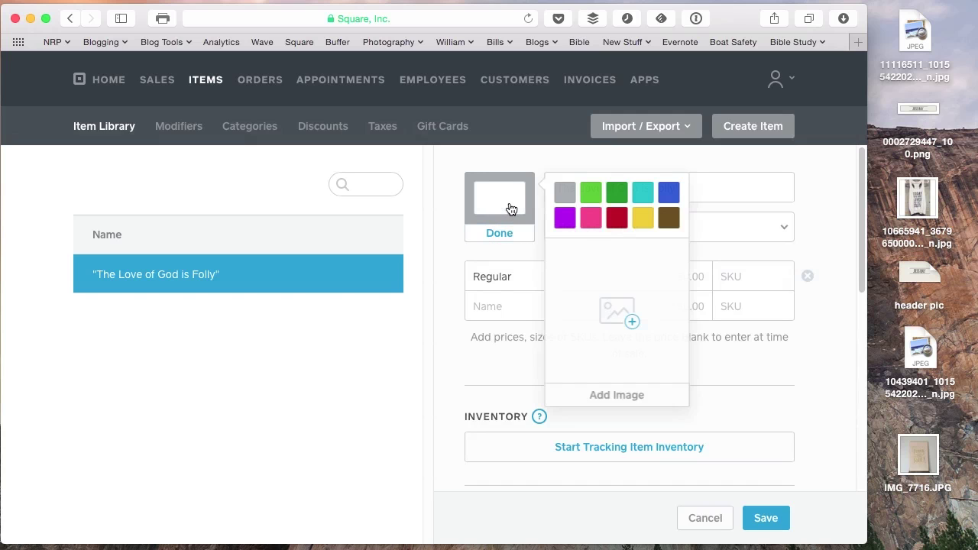
{"action": "left_click", "coordinate": [621, 396]}
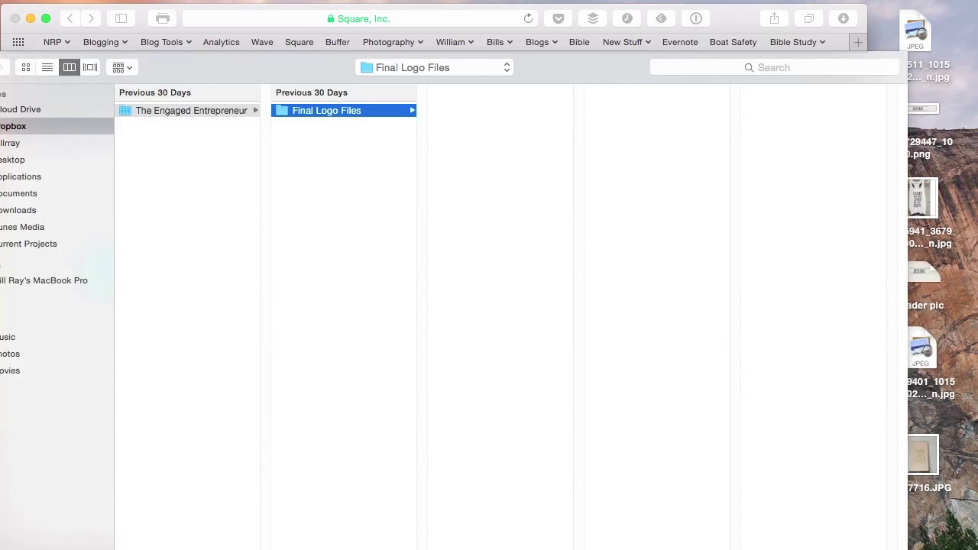
{"action": "left_click", "coordinate": [23, 160]}
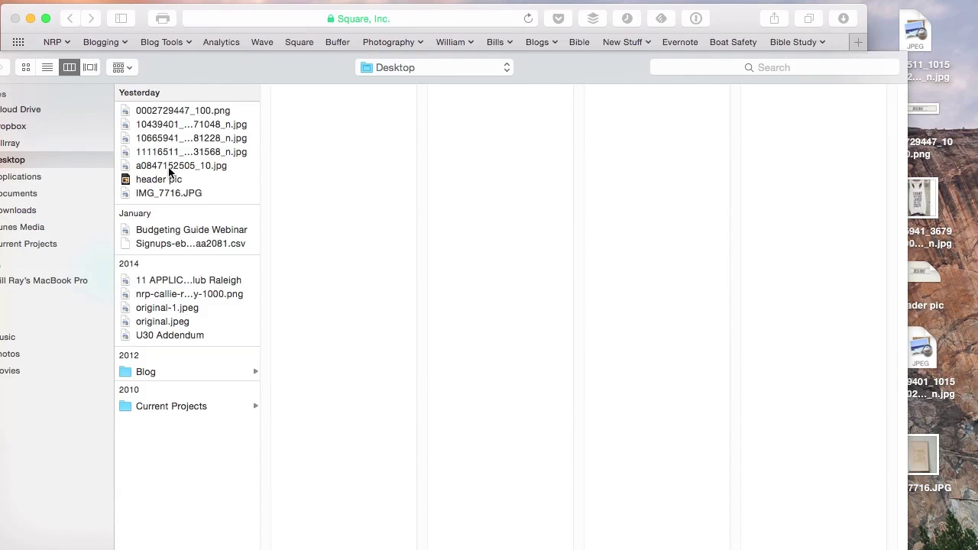
{"action": "left_click", "coordinate": [169, 193]}
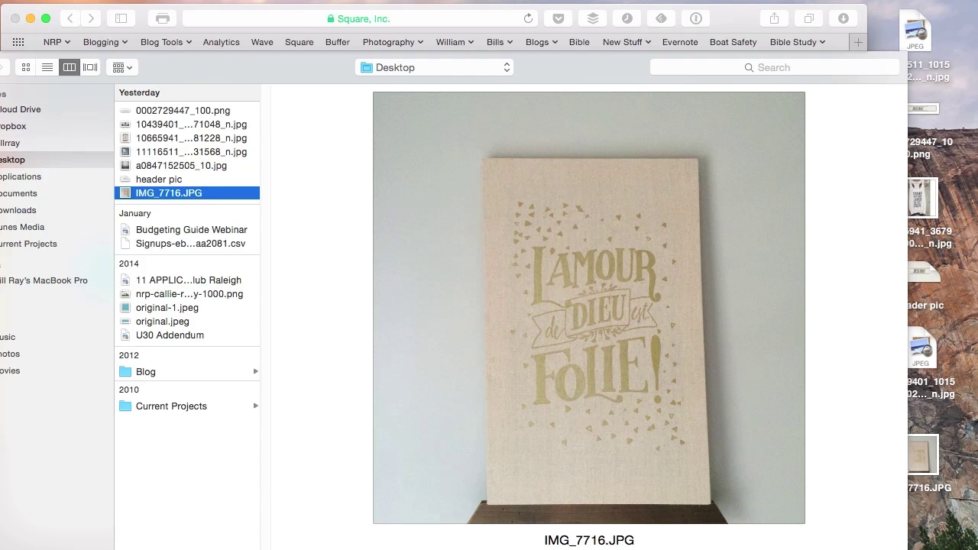
{"action": "key", "text": "Return"}
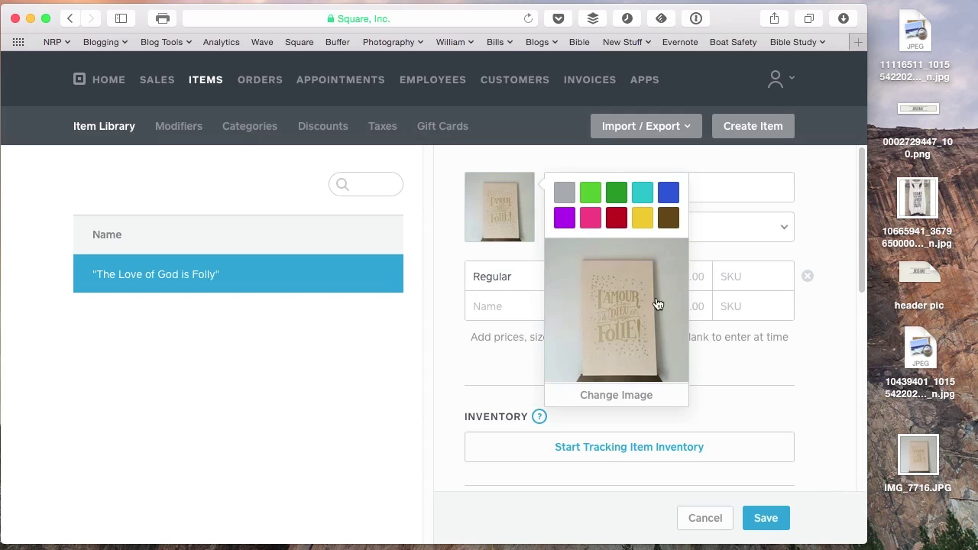
{"action": "left_click", "coordinate": [817, 386]}
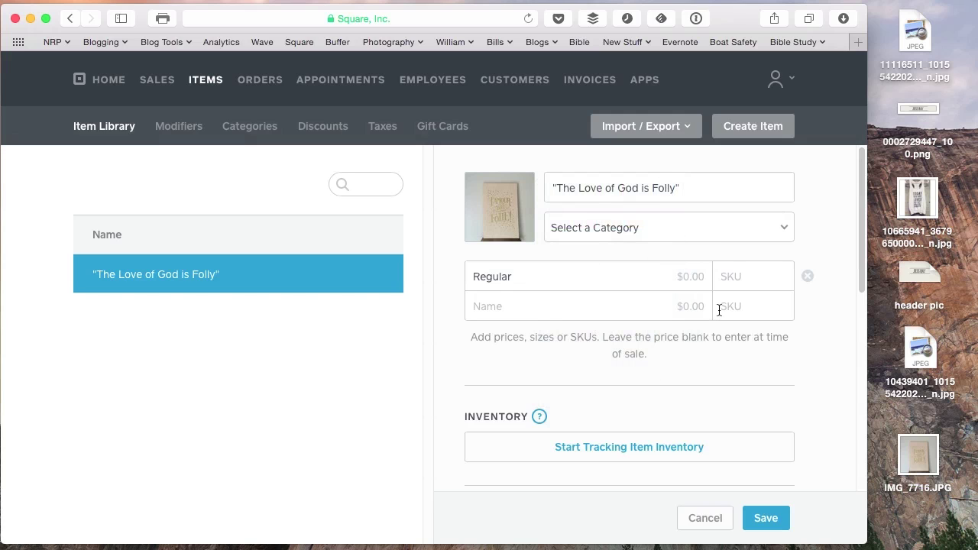
Attempt to save the item, which reports a missing fixed price.
{"action": "scroll", "coordinate": [721, 336], "scroll_direction": "down", "scroll_amount": 5}
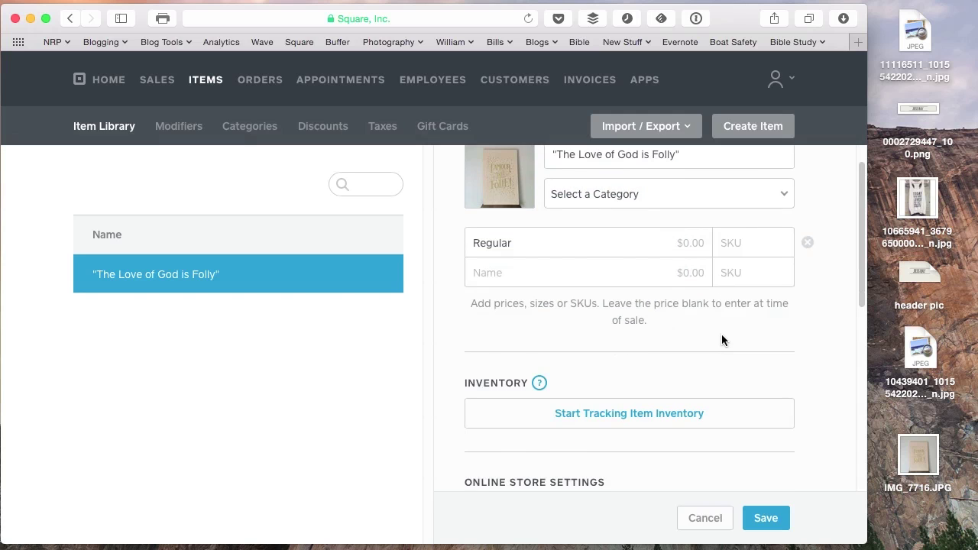
{"action": "scroll", "coordinate": [722, 338], "scroll_direction": "down", "scroll_amount": 3}
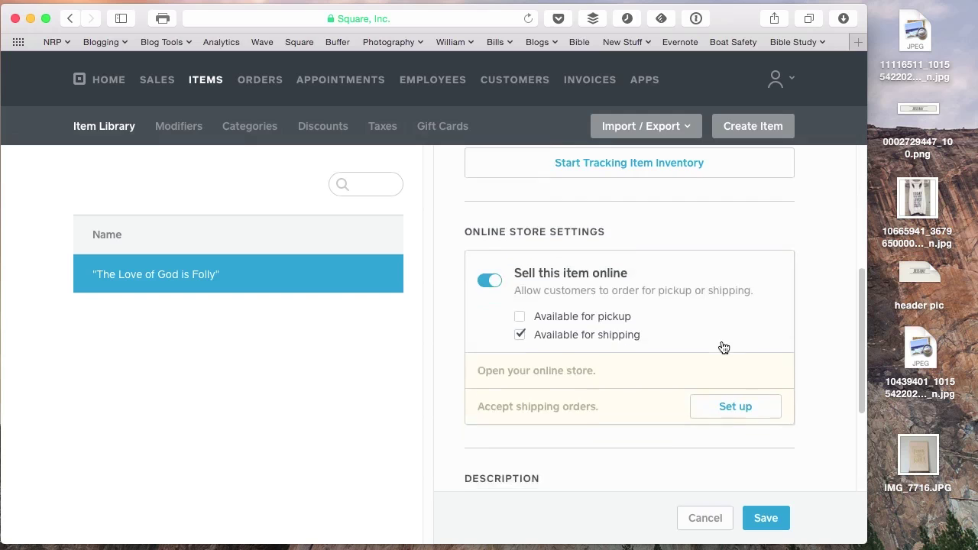
{"action": "scroll", "coordinate": [723, 351], "scroll_direction": "down", "scroll_amount": 2}
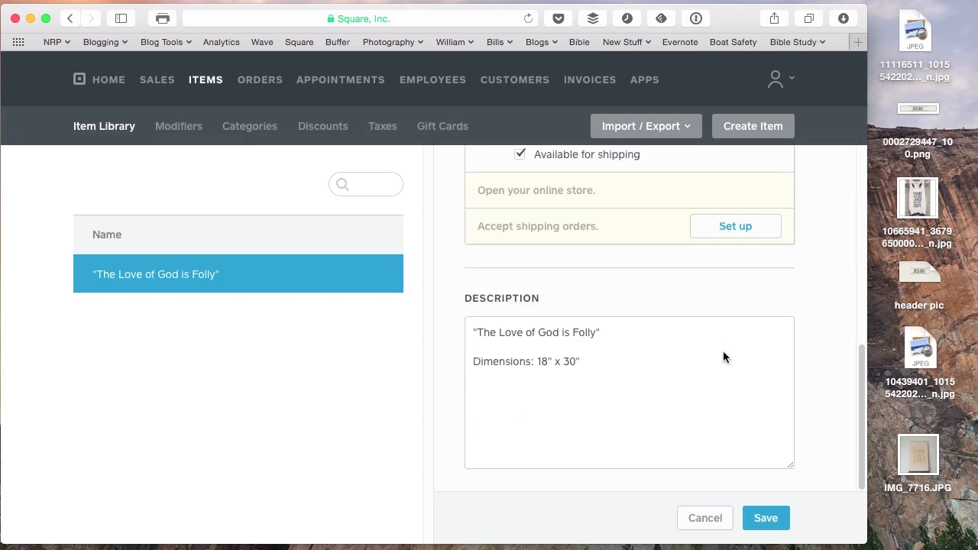
{"action": "left_click", "coordinate": [771, 521]}
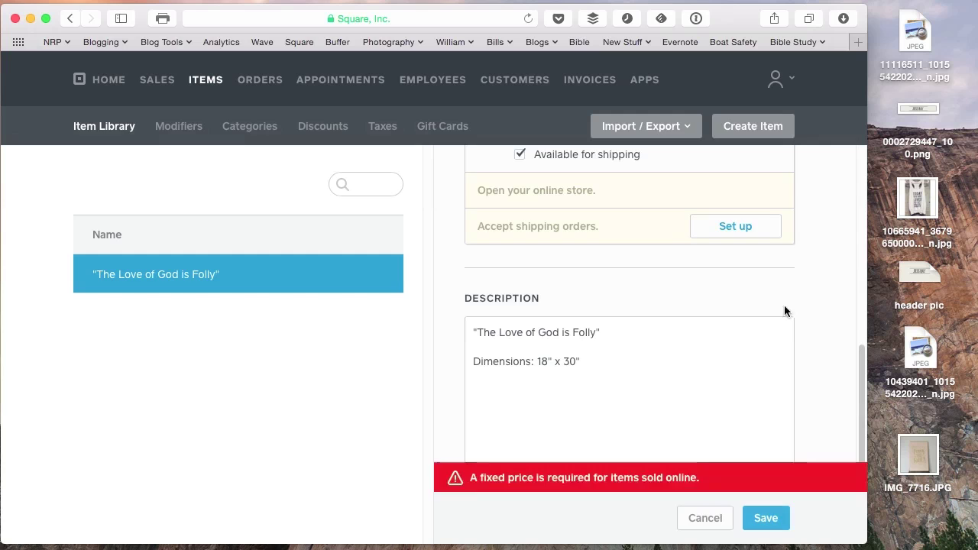
{"action": "scroll", "coordinate": [761, 334], "scroll_direction": "up", "scroll_amount": 4}
{"action": "scroll", "coordinate": [762, 334], "scroll_direction": "up", "scroll_amount": 6}
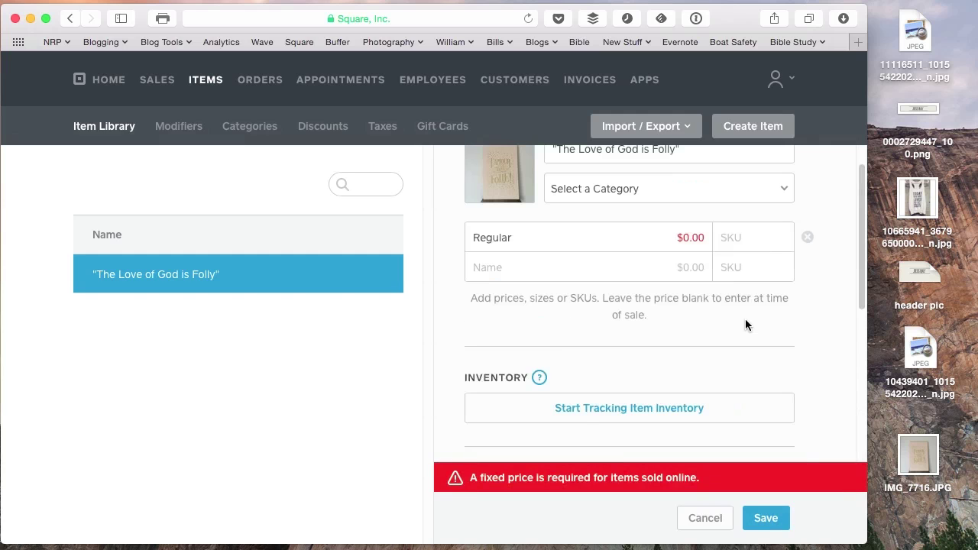
Enter a regular price of $50.00 and save the item.
{"action": "left_click", "coordinate": [693, 239]}
{"action": "scroll", "coordinate": [695, 247], "scroll_direction": "up", "scroll_amount": 2}
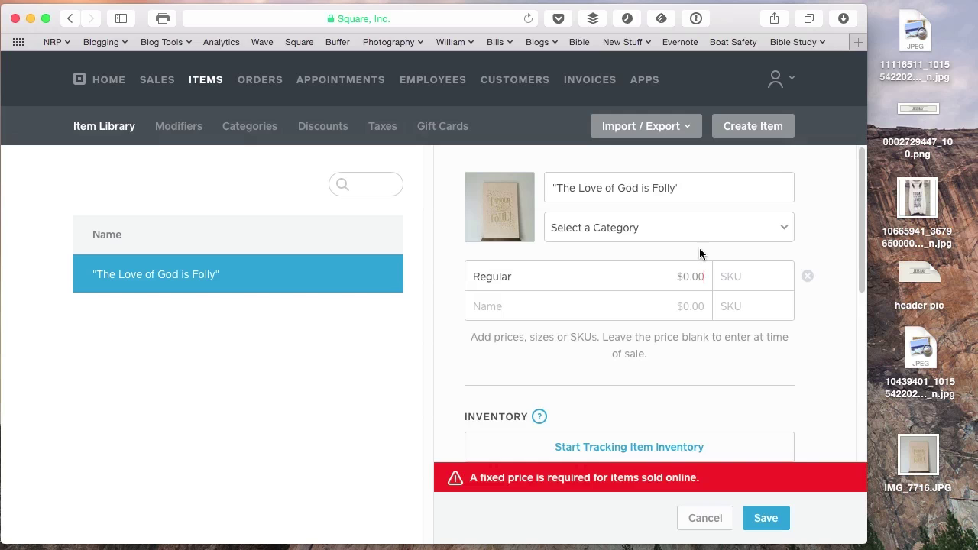
{"action": "type", "text": "50"}
{"action": "key", "text": "Tab"}
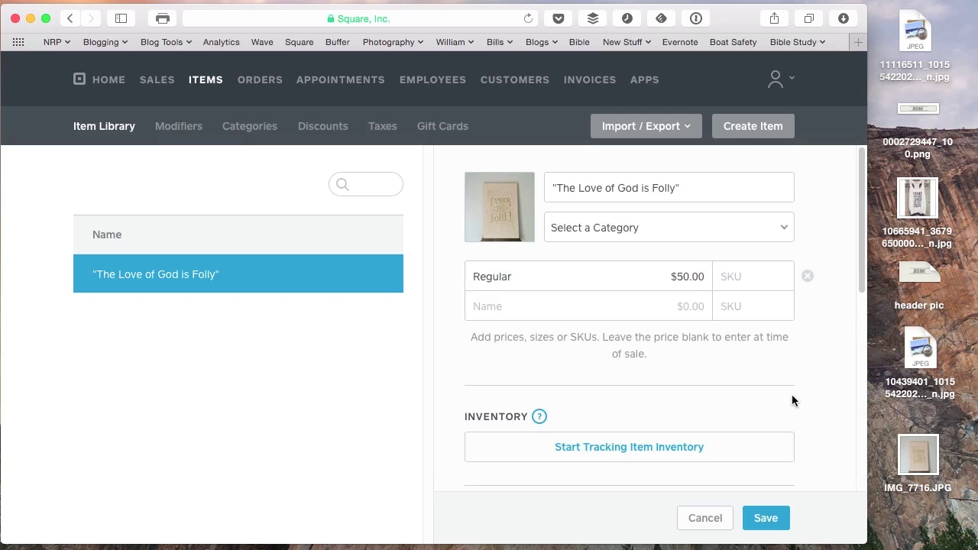
{"action": "scroll", "coordinate": [792, 400], "scroll_direction": "down", "scroll_amount": 3}
{"action": "left_click", "coordinate": [781, 514]}
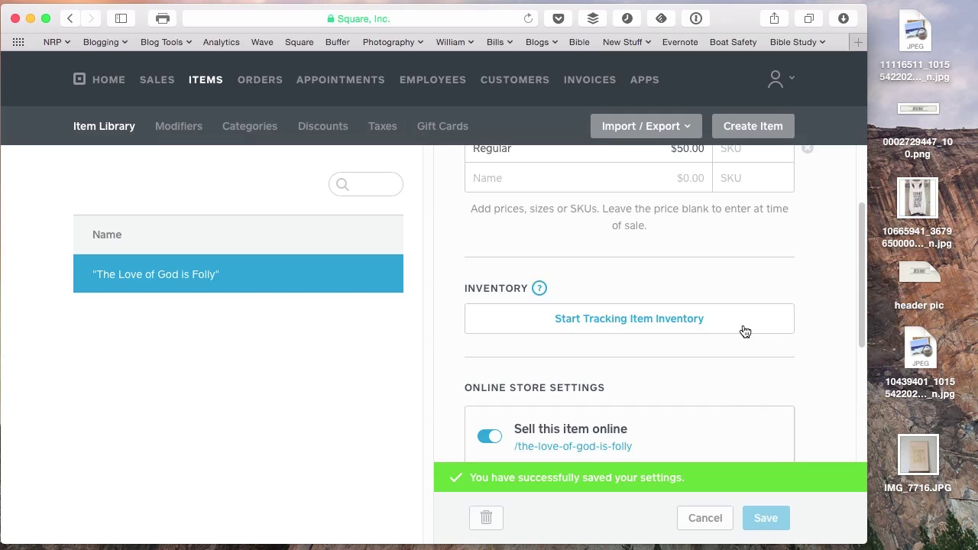
{"action": "scroll", "coordinate": [650, 295], "scroll_direction": "down", "scroll_amount": 4}
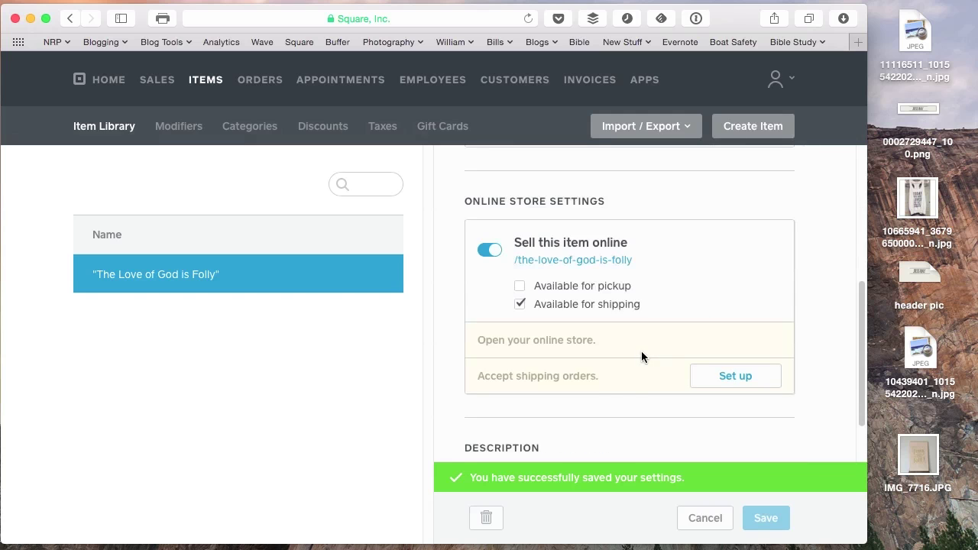
Turn on shipping orders with a $7.00 per-order shipping fee.
{"action": "left_click", "coordinate": [736, 382]}
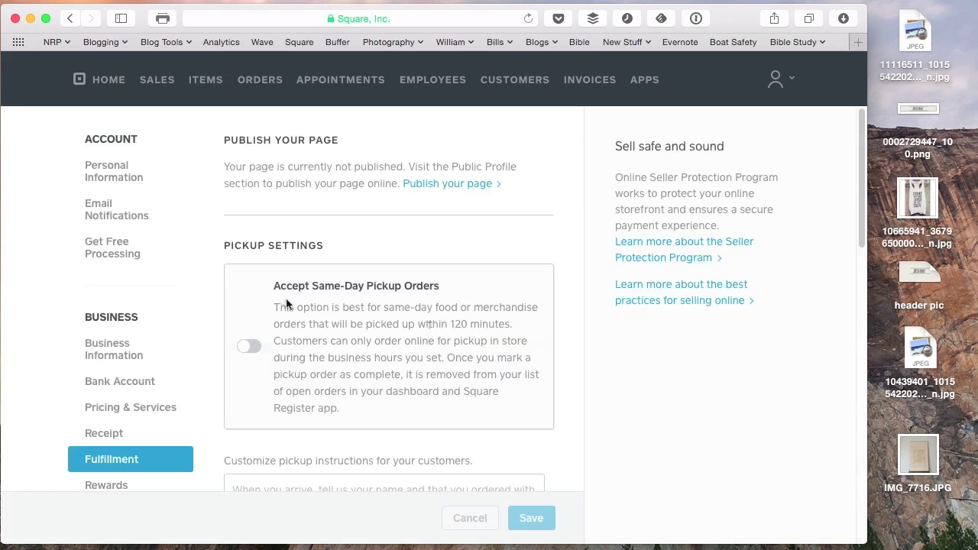
{"action": "scroll", "coordinate": [236, 320], "scroll_direction": "down", "scroll_amount": 2}
{"action": "scroll", "coordinate": [222, 366], "scroll_direction": "down", "scroll_amount": 8}
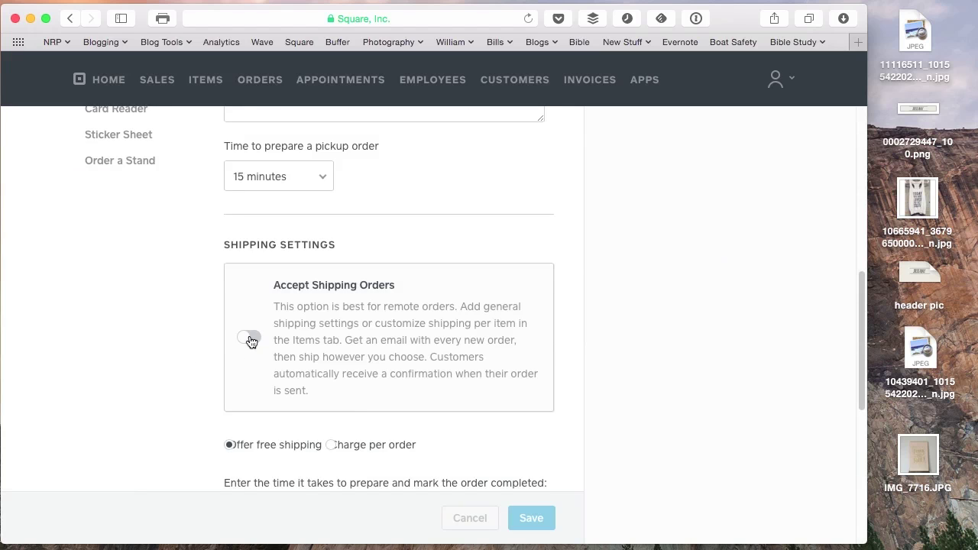
{"action": "left_click", "coordinate": [251, 339]}
{"action": "scroll", "coordinate": [187, 354], "scroll_direction": "down", "scroll_amount": 5}
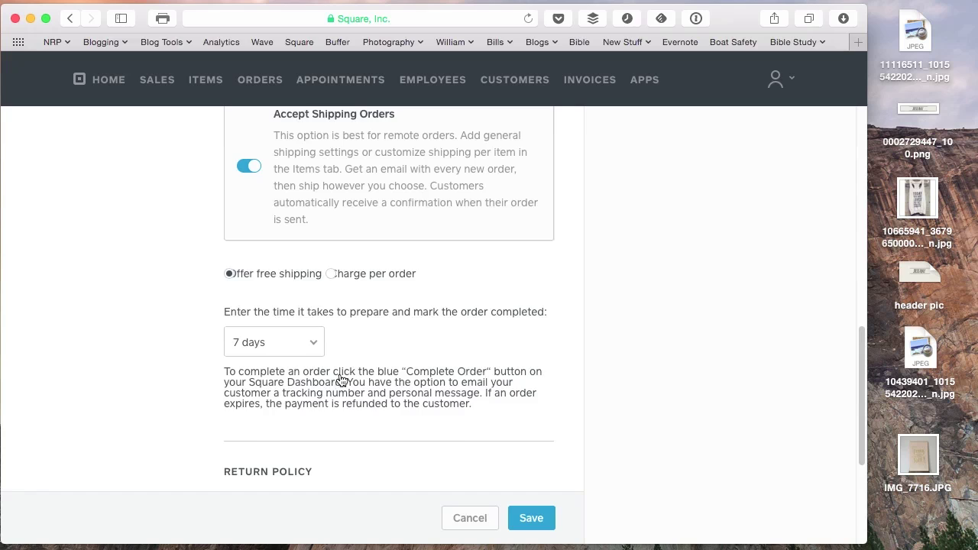
{"action": "left_click", "coordinate": [333, 276]}
{"action": "double_click", "coordinate": [245, 304]}
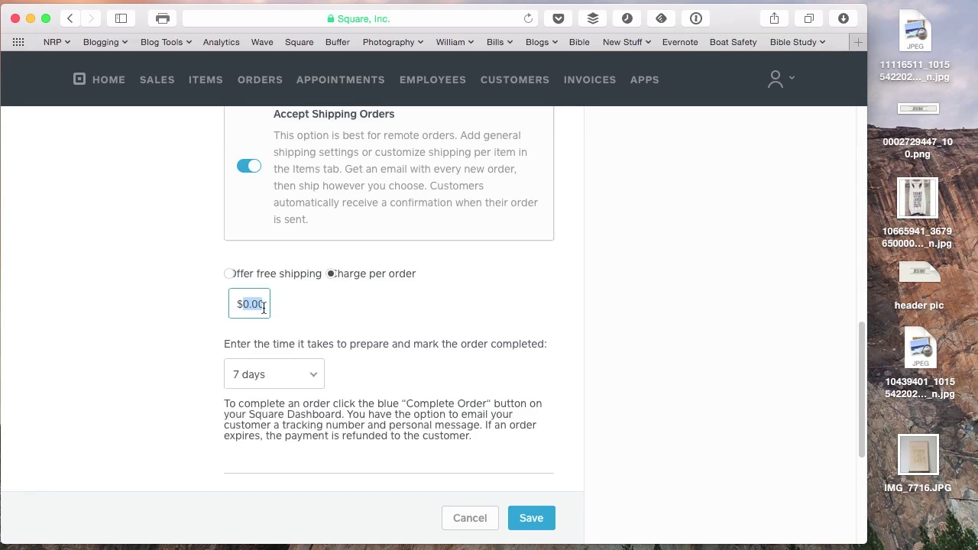
{"action": "type", "text": "7"}
{"action": "key", "text": "Tab"}
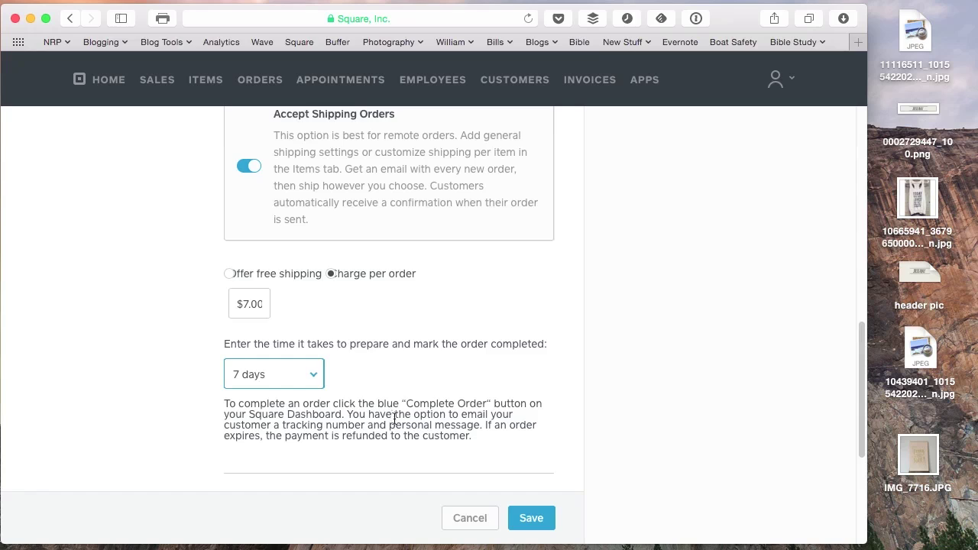
Set order completion time to 14 days, save, and return to the item library.
{"action": "left_click", "coordinate": [309, 379]}
{"action": "left_click", "coordinate": [305, 389]}
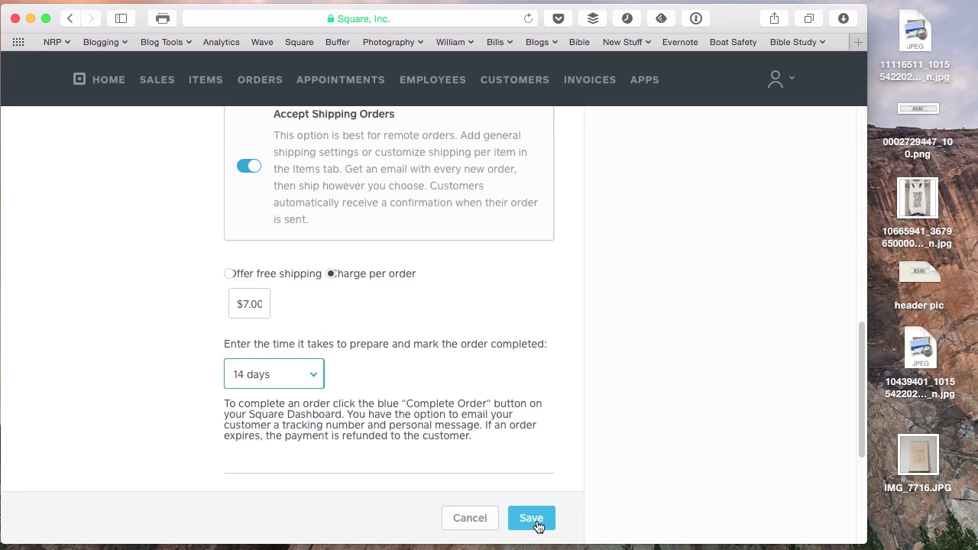
{"action": "scroll", "coordinate": [497, 513], "scroll_direction": "down", "scroll_amount": 1}
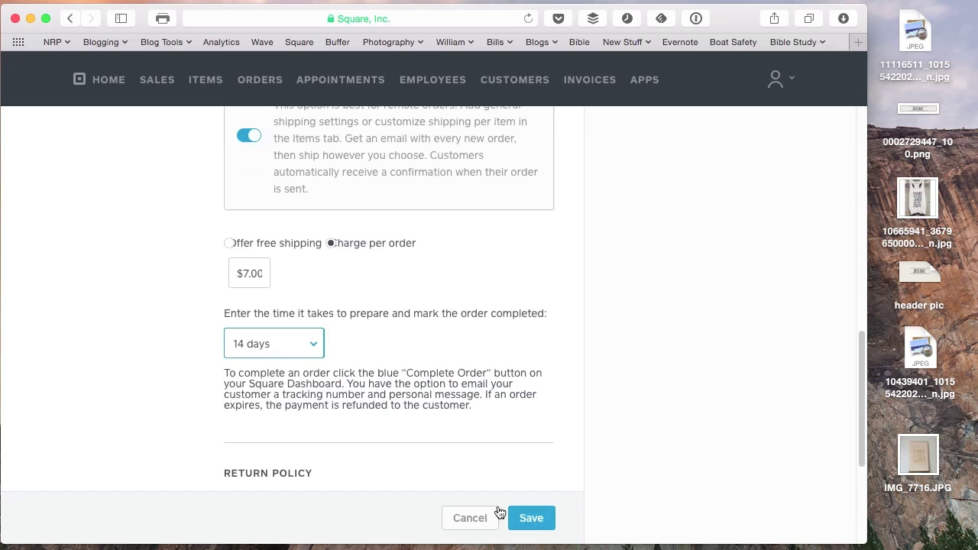
{"action": "left_click", "coordinate": [533, 523]}
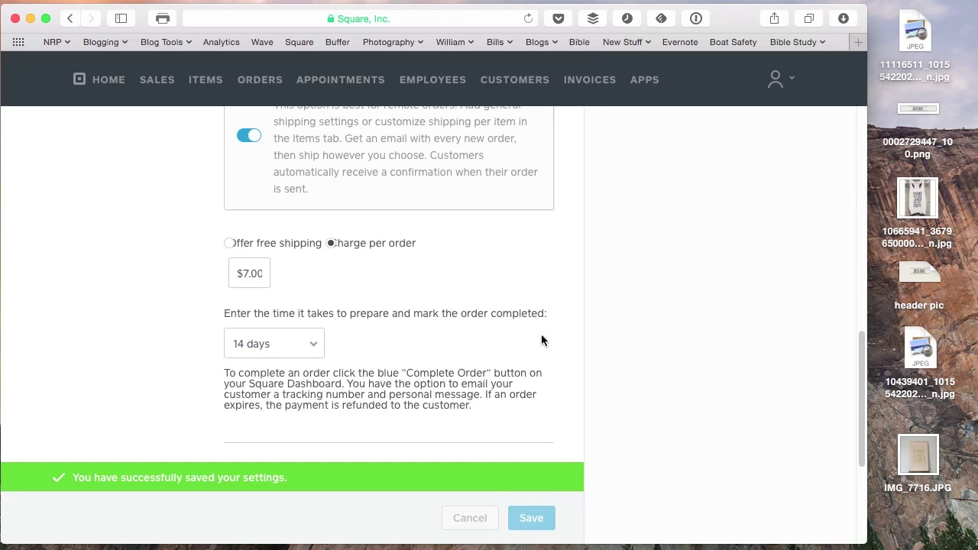
{"action": "scroll", "coordinate": [504, 343], "scroll_direction": "up", "scroll_amount": 10}
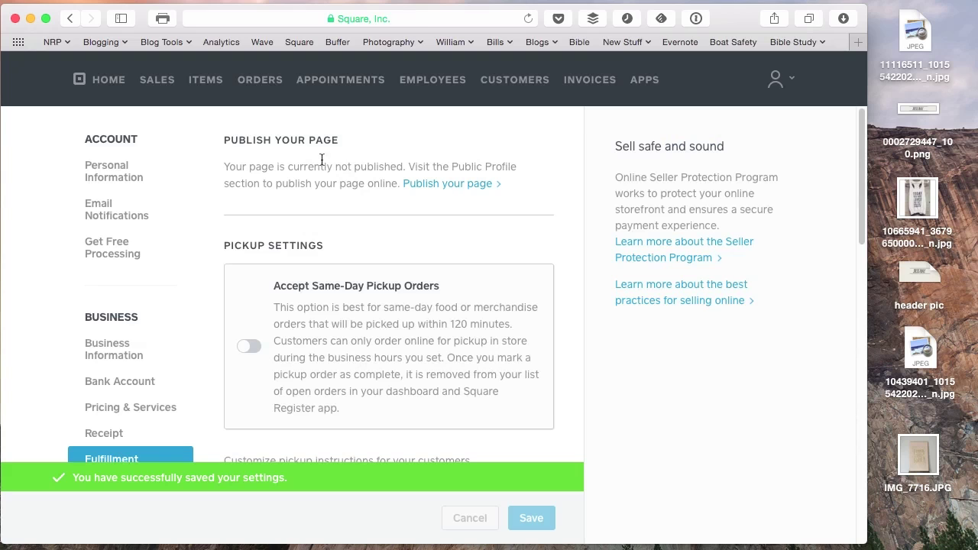
{"action": "left_click", "coordinate": [208, 81]}
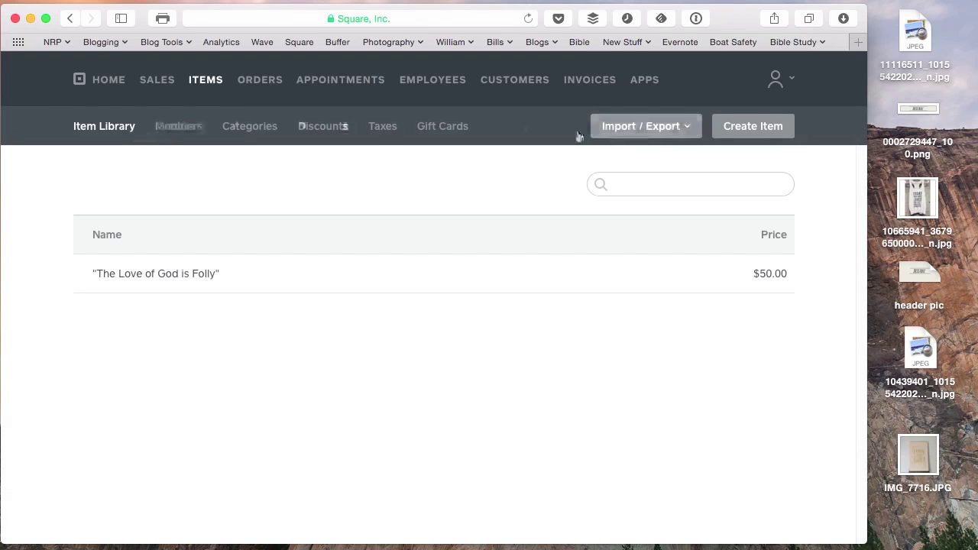
Create the 'Sentimental Creatures" PRE-ORDER' item at $15.00, sold online with shipping enabled.
{"action": "left_click", "coordinate": [762, 127]}
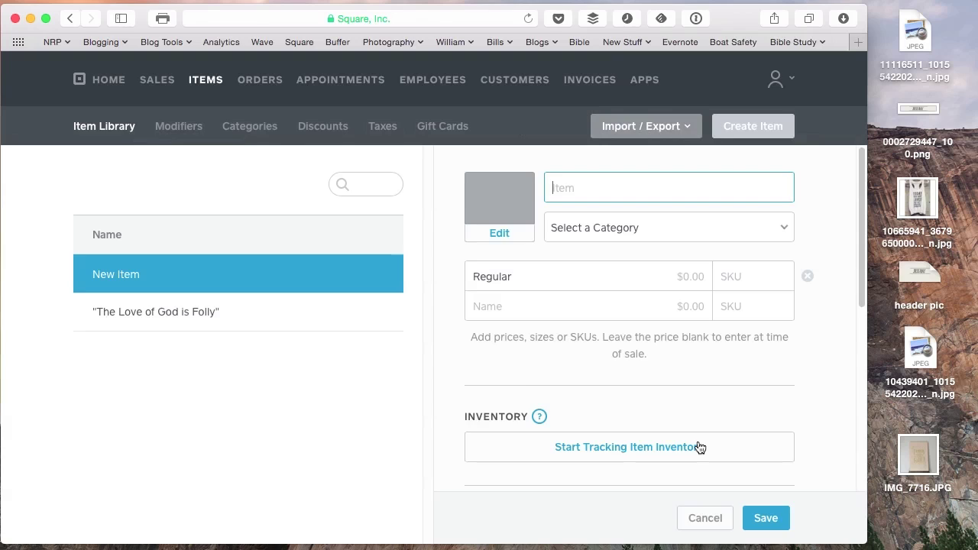
{"action": "type", "text": "S"}
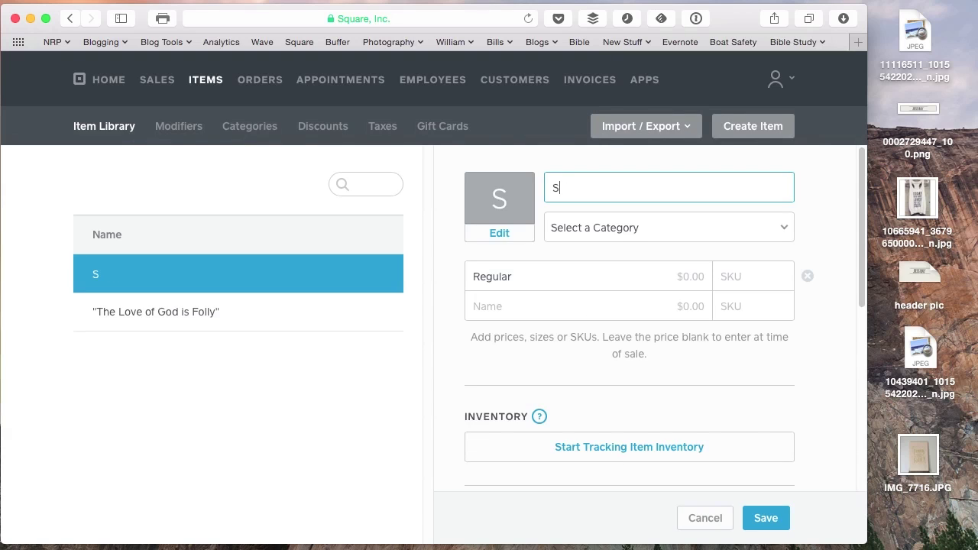
{"action": "type", "text": "entimenta"}
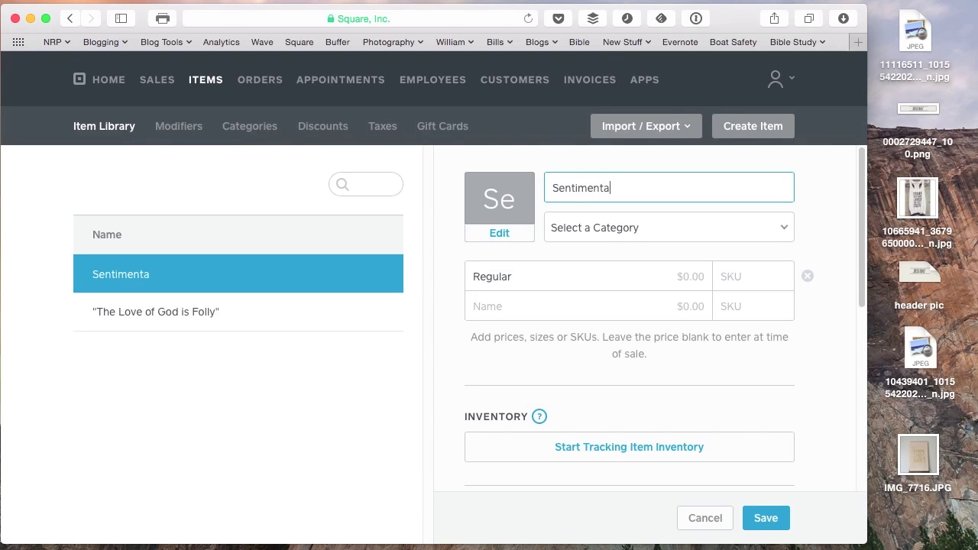
{"action": "type", "text": "l Creatures"}
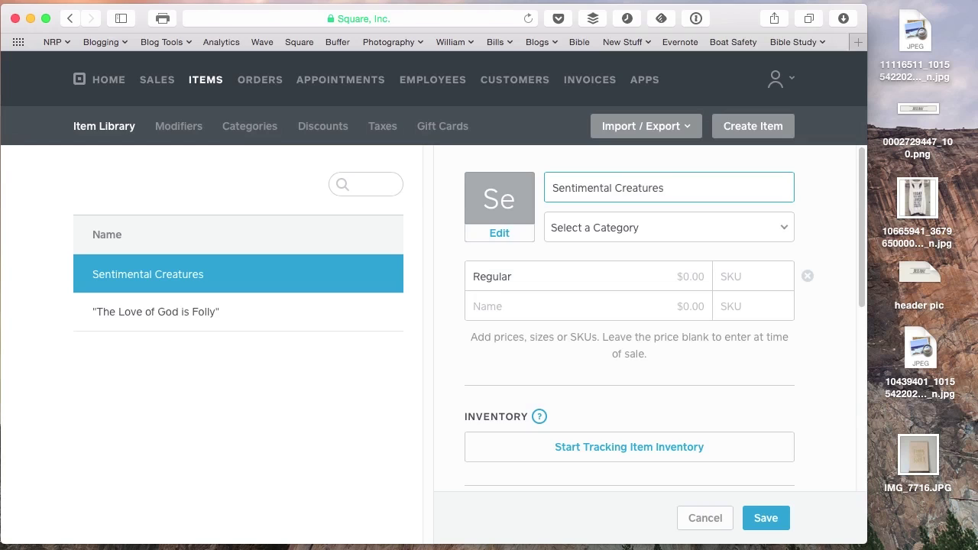
{"action": "type", "text": "\""}
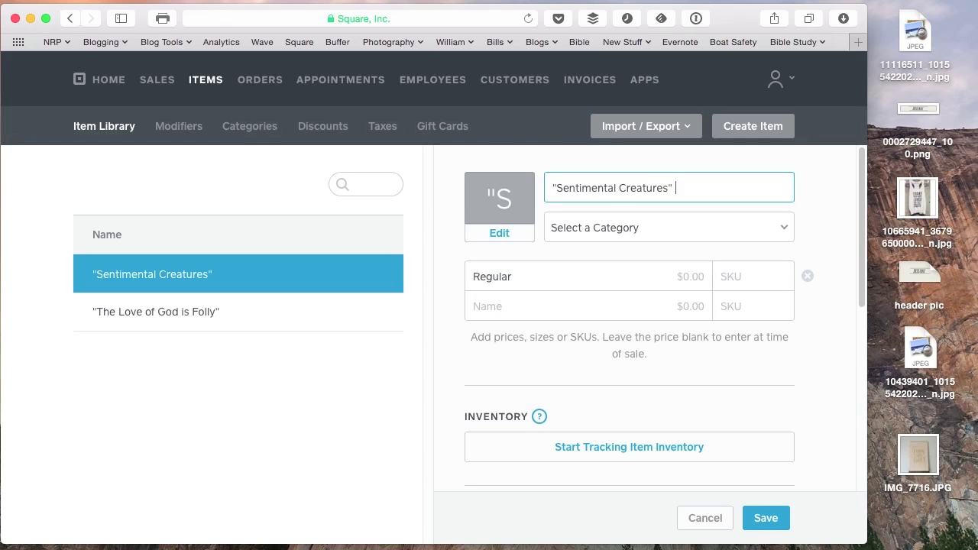
{"action": "type", "text": "  PRE-ORDER"}
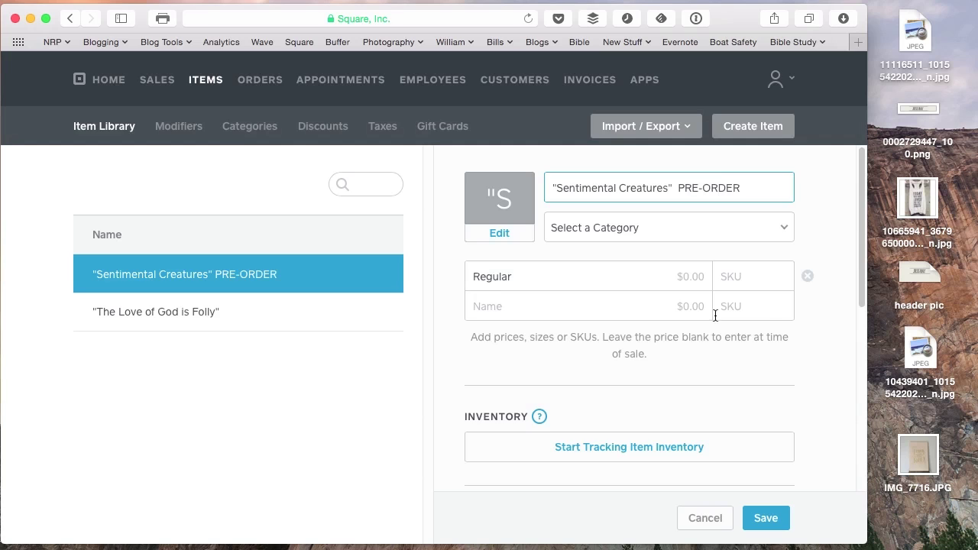
{"action": "left_click", "coordinate": [676, 275]}
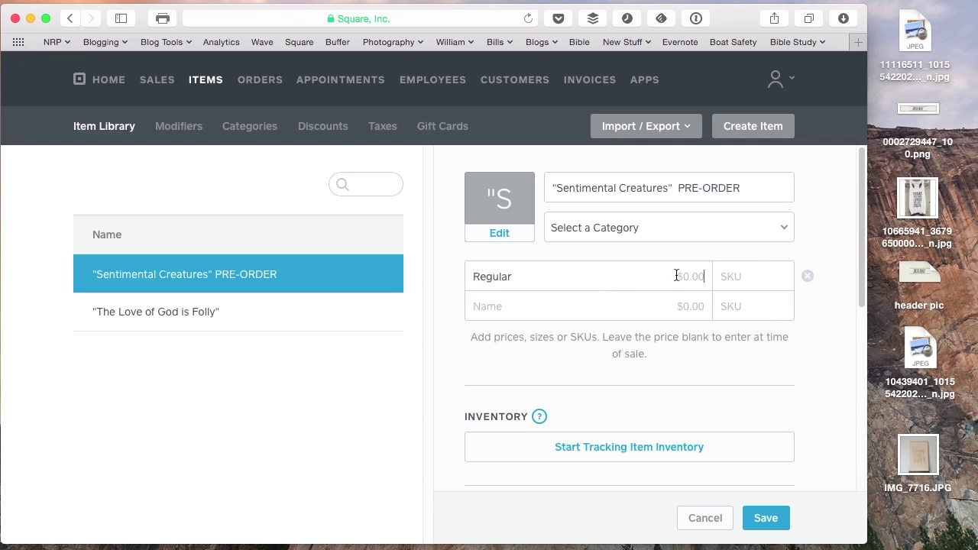
{"action": "type", "text": "15"}
{"action": "key", "text": "Tab"}
{"action": "scroll", "coordinate": [608, 356], "scroll_direction": "down", "scroll_amount": 5}
{"action": "left_click", "coordinate": [490, 302]}
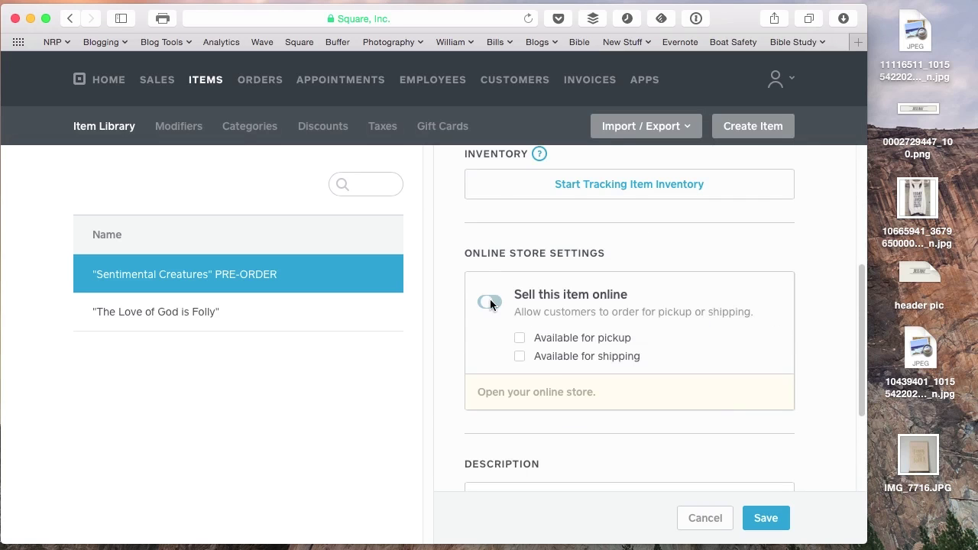
{"action": "left_click", "coordinate": [524, 359]}
{"action": "scroll", "coordinate": [795, 429], "scroll_direction": "down", "scroll_amount": 5}
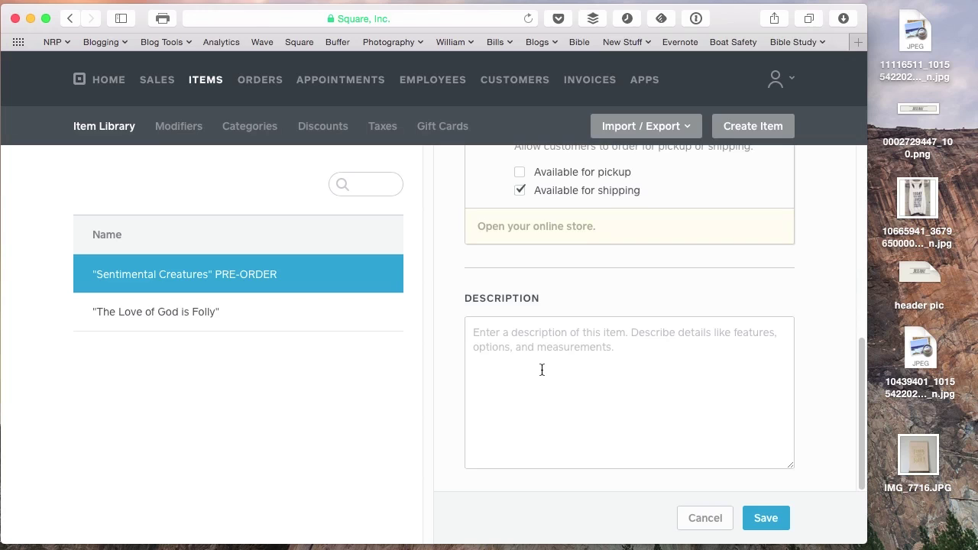
Add the description 'Newest Album from Jess Ray, available May 14' and save the item.
{"action": "left_click", "coordinate": [547, 366]}
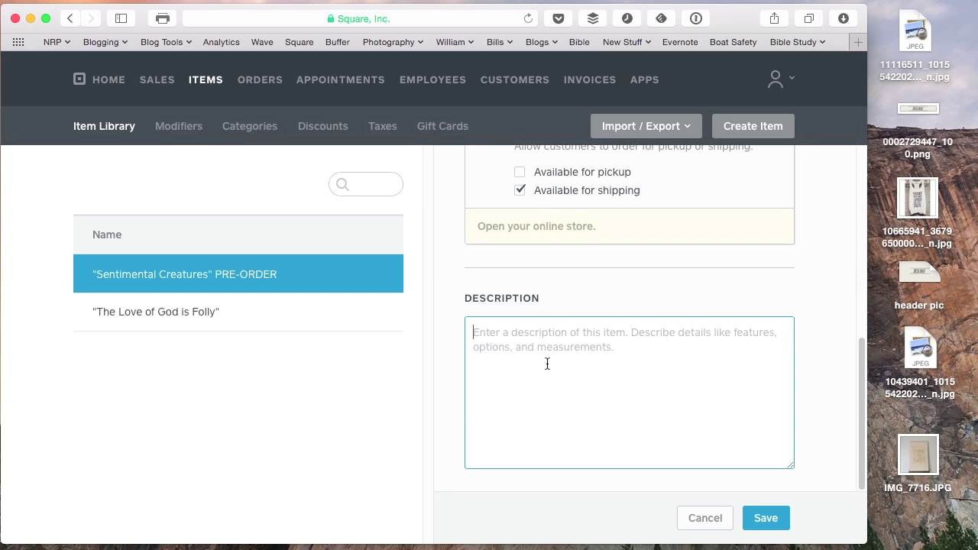
{"action": "type", "text": "NEw"}
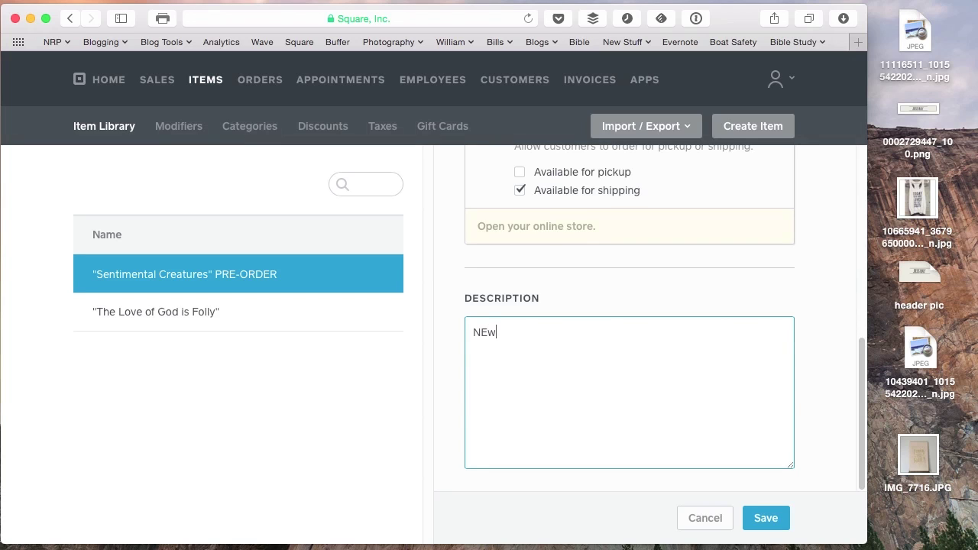
{"action": "key", "text": "BackSpace"}
{"action": "key", "text": "BackSpace"}
{"action": "type", "text": "ewest Album from Jess R"}
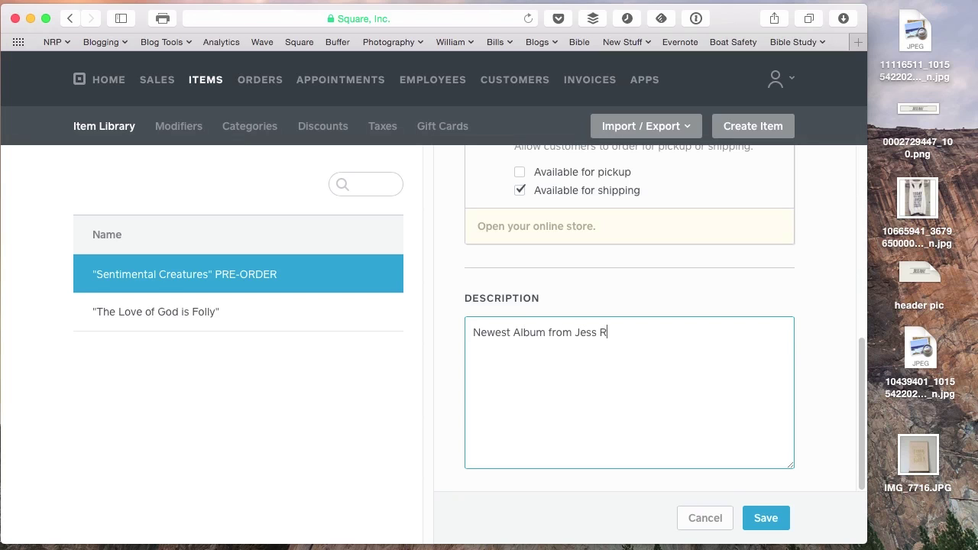
{"action": "type", "text": "ay, available May 14"}
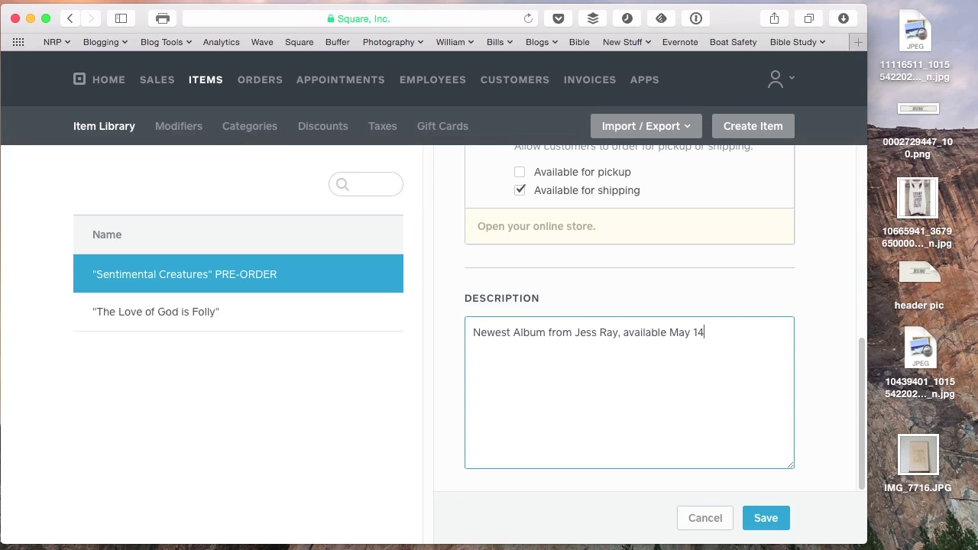
{"action": "left_click", "coordinate": [767, 518]}
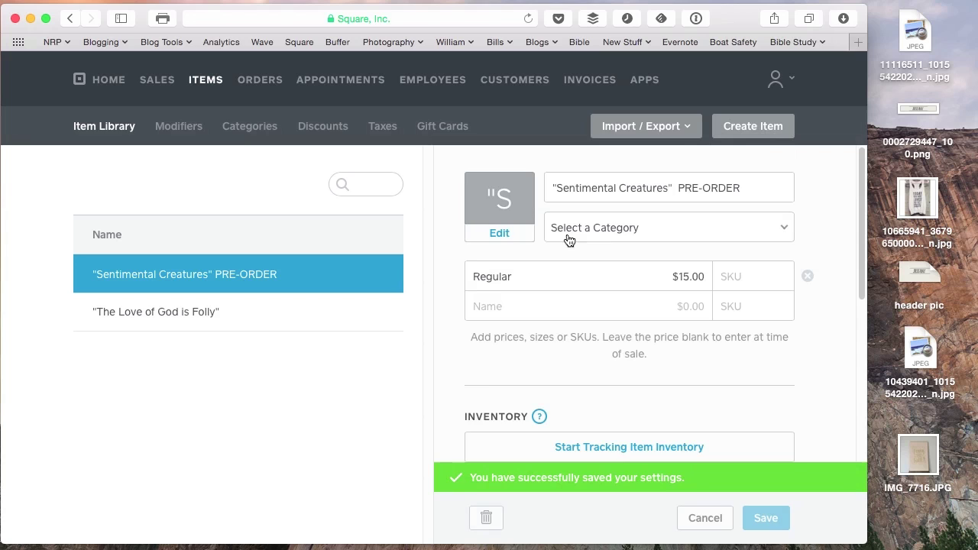
Set the desktop wolf album-cover JPEG as the pre-order item's image and save.
{"action": "left_click", "coordinate": [500, 232]}
{"action": "left_click", "coordinate": [920, 37]}
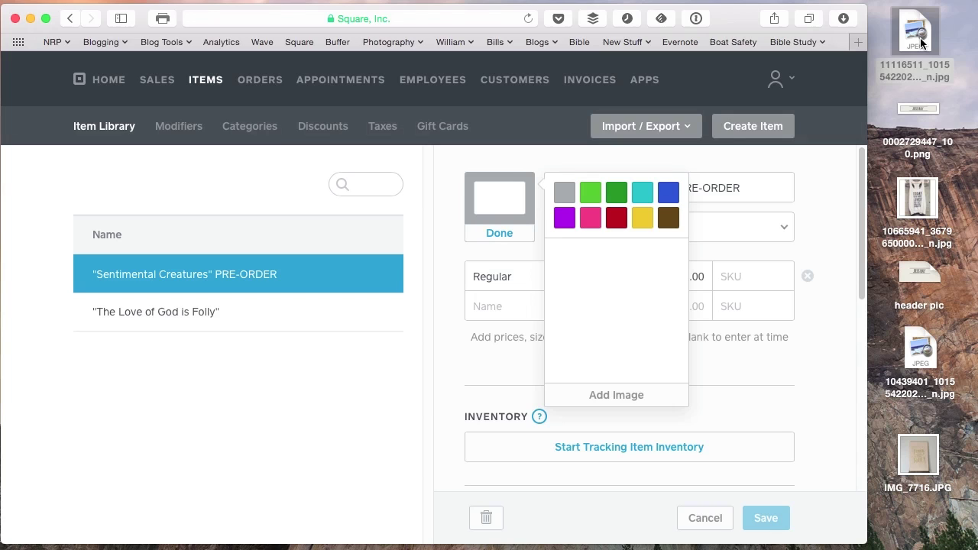
{"action": "key", "text": "space"}
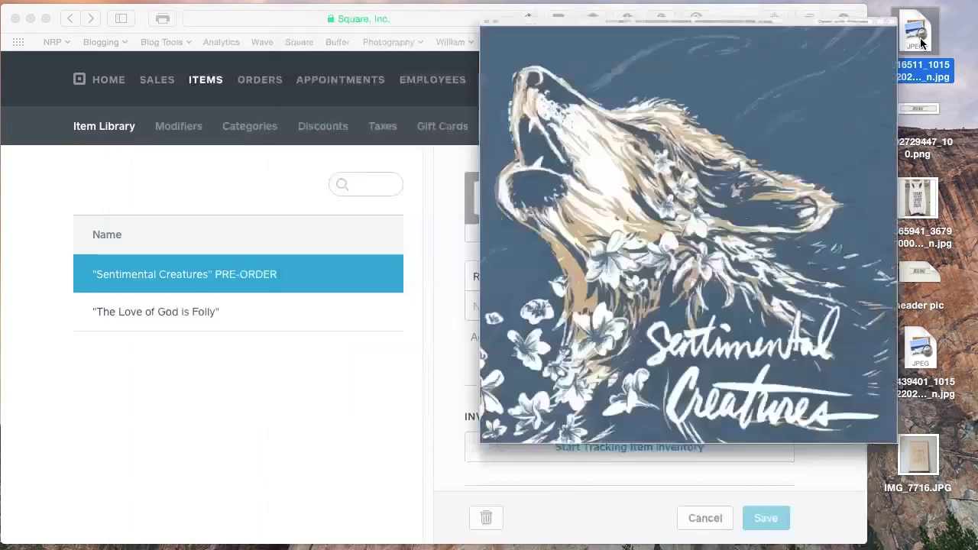
{"action": "key", "text": "space"}
{"action": "left_click_drag", "start_coordinate": [920, 38], "coordinate": [621, 308]}
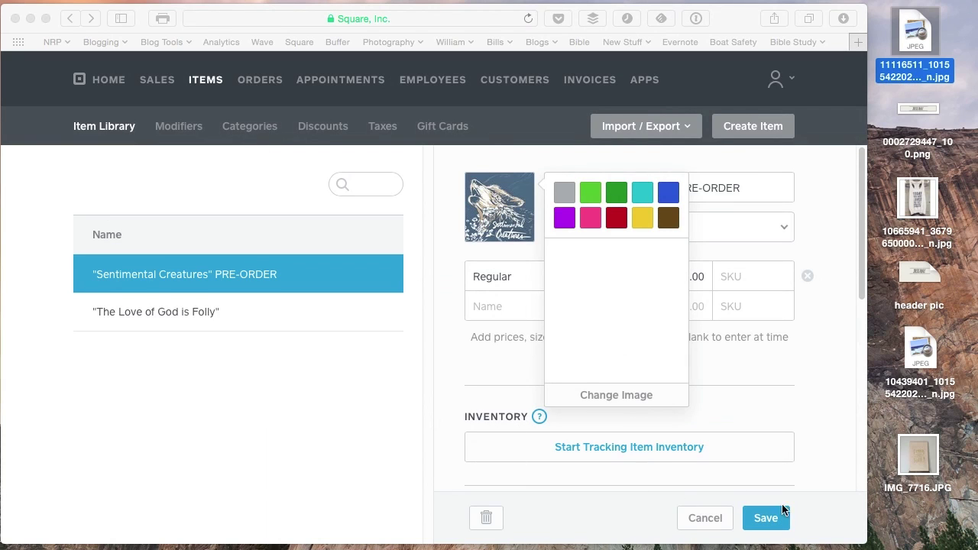
{"action": "left_click", "coordinate": [819, 426]}
{"action": "left_click", "coordinate": [819, 388]}
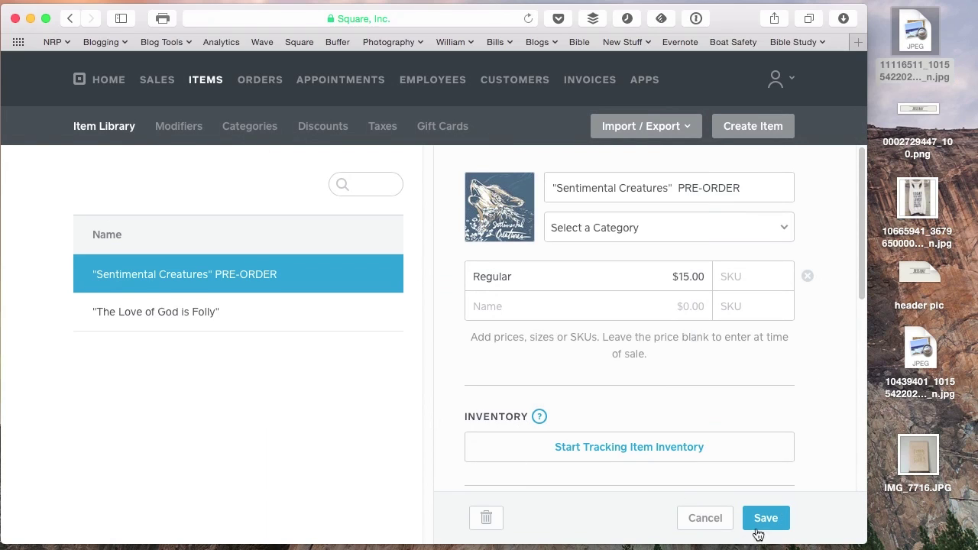
{"action": "left_click", "coordinate": [764, 519]}
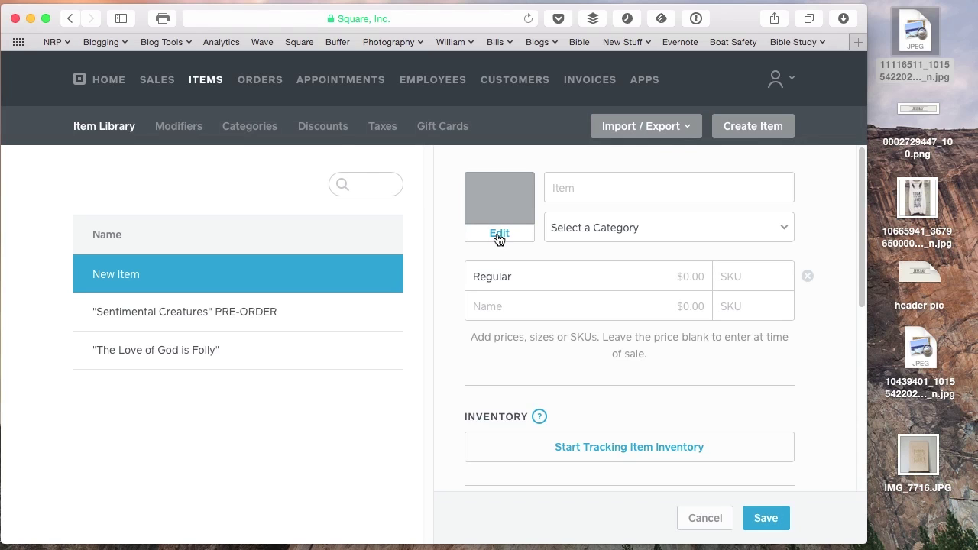
Name the new item 'You are loved" T-shirt'.
{"action": "left_click", "coordinate": [613, 181]}
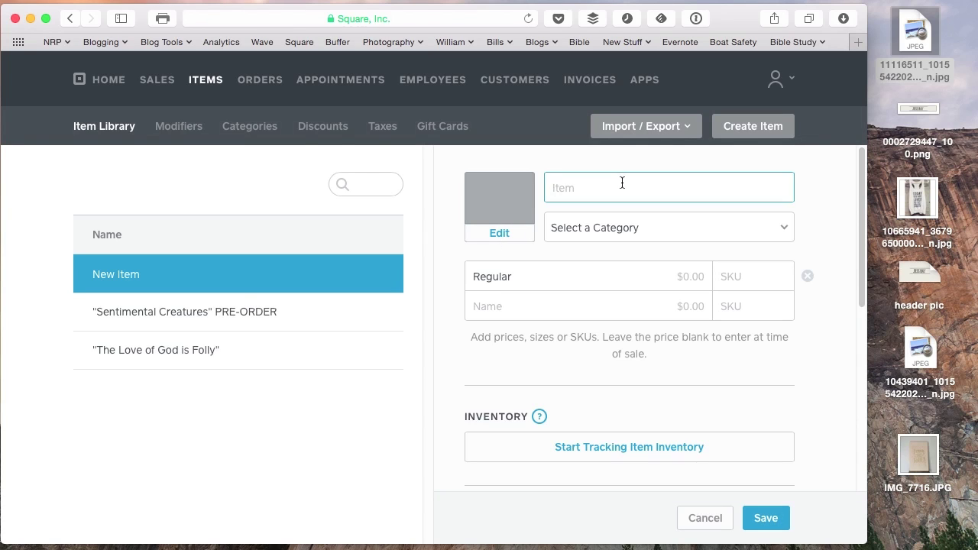
{"action": "type", "text": "You are loved"}
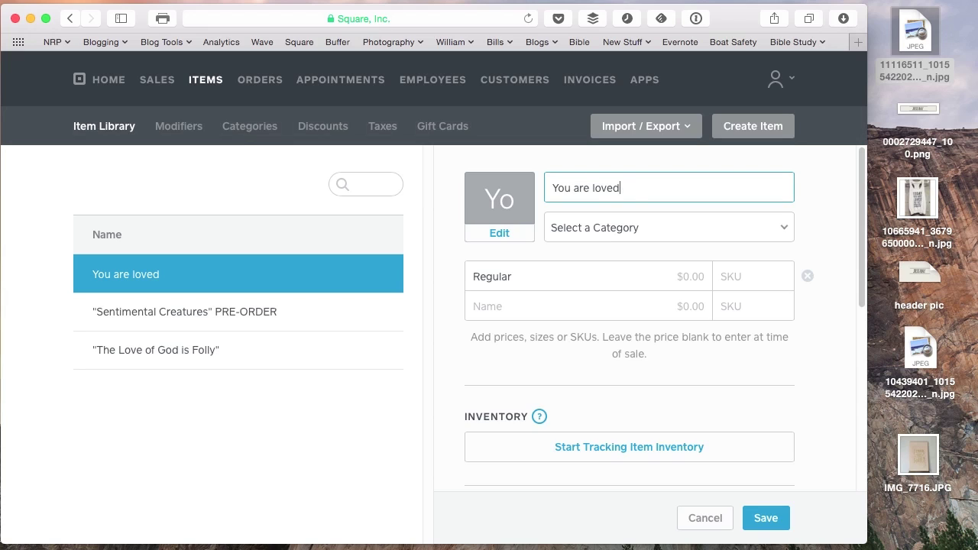
{"action": "type", "text": "\""}
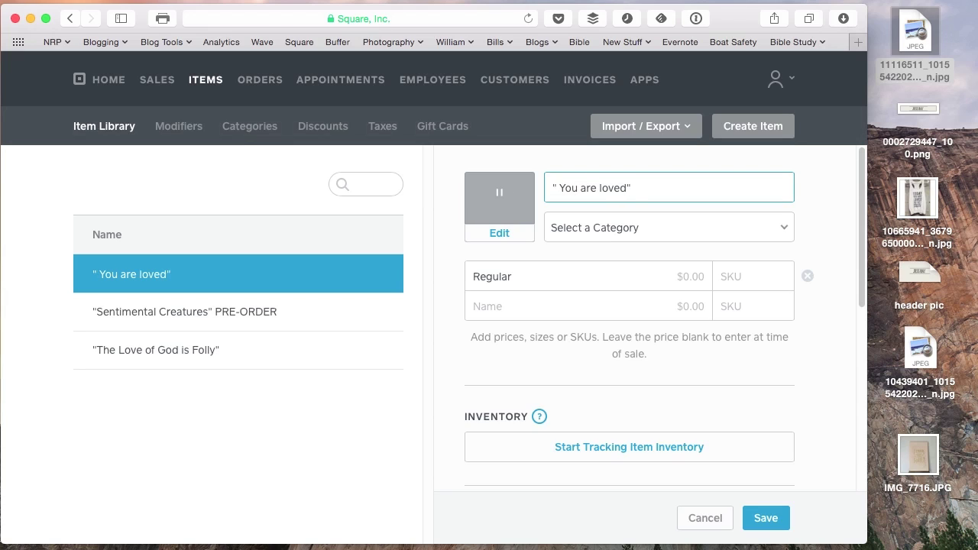
{"action": "key", "text": "BackSpace"}
{"action": "type", "text": "T-"}
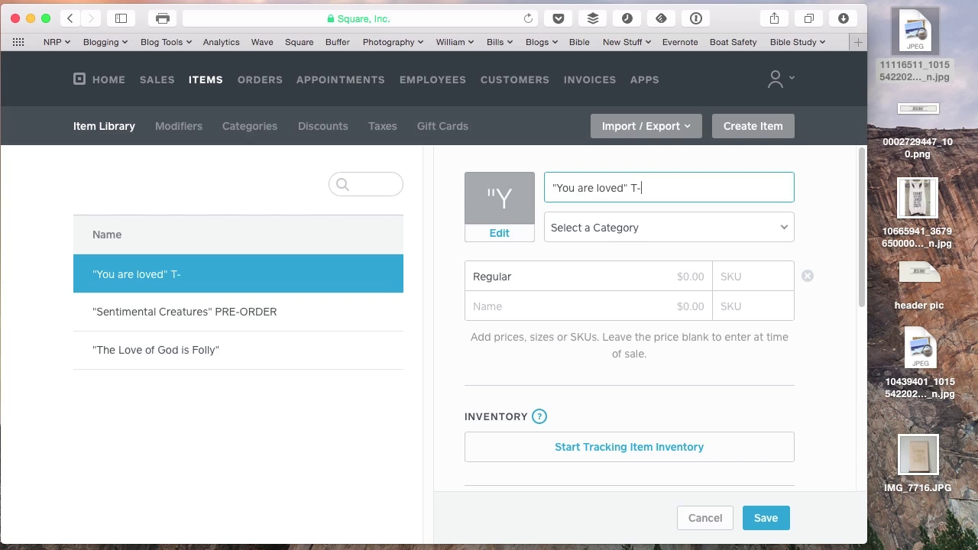
{"action": "type", "text": "shirt"}
{"action": "left_click", "coordinate": [557, 278]}
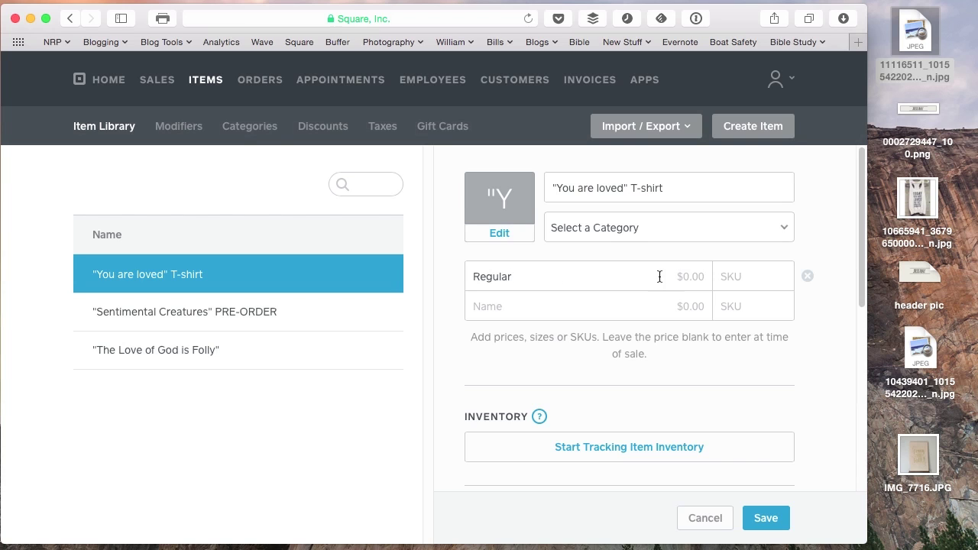
Rename Regular to Tank at $12.00, then add Crew at $16.00 and V-neck at $18.00.
{"action": "left_click", "coordinate": [532, 271]}
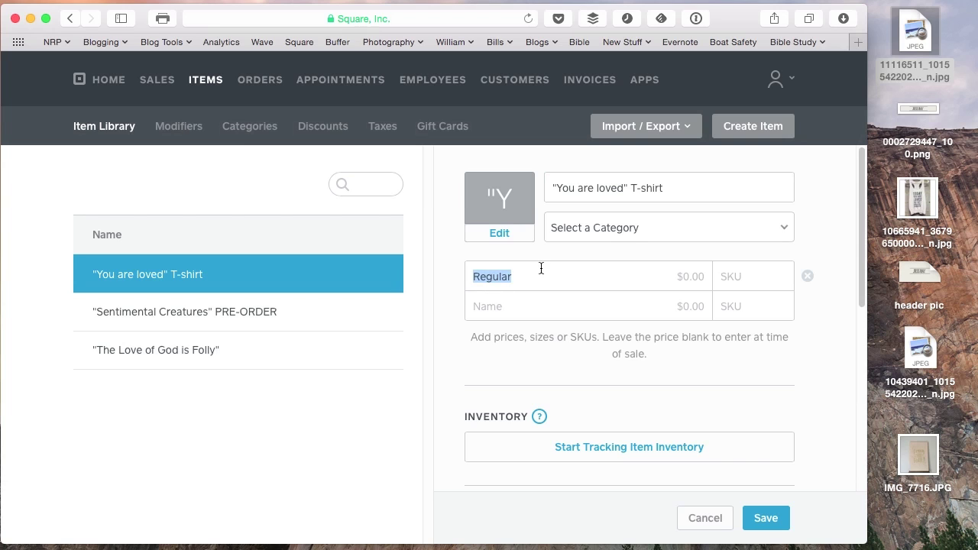
{"action": "type", "text": "Tank"}
{"action": "left_click", "coordinate": [691, 276]}
{"action": "type", "text": "12"}
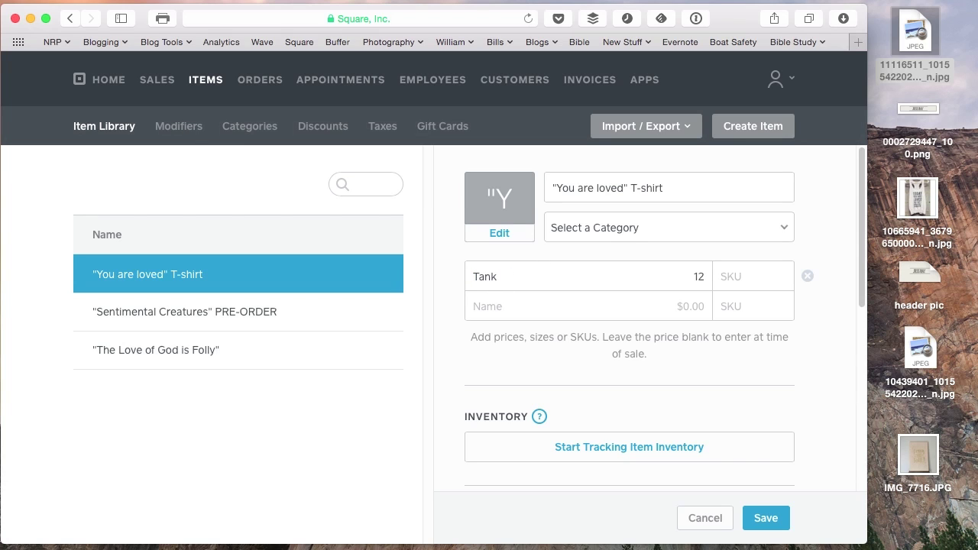
{"action": "left_click", "coordinate": [517, 316]}
{"action": "type", "text": "Crew"}
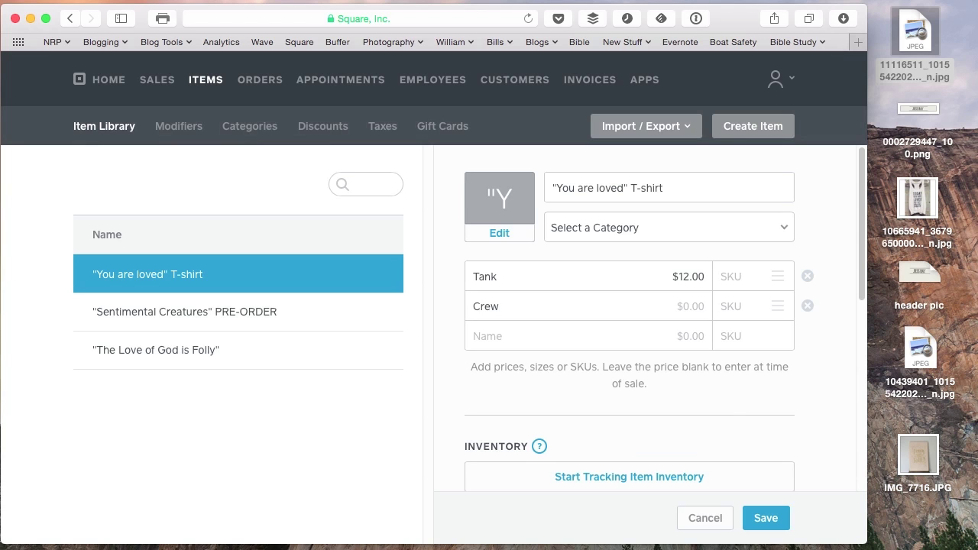
{"action": "type", "text": "16"}
{"action": "key", "text": "Tab"}
{"action": "type", "text": "V-"}
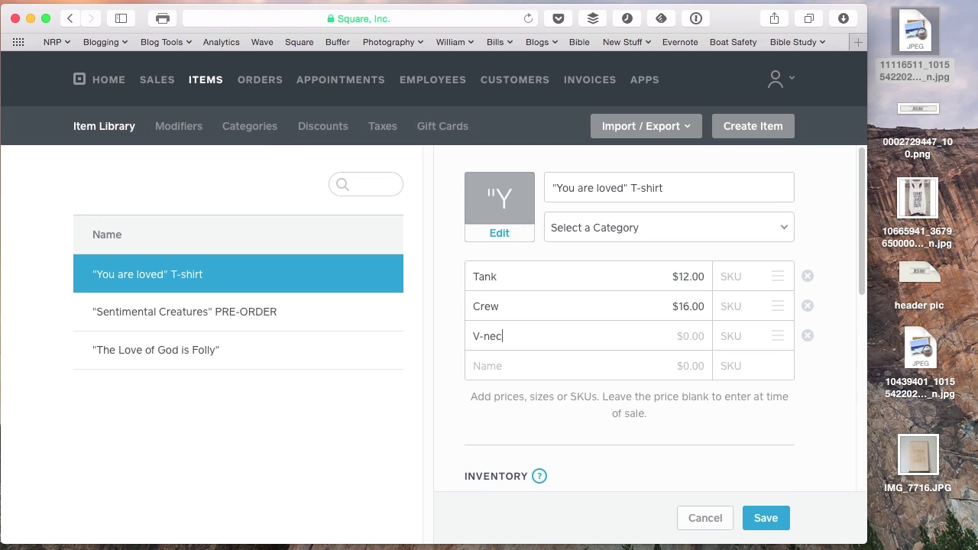
{"action": "type", "text": "18"}
{"action": "key", "text": "Tab"}
{"action": "scroll", "coordinate": [557, 365], "scroll_direction": "down", "scroll_amount": 1}
Enable online selling and shipping, add the 'Today you are loved…' description, and save.
{"action": "scroll", "coordinate": [567, 381], "scroll_direction": "down", "scroll_amount": 6}
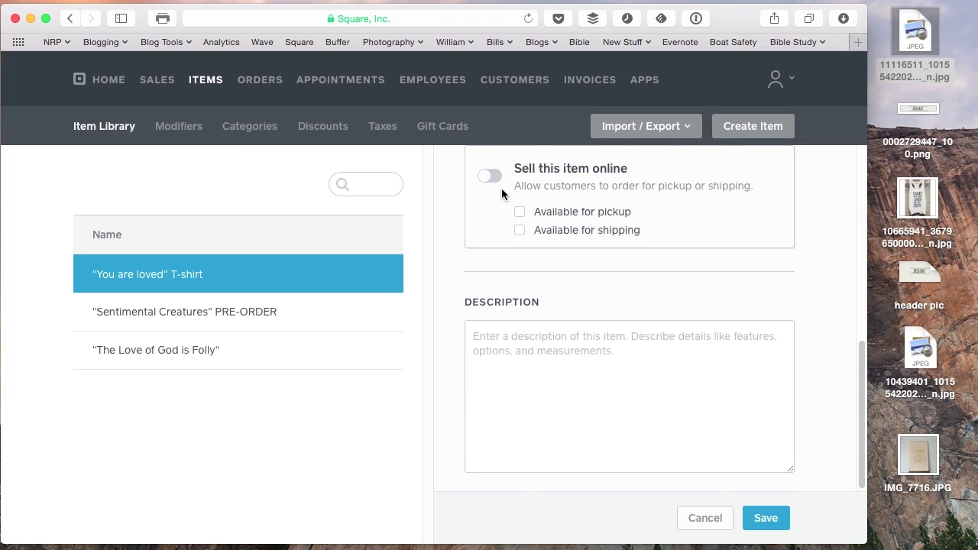
{"action": "left_click", "coordinate": [491, 176]}
{"action": "left_click", "coordinate": [520, 230]}
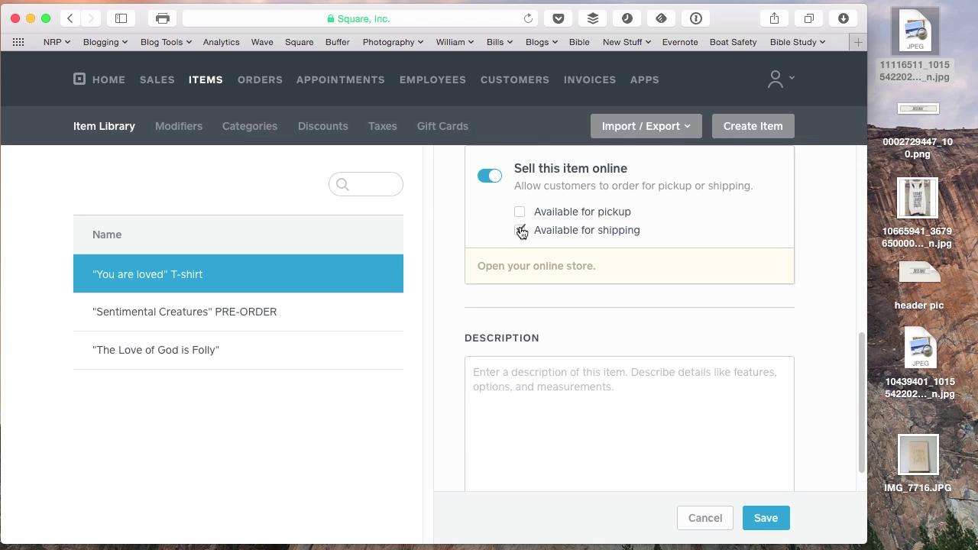
{"action": "left_click", "coordinate": [530, 419]}
{"action": "type", "text": "\"T"}
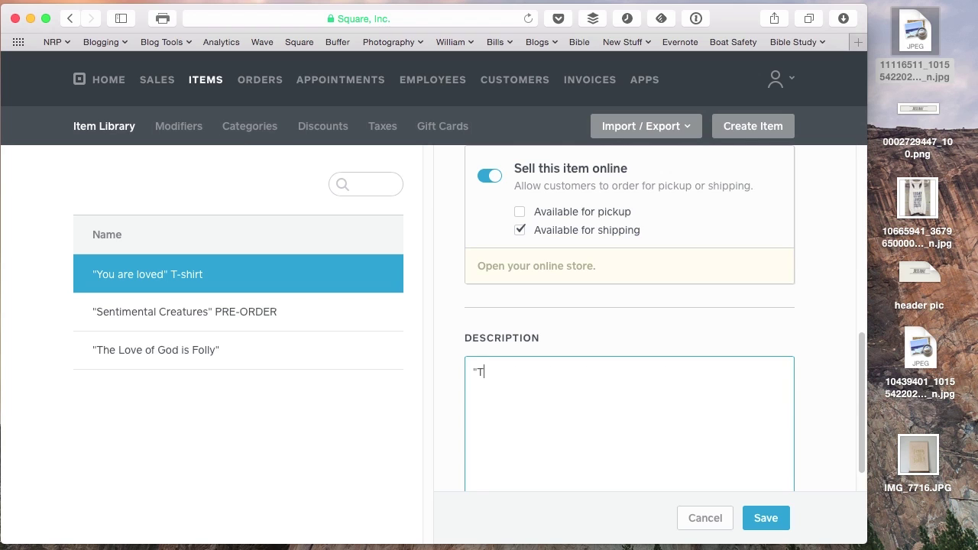
{"action": "type", "text": "oday you are loved and that's"}
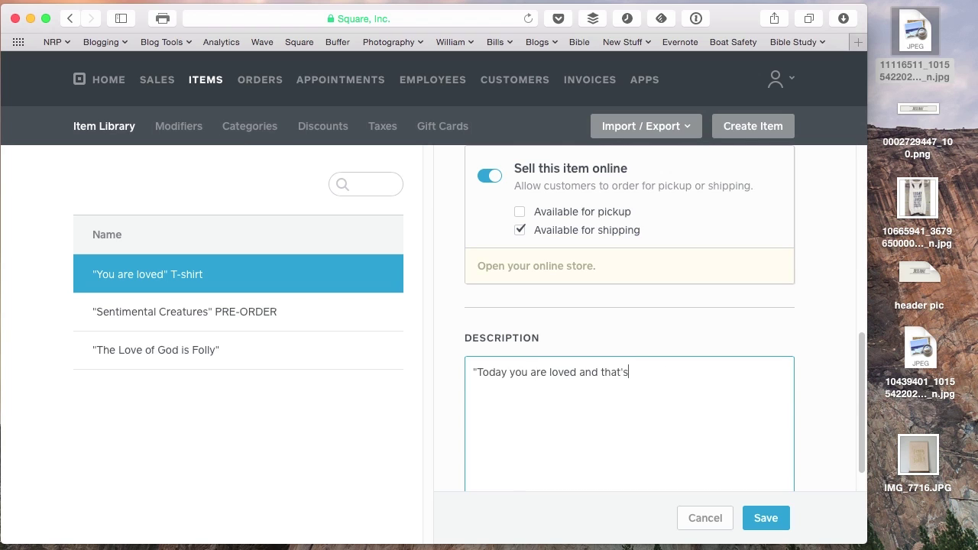
{"action": "type", "text": " really all that matters"}
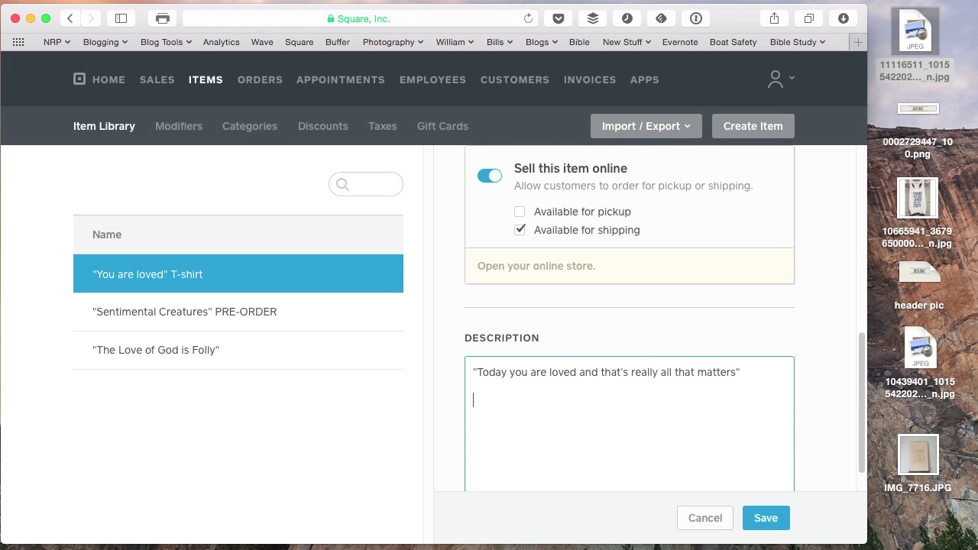
{"action": "type", "text": "\""}
{"action": "key", "text": "Return"}
{"action": "key", "text": "Return"}
{"action": "left_click", "coordinate": [764, 517]}
Set the desktop T-shirt photo as the item's image and save the T-shirt.
{"action": "scroll", "coordinate": [807, 334], "scroll_direction": "up", "scroll_amount": 10}
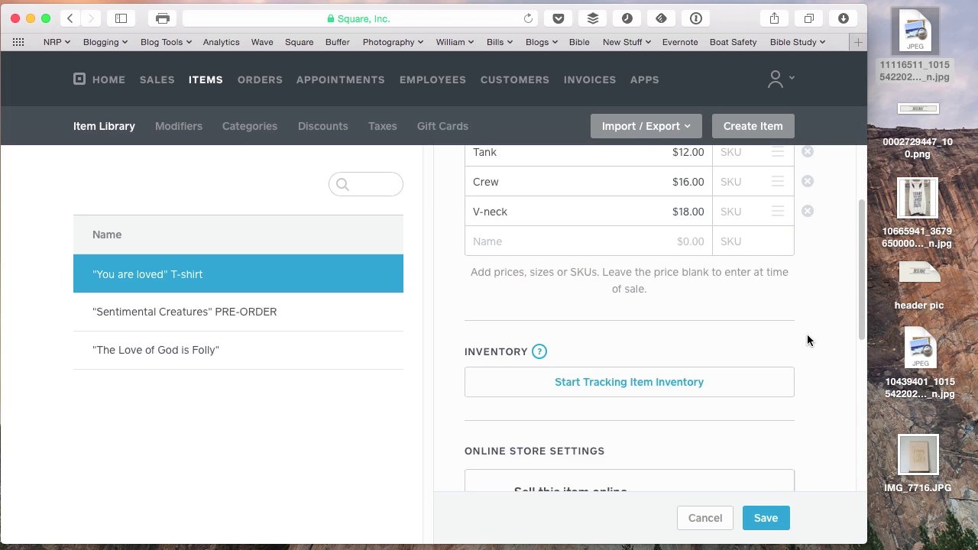
{"action": "left_click", "coordinate": [495, 231]}
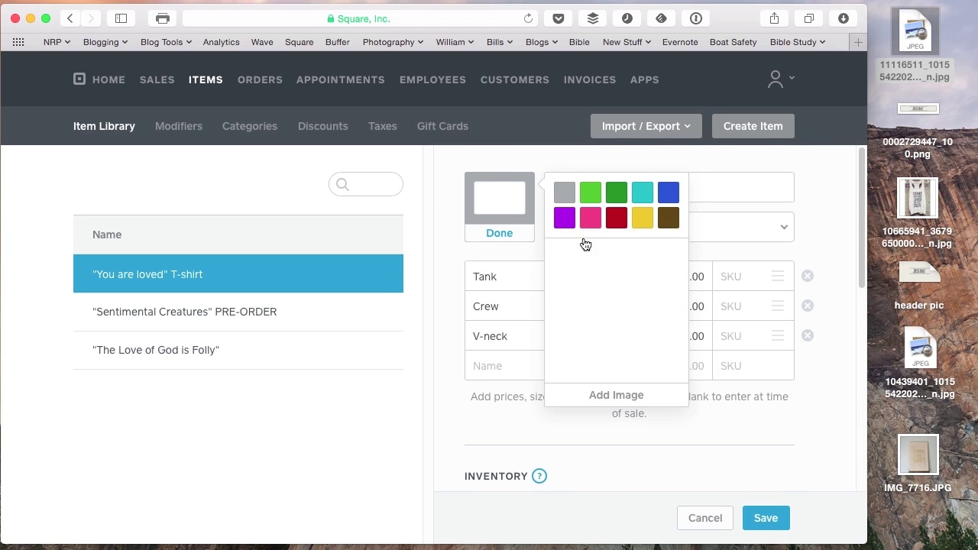
{"action": "left_click", "coordinate": [906, 208]}
{"action": "left_click_drag", "start_coordinate": [905, 208], "coordinate": [614, 303]}
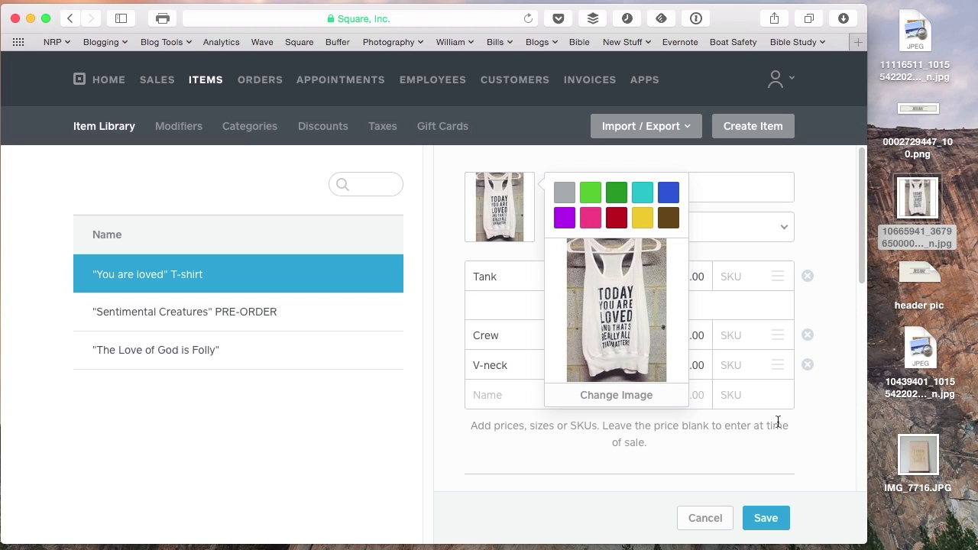
{"action": "left_click", "coordinate": [814, 426]}
{"action": "left_click", "coordinate": [774, 525]}
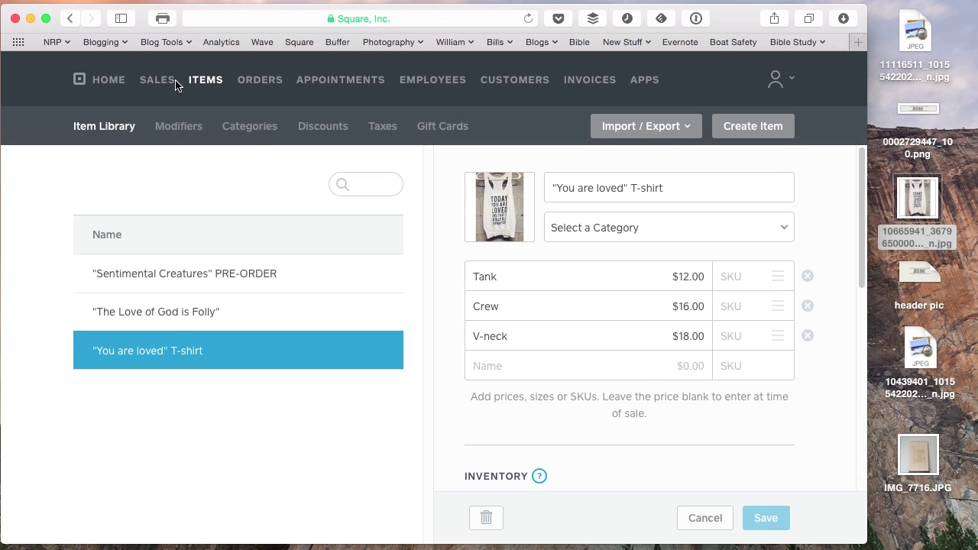
Start online store setup and pass the product step with all three items shipping.
{"action": "left_click", "coordinate": [244, 86]}
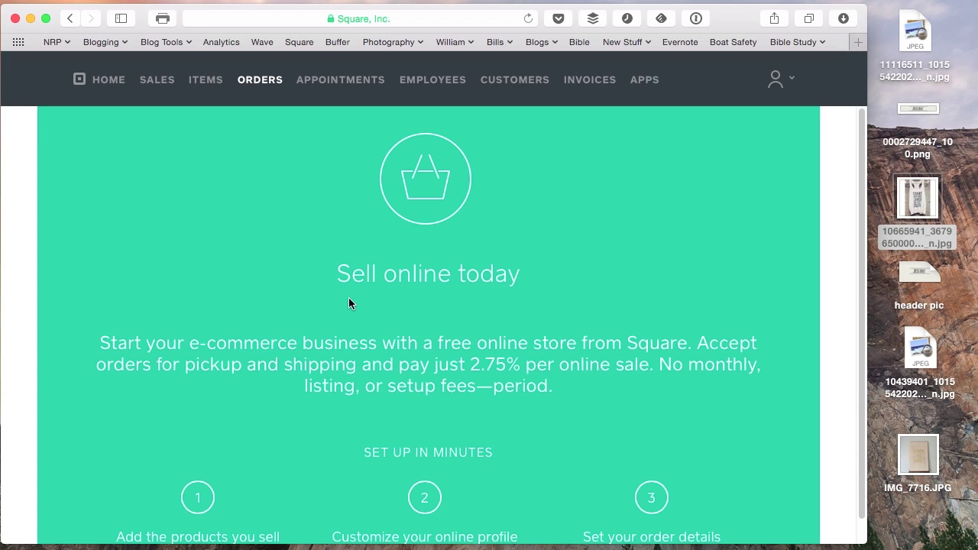
{"action": "scroll", "coordinate": [427, 383], "scroll_direction": "down", "scroll_amount": 1}
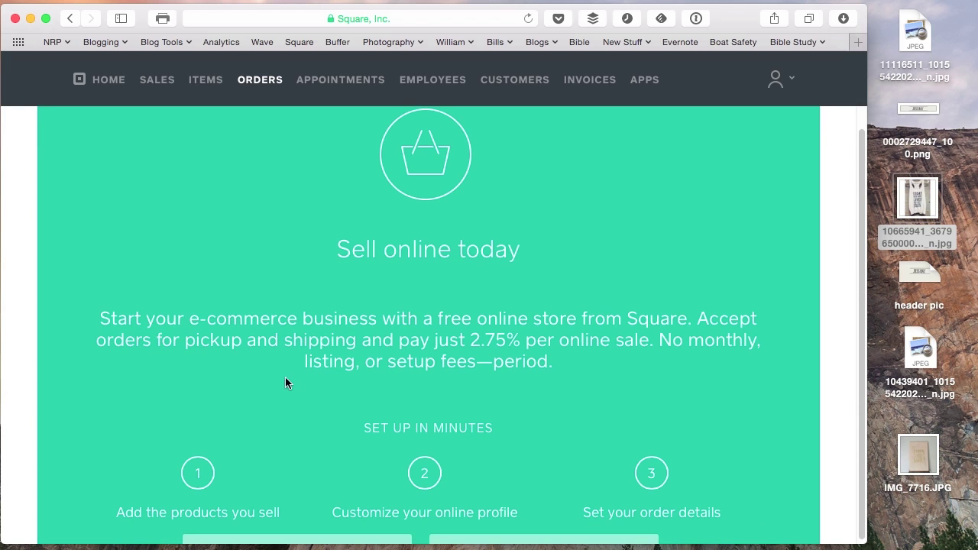
{"action": "scroll", "coordinate": [341, 379], "scroll_direction": "down", "scroll_amount": 3}
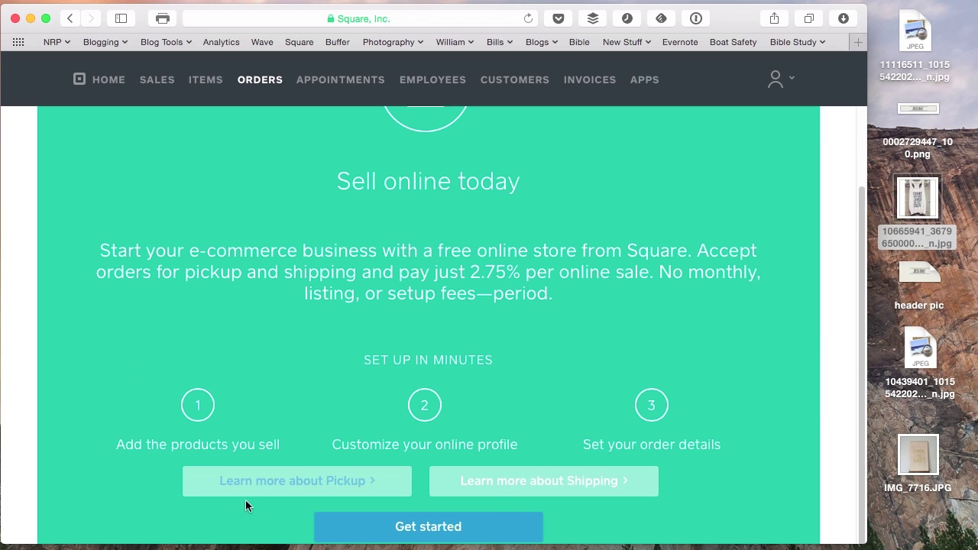
{"action": "left_click", "coordinate": [431, 534]}
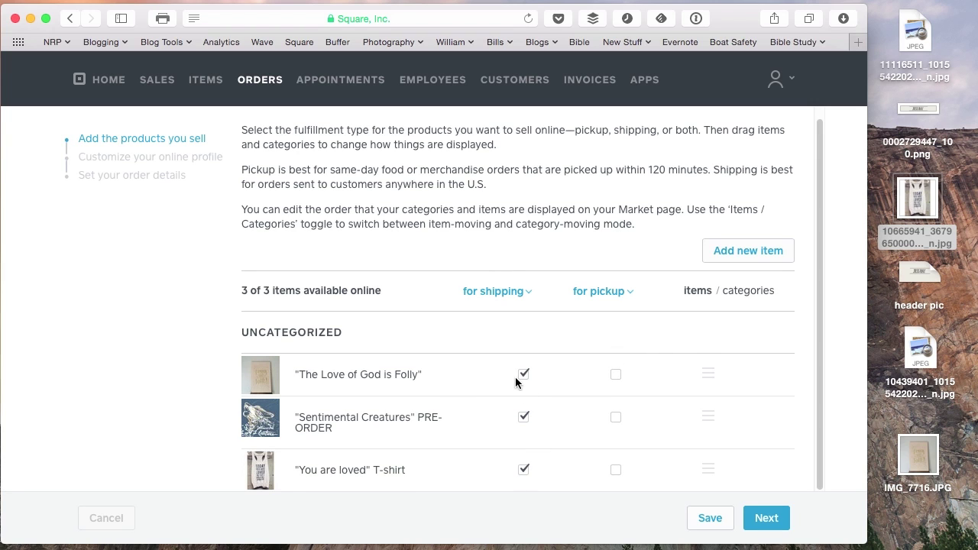
{"action": "left_click", "coordinate": [772, 518]}
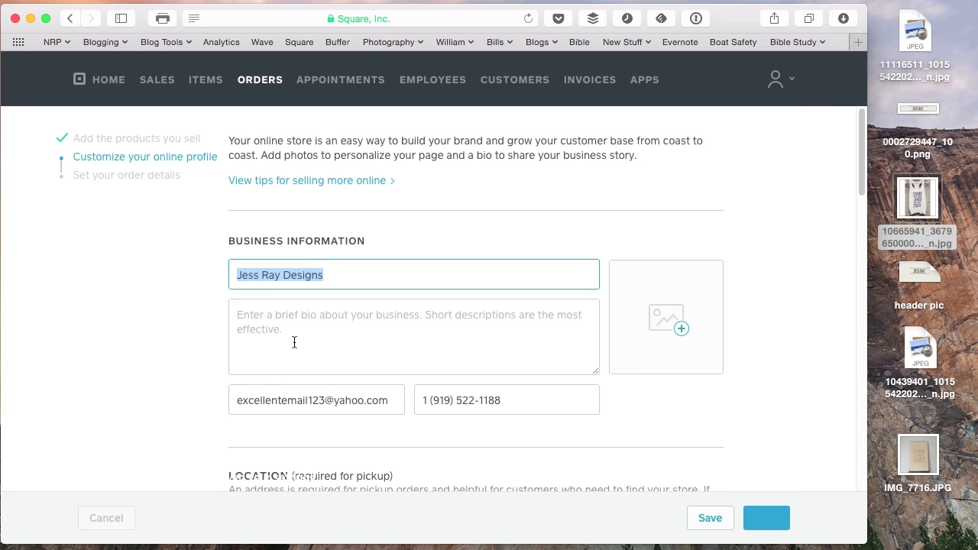
Enter the bio 'Design and music for your life' and review the profile contact details.
{"action": "left_click", "coordinate": [308, 330]}
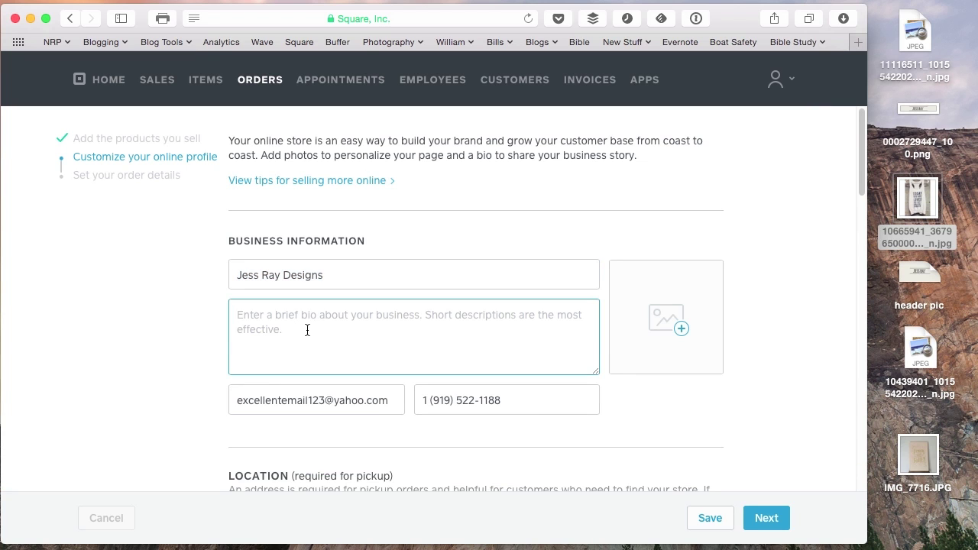
{"action": "type", "text": "Design and mu"}
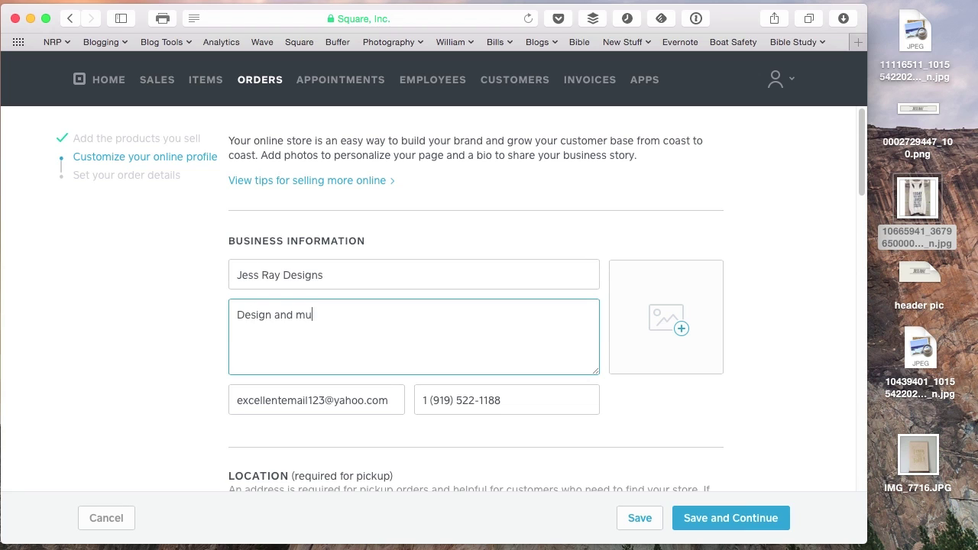
{"action": "type", "text": "sic for your life"}
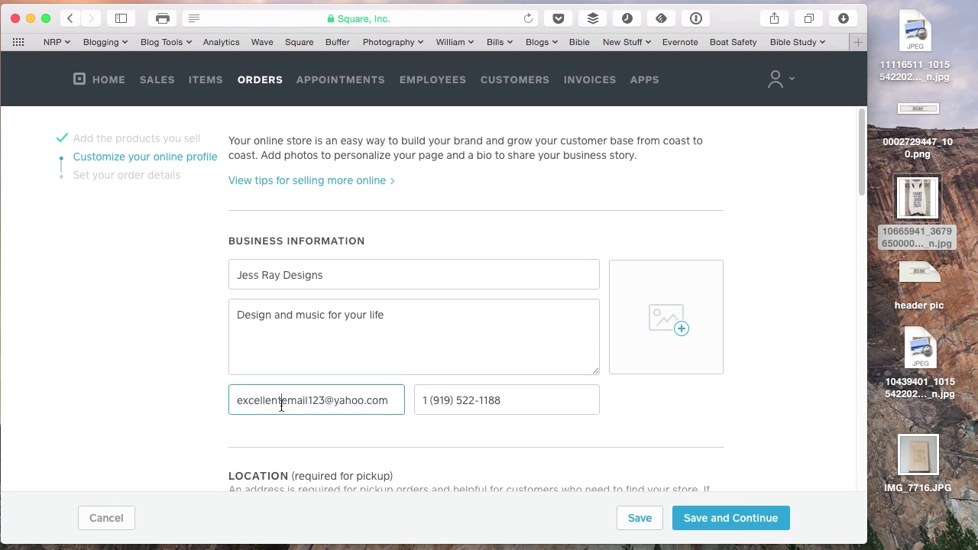
{"action": "left_click", "coordinate": [488, 400]}
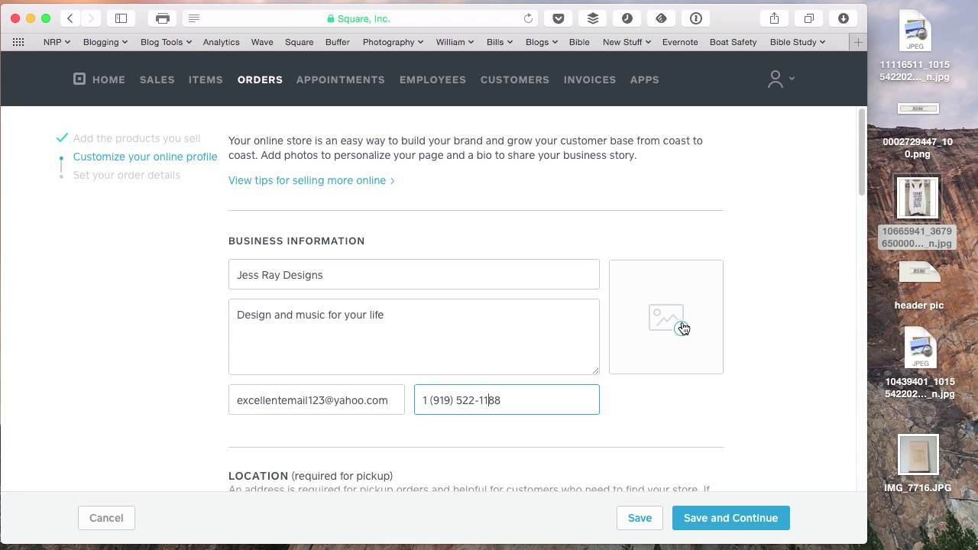
{"action": "left_click", "coordinate": [772, 354]}
{"action": "scroll", "coordinate": [776, 401], "scroll_direction": "down", "scroll_amount": 3}
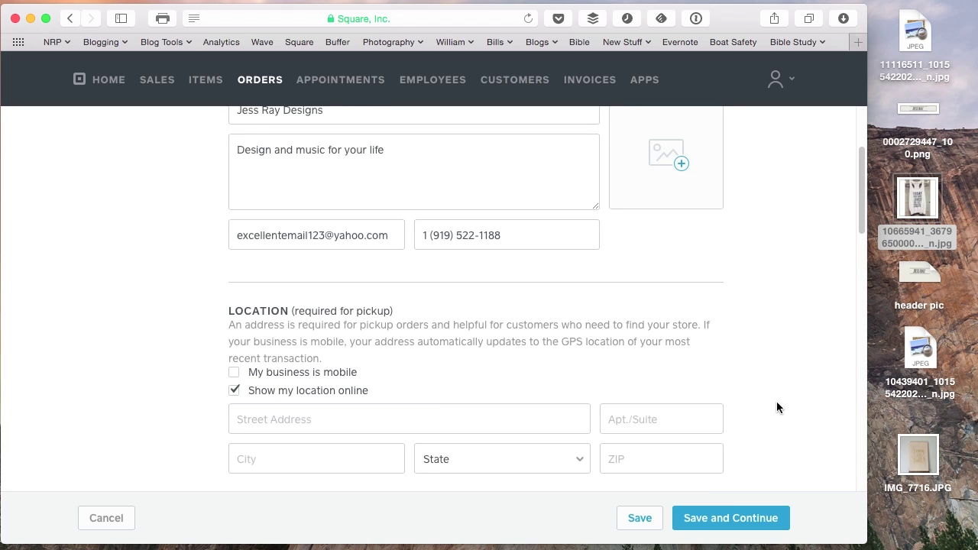
{"action": "scroll", "coordinate": [776, 401], "scroll_direction": "up", "scroll_amount": 1}
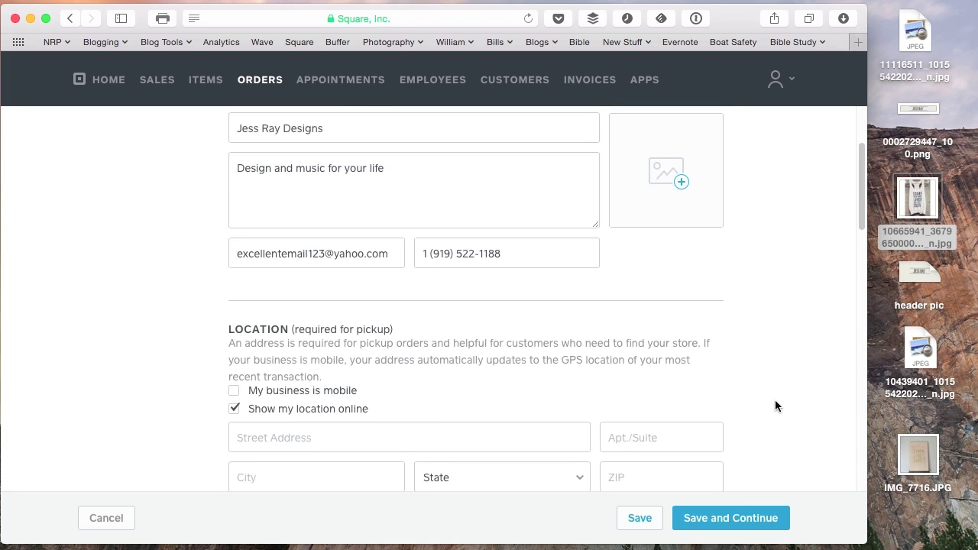
{"action": "scroll", "coordinate": [775, 406], "scroll_direction": "down", "scroll_amount": 2}
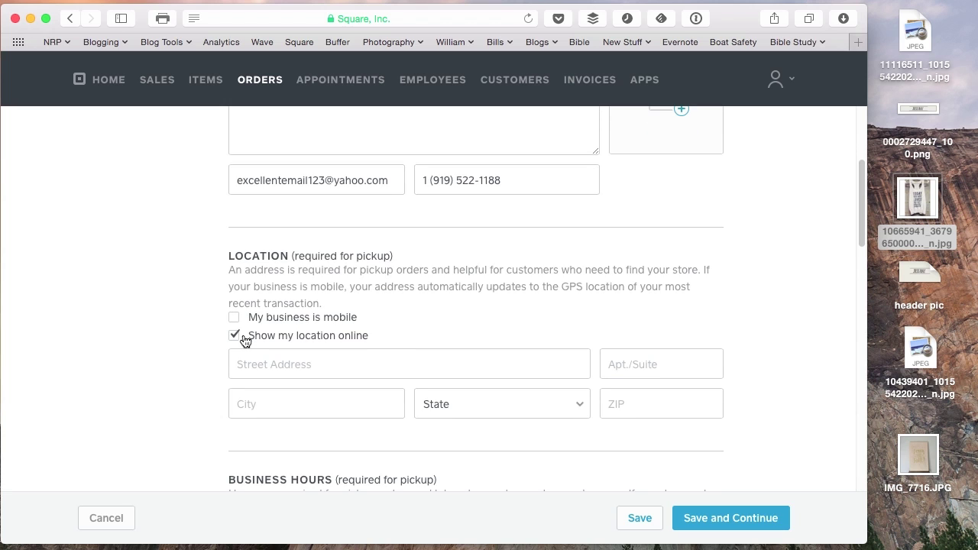
{"action": "scroll", "coordinate": [177, 342], "scroll_direction": "down", "scroll_amount": 7}
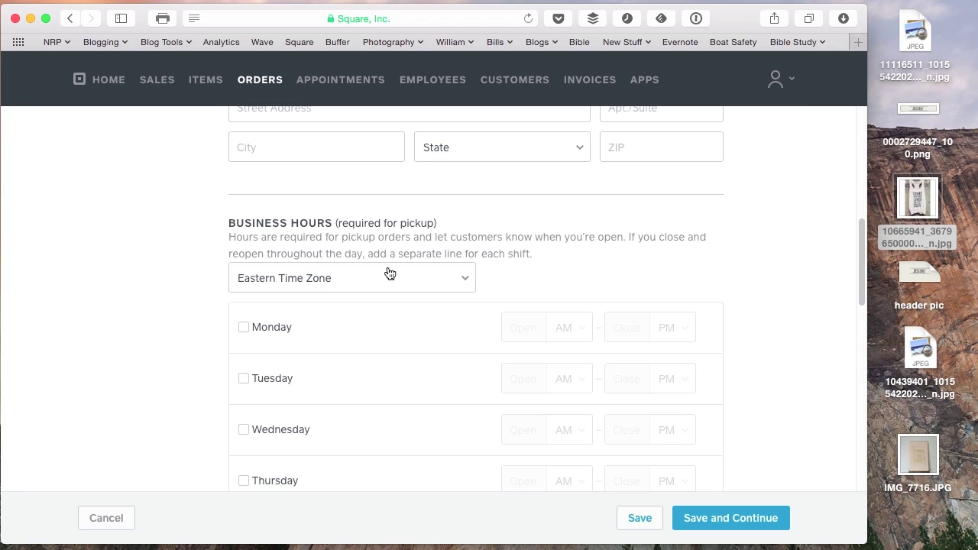
{"action": "scroll", "coordinate": [203, 271], "scroll_direction": "down", "scroll_amount": 2}
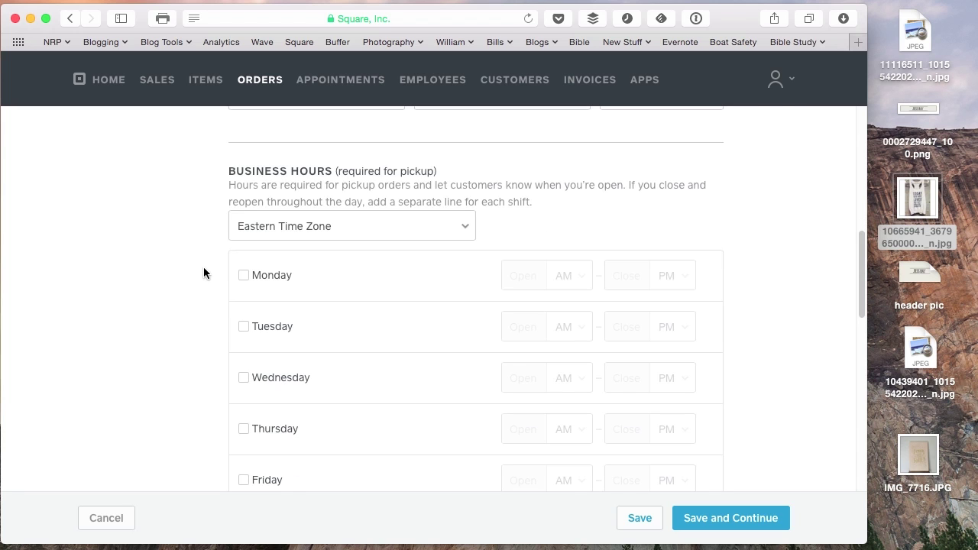
Upload the Sentimental Creatures JPEG to the image gallery and attempt Save and Continue.
{"action": "scroll", "coordinate": [479, 327], "scroll_direction": "down", "scroll_amount": 10}
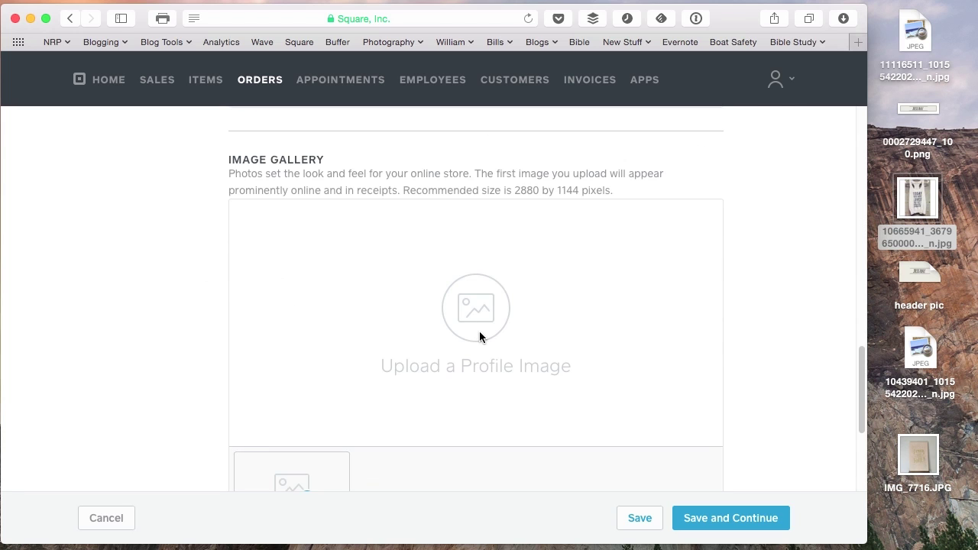
{"action": "scroll", "coordinate": [490, 361], "scroll_direction": "down", "scroll_amount": 2}
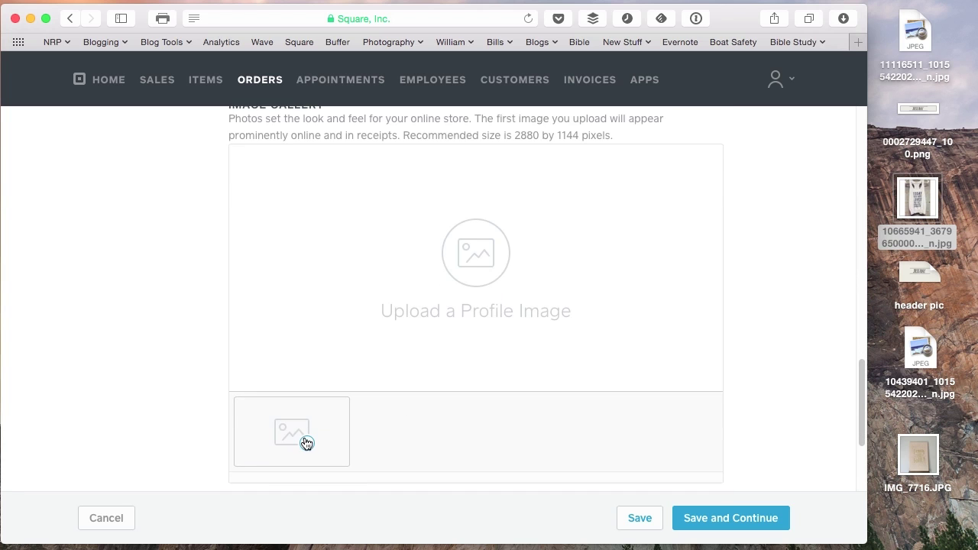
{"action": "left_click", "coordinate": [390, 452]}
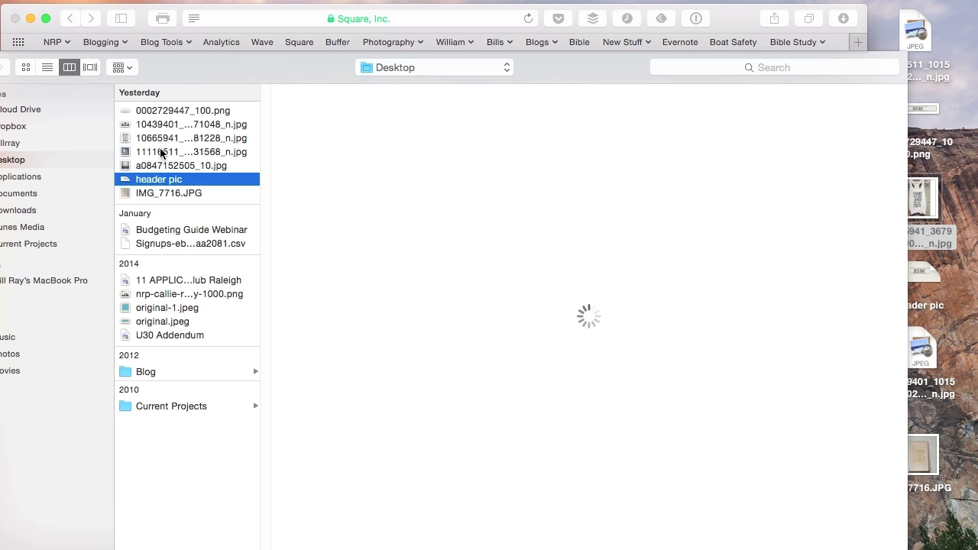
{"action": "left_click", "coordinate": [161, 125]}
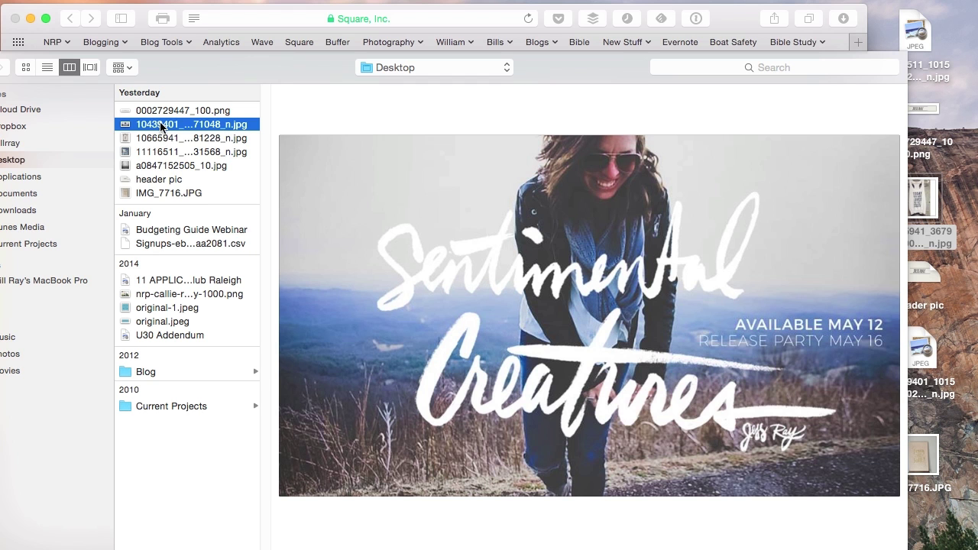
{"action": "key", "text": "Return"}
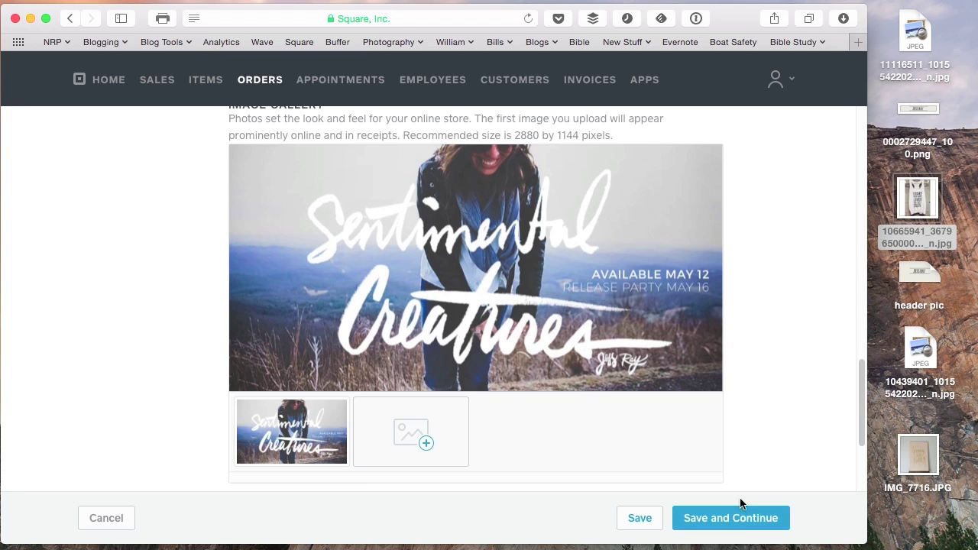
{"action": "left_click", "coordinate": [739, 529]}
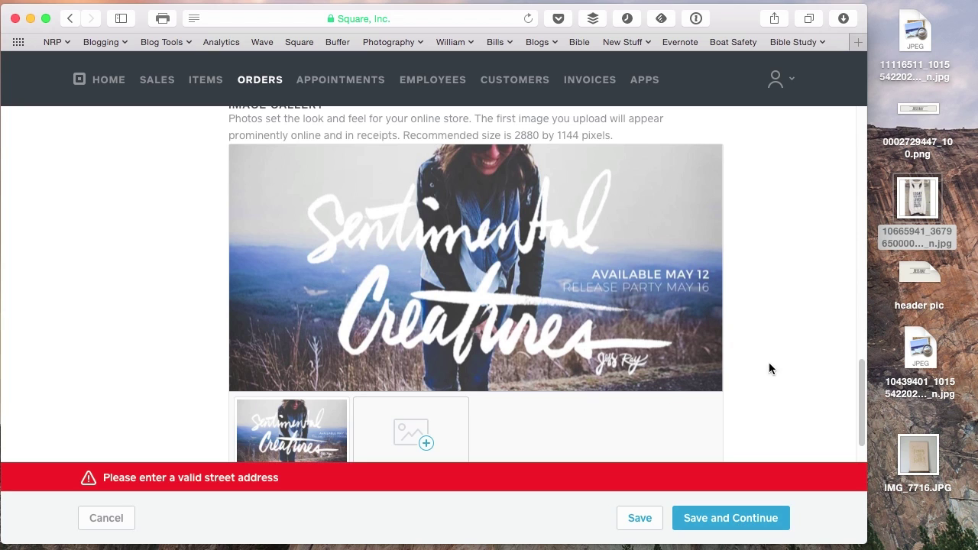
Address the street-address error using the Street Address field and the State list.
{"action": "scroll", "coordinate": [753, 373], "scroll_direction": "up", "scroll_amount": 10}
{"action": "scroll", "coordinate": [753, 374], "scroll_direction": "down", "scroll_amount": 5}
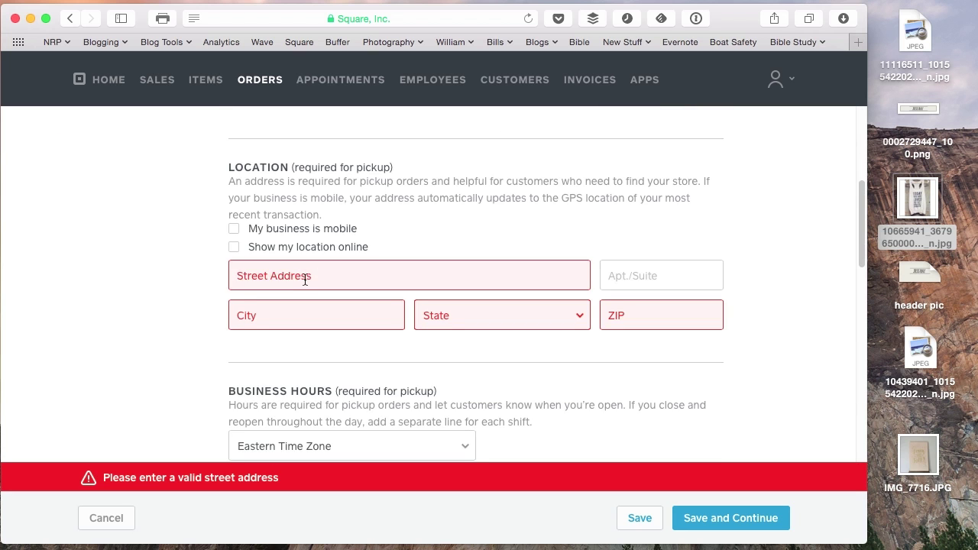
{"action": "left_click", "coordinate": [305, 280]}
{"action": "left_click", "coordinate": [564, 331]}
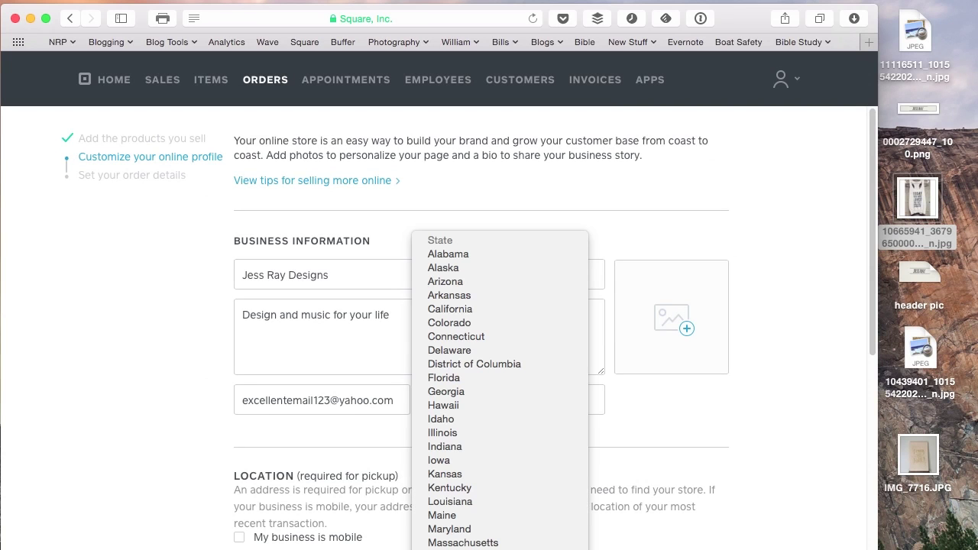
{"action": "key", "text": "Escape"}
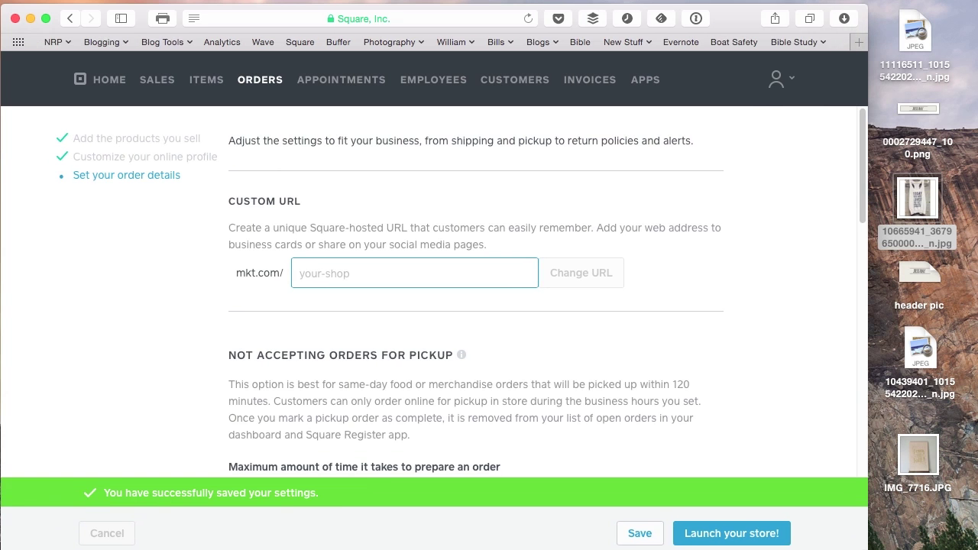
Scroll through the Pickup, Shipping ($7.00 per order, 14 days) and Return Policy settings.
{"action": "scroll", "coordinate": [667, 446], "scroll_direction": "down", "scroll_amount": 10}
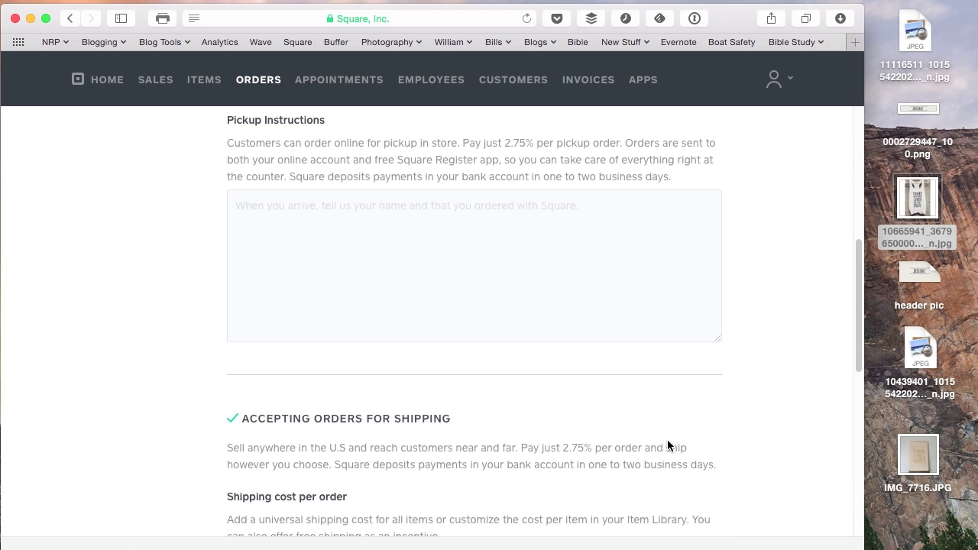
{"action": "scroll", "coordinate": [668, 446], "scroll_direction": "down", "scroll_amount": 5}
{"action": "scroll", "coordinate": [668, 446], "scroll_direction": "up", "scroll_amount": 1}
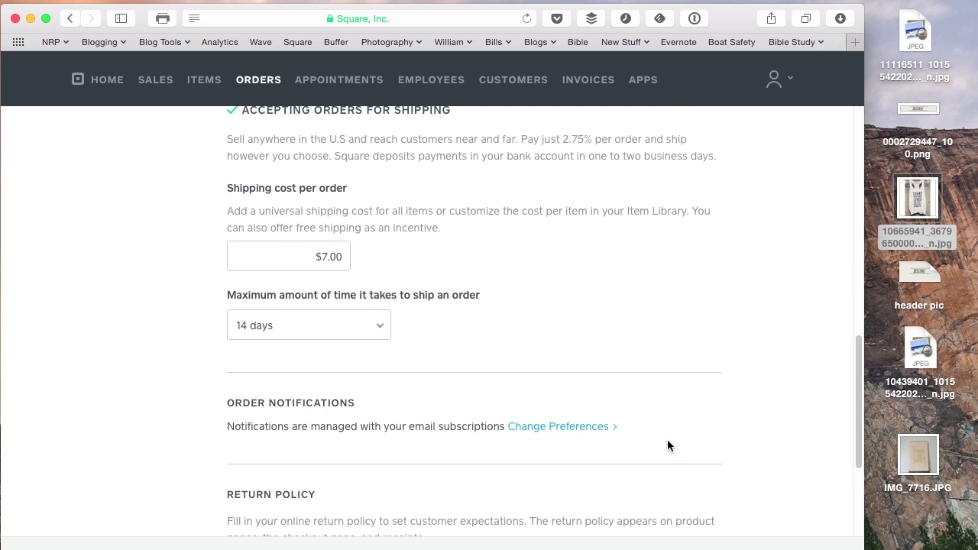
{"action": "scroll", "coordinate": [640, 375], "scroll_direction": "down", "scroll_amount": 5}
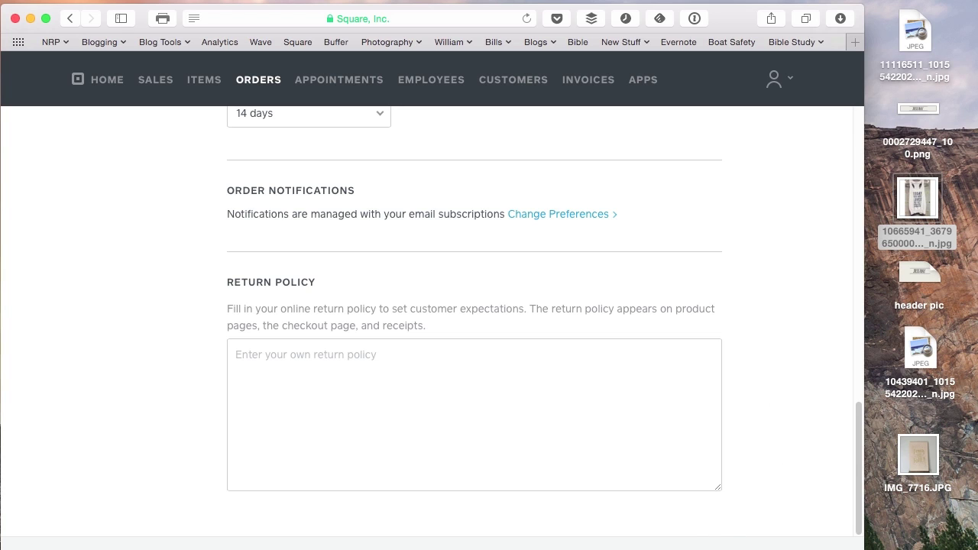
{"action": "scroll", "coordinate": [791, 343], "scroll_direction": "left", "scroll_amount": 3}
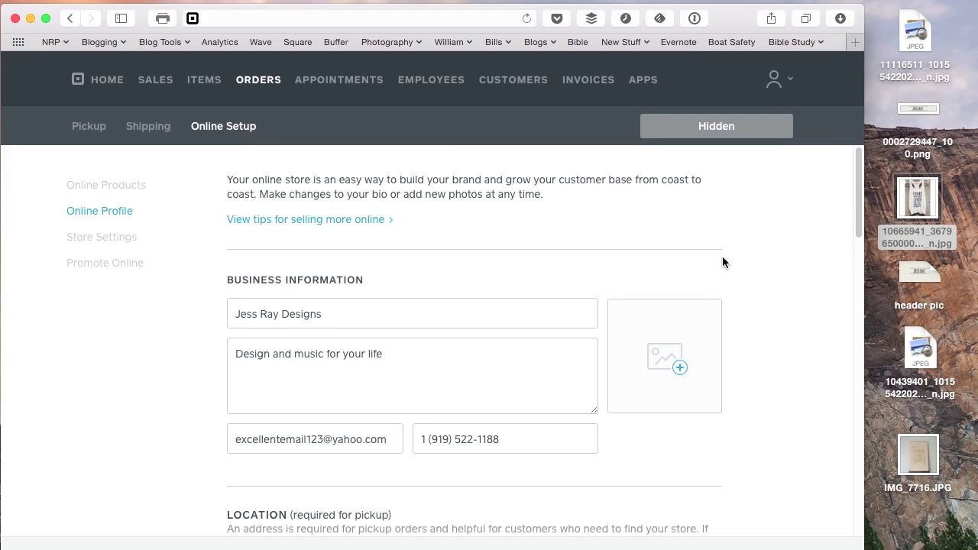
Choose the wolf poster JPEG from the desktop as the profile's business photo.
{"action": "left_click", "coordinate": [664, 490]}
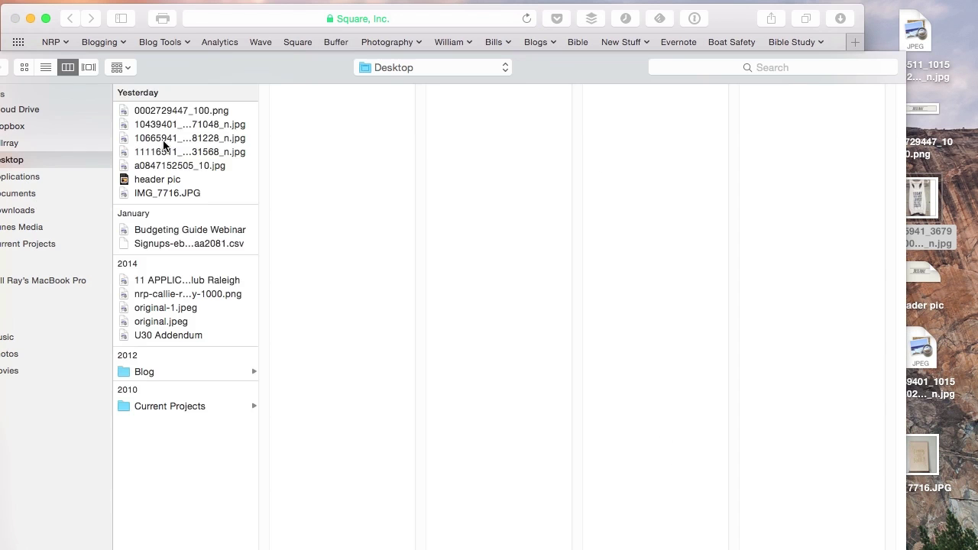
{"action": "left_click", "coordinate": [163, 141]}
{"action": "key", "text": "Up"}
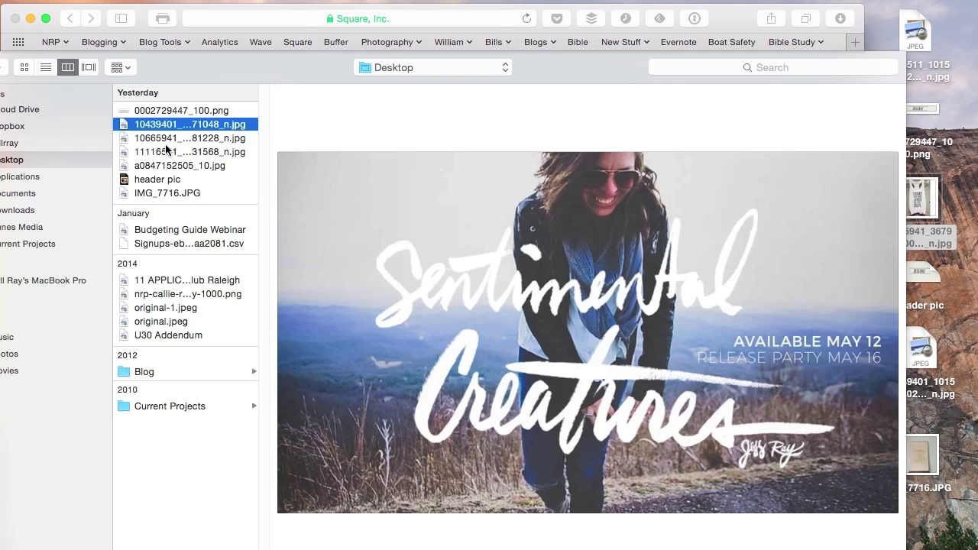
{"action": "left_click", "coordinate": [165, 156]}
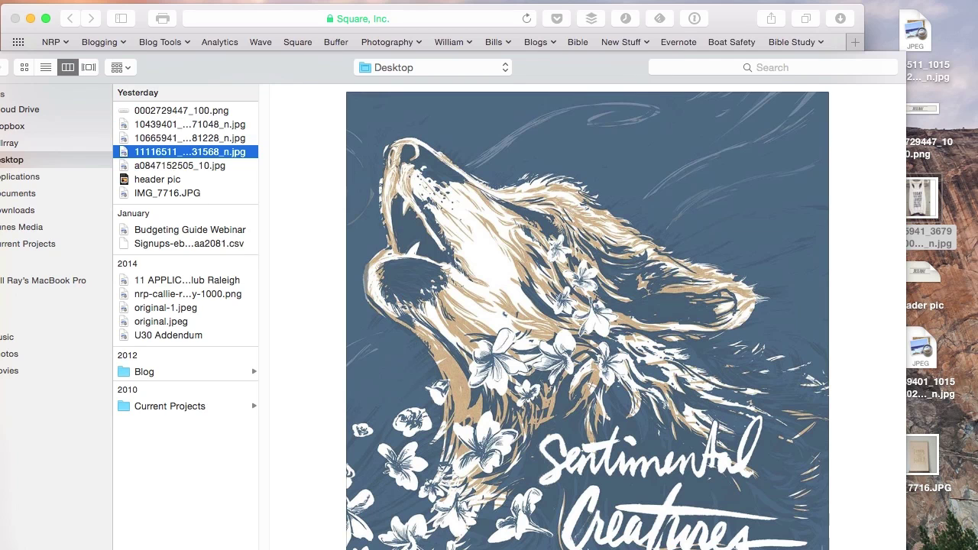
{"action": "key", "text": "Return"}
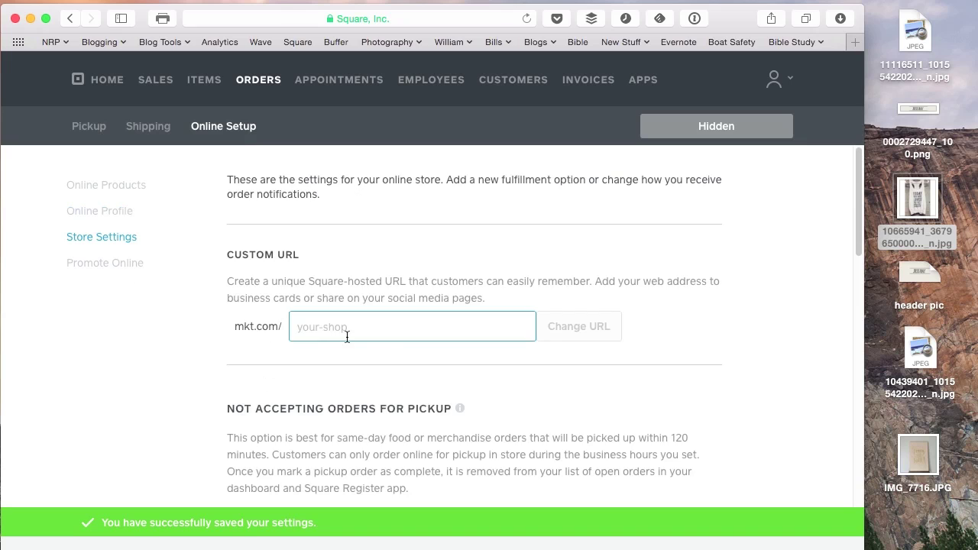
Enter jess-ray-designs as the custom URL and confirm the change to mkt.com/jess-ray-designs.
{"action": "type", "text": "jess"}
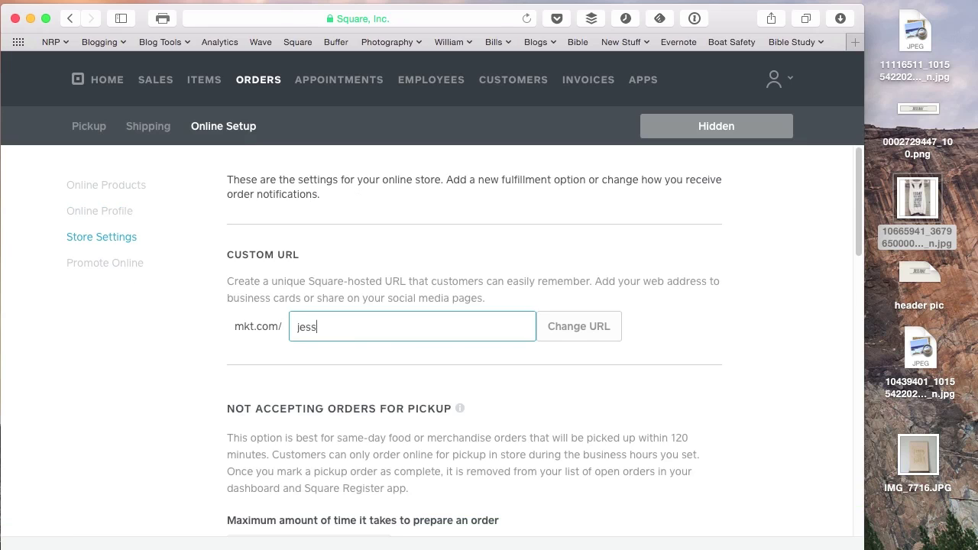
{"action": "type", "text": "-ray-designs"}
{"action": "left_click", "coordinate": [577, 333]}
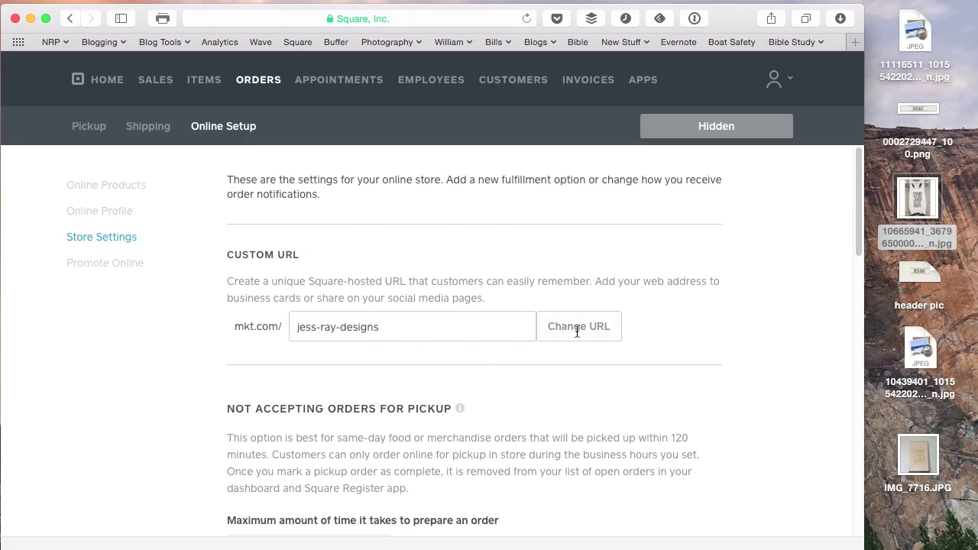
{"action": "left_click", "coordinate": [528, 426]}
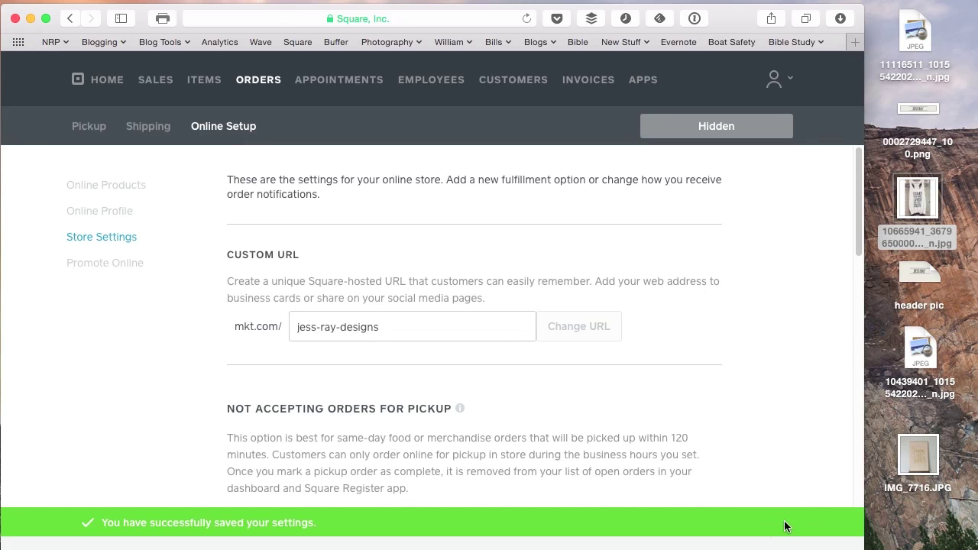
{"action": "scroll", "coordinate": [526, 483], "scroll_direction": "down", "scroll_amount": 2}
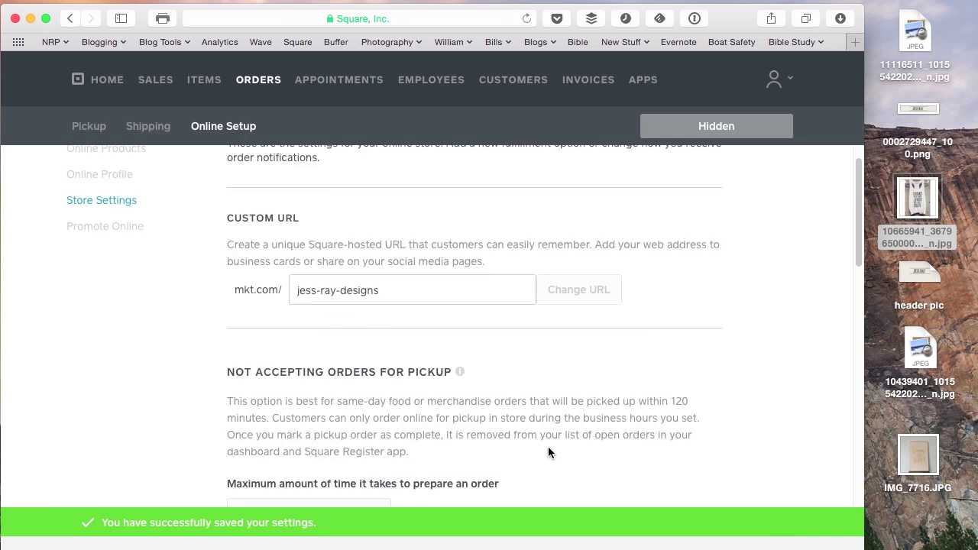
{"action": "scroll", "coordinate": [548, 447], "scroll_direction": "up", "scroll_amount": 2}
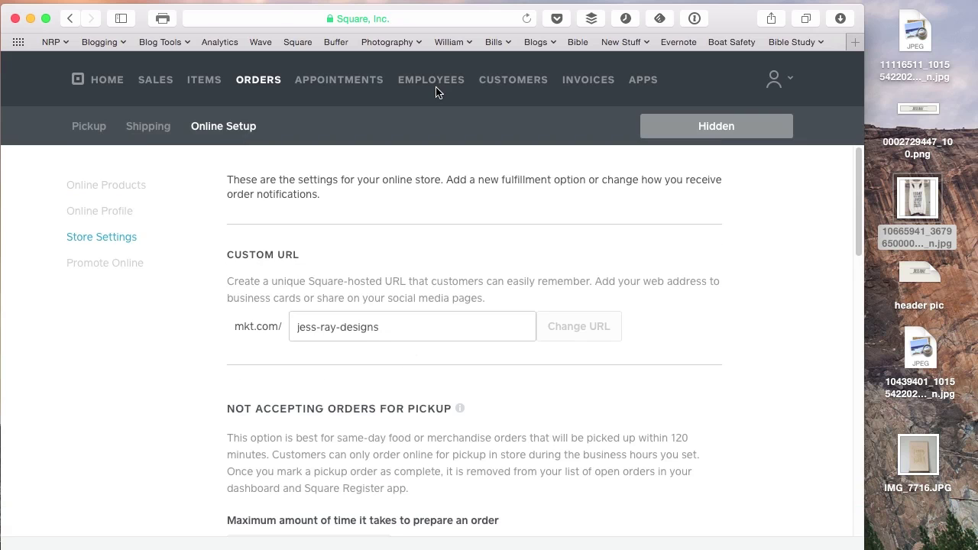
Load mkt.com/jess-ray-designs in a new browser tab.
{"action": "key", "text": "super+t"}
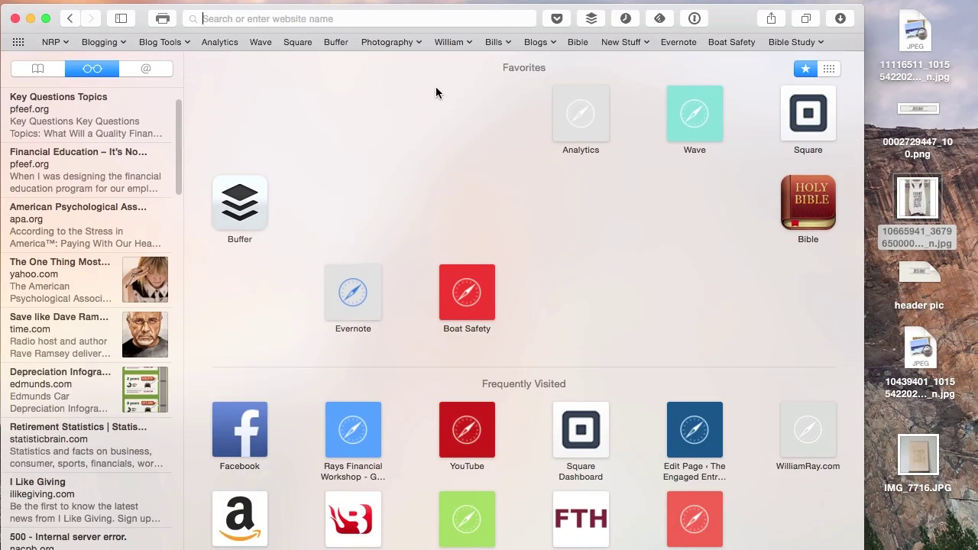
{"action": "type", "text": "mkt.com/jes"}
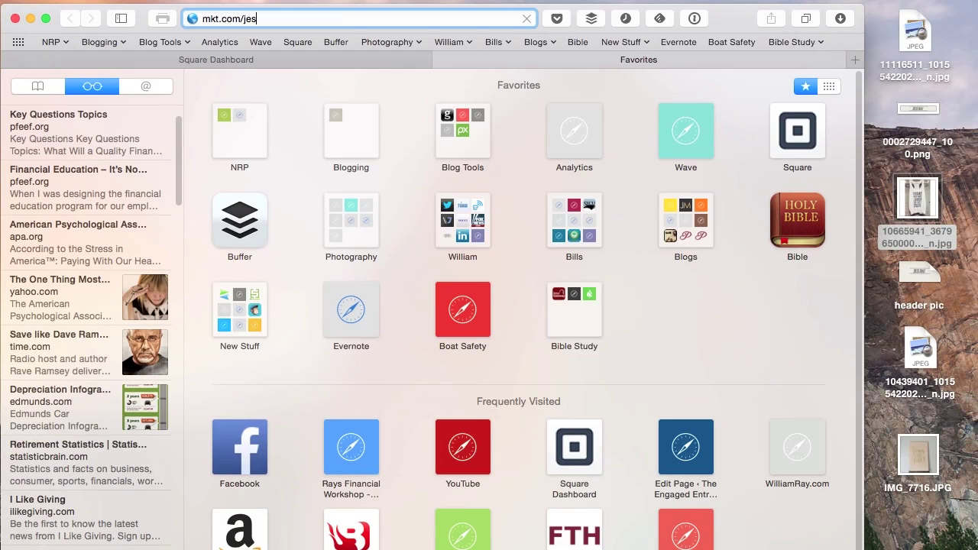
{"action": "type", "text": "s-ray-designs"}
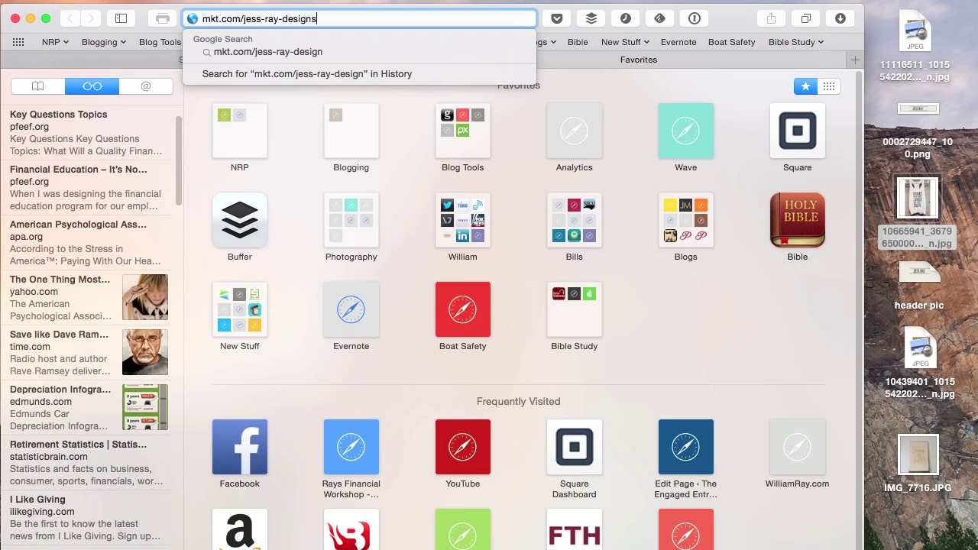
{"action": "key", "text": "Return"}
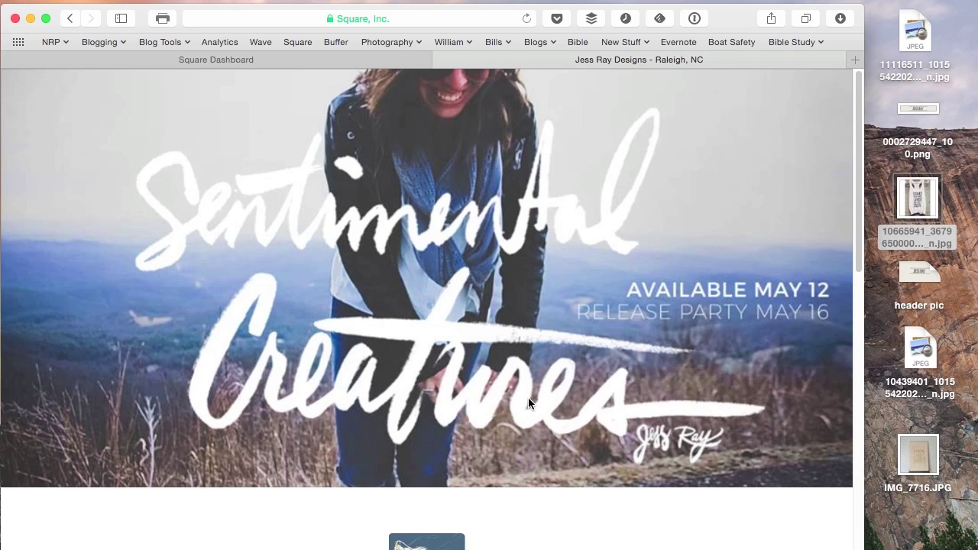
Scroll down to the product grid and open the "You are loved" T-shirt's details.
{"action": "scroll", "coordinate": [160, 417], "scroll_direction": "down", "scroll_amount": 5}
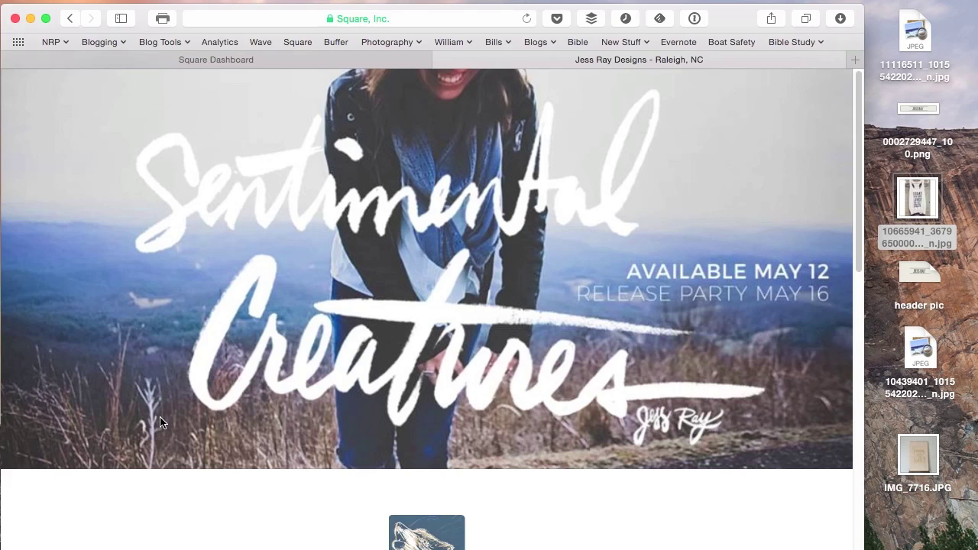
{"action": "scroll", "coordinate": [160, 416], "scroll_direction": "up", "scroll_amount": 5}
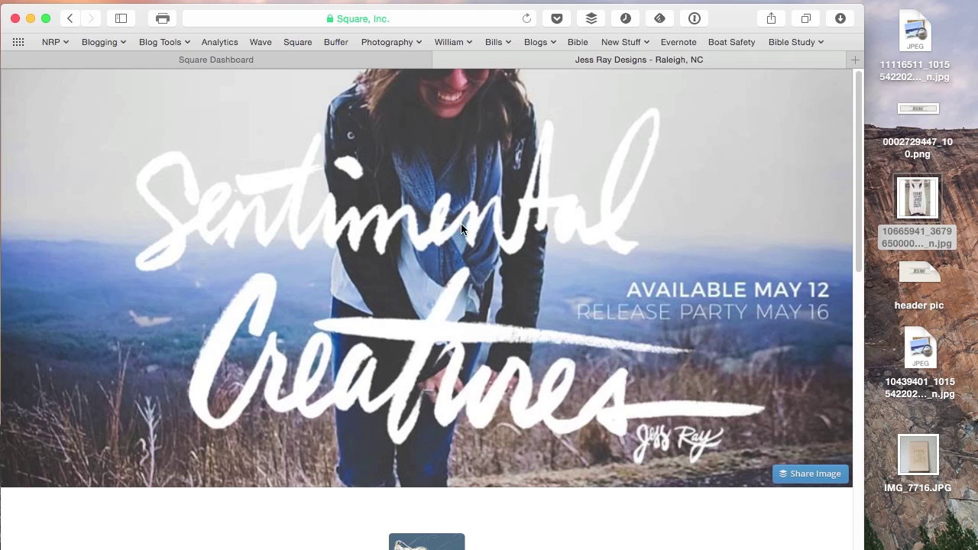
{"action": "scroll", "coordinate": [317, 417], "scroll_direction": "down", "scroll_amount": 4}
{"action": "scroll", "coordinate": [248, 429], "scroll_direction": "down", "scroll_amount": 7}
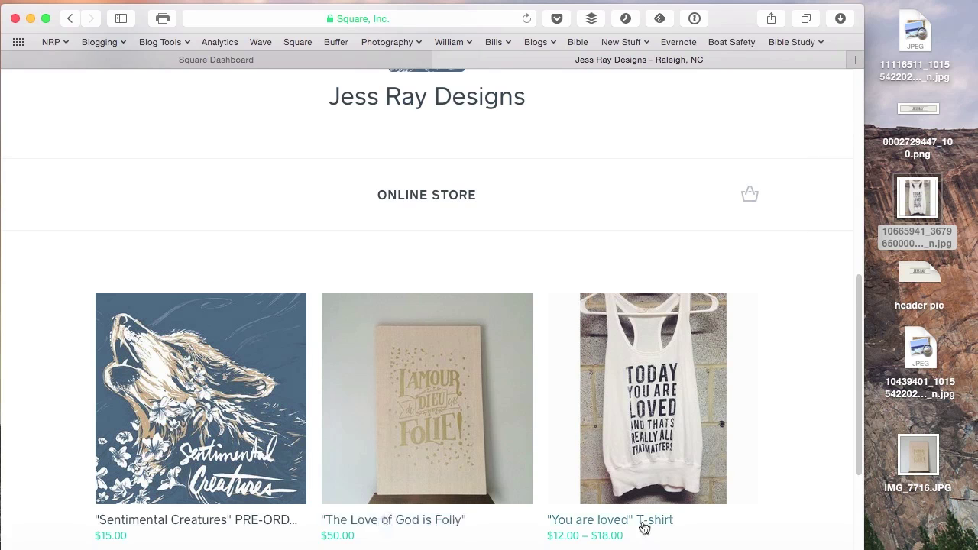
{"action": "left_click", "coordinate": [645, 522]}
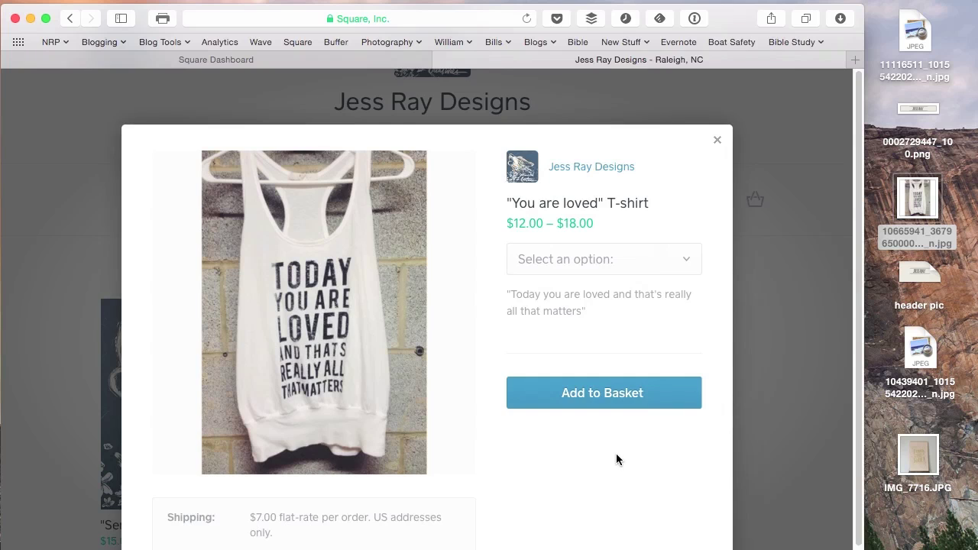
Add the "You are loved" T-shirt in the Crew style to the basket.
{"action": "scroll", "coordinate": [616, 457], "scroll_direction": "down", "scroll_amount": 2}
{"action": "left_click", "coordinate": [593, 213]}
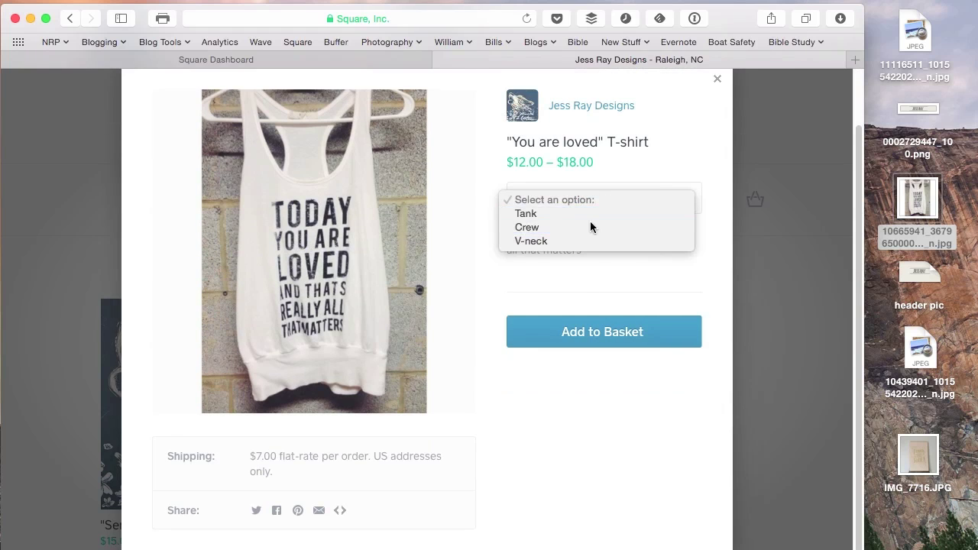
{"action": "left_click", "coordinate": [590, 222]}
{"action": "left_click", "coordinate": [594, 343]}
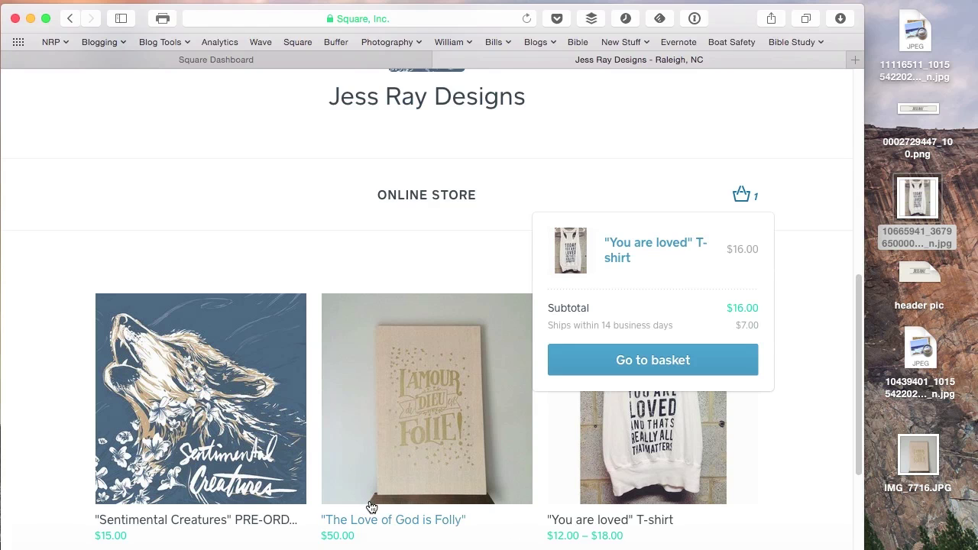
Add "The Love of God is Folly" print to the basket and view the basket.
{"action": "left_click", "coordinate": [519, 510]}
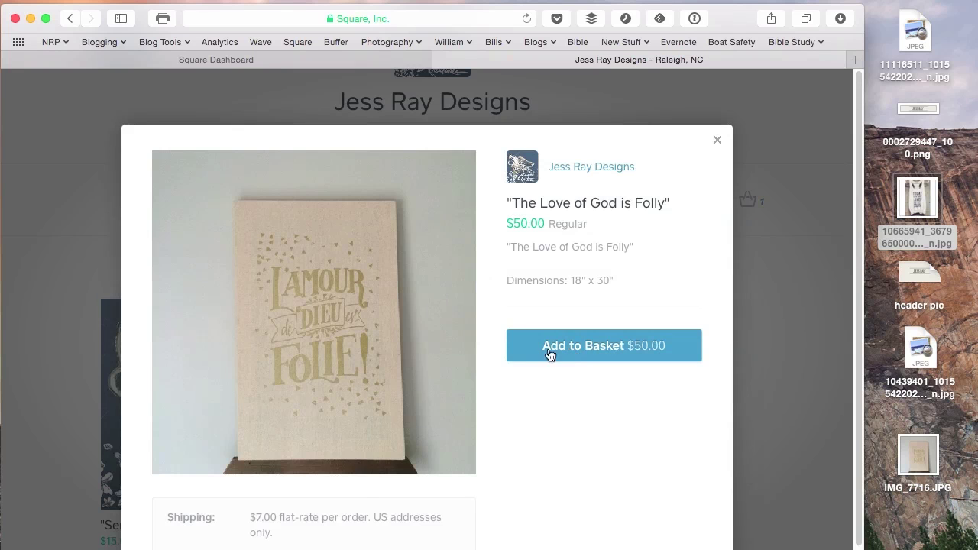
{"action": "left_click", "coordinate": [580, 349]}
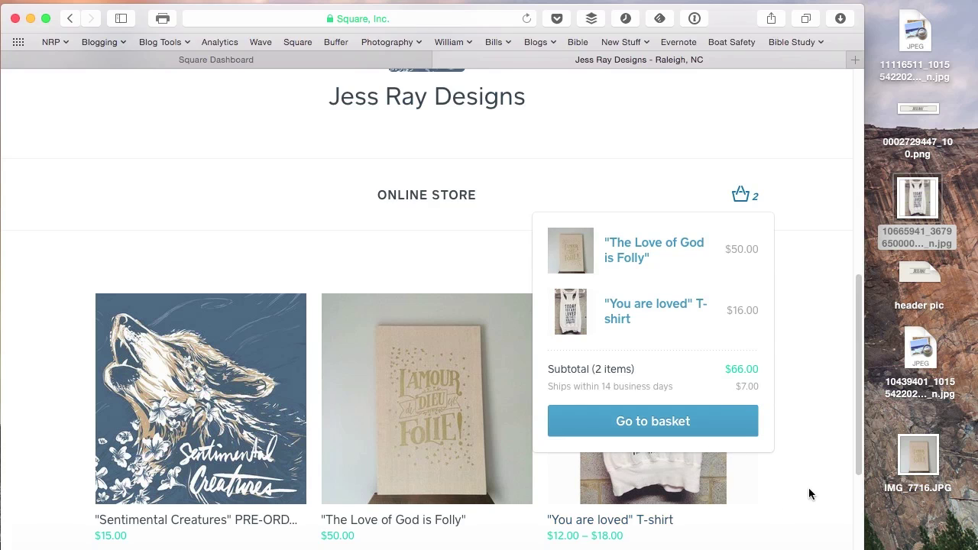
{"action": "left_click", "coordinate": [675, 426]}
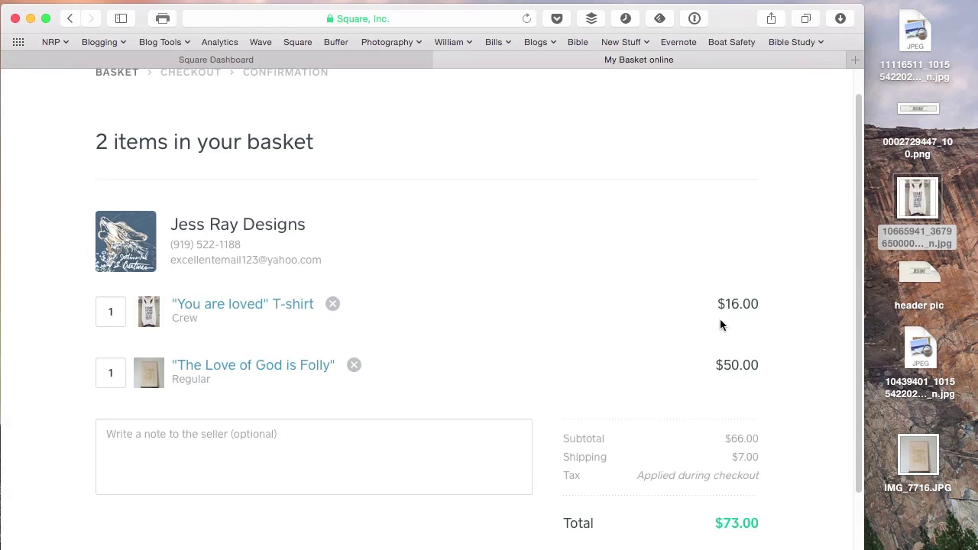
Review the $73.00 basket total, then go back to the Jess Ray Designs home page.
{"action": "scroll", "coordinate": [792, 386], "scroll_direction": "down", "scroll_amount": 1}
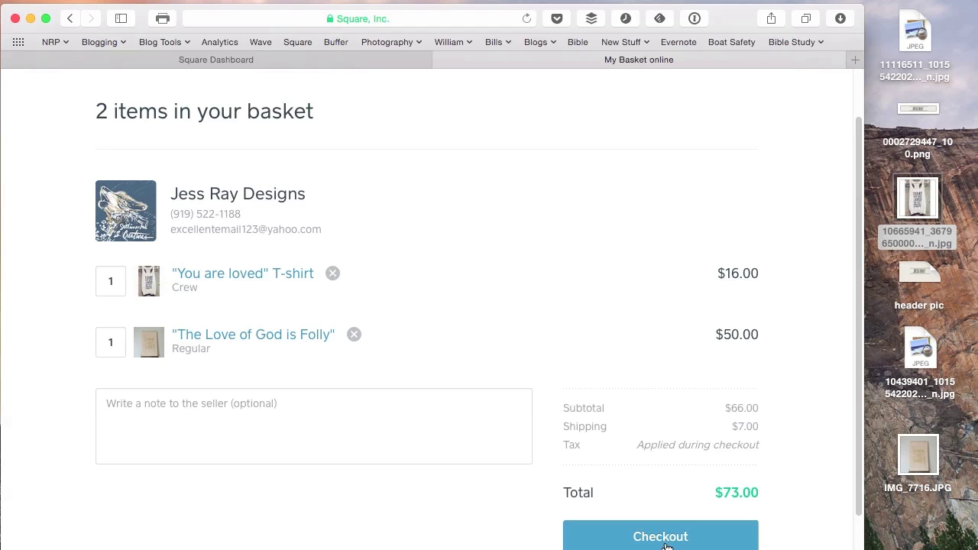
{"action": "scroll", "coordinate": [543, 424], "scroll_direction": "up", "scroll_amount": 2}
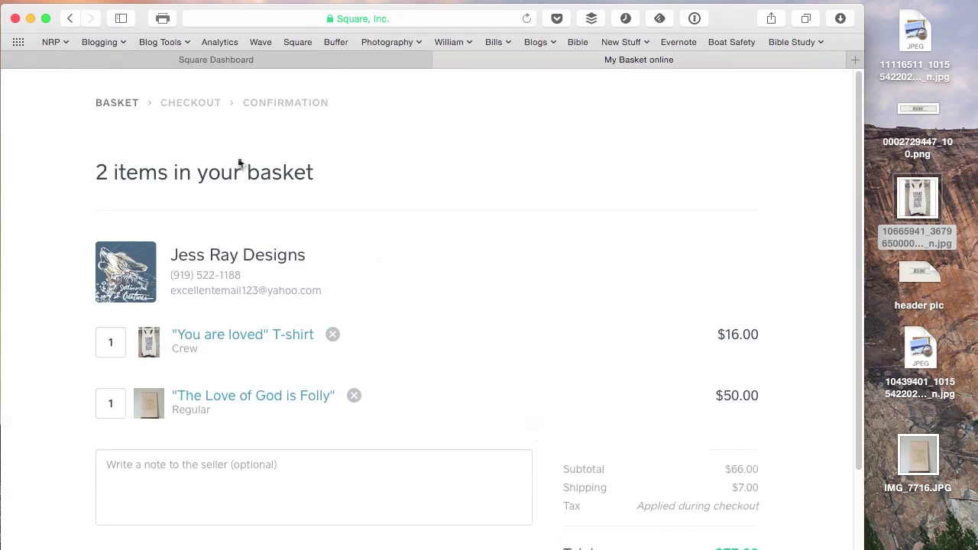
{"action": "left_click", "coordinate": [67, 19]}
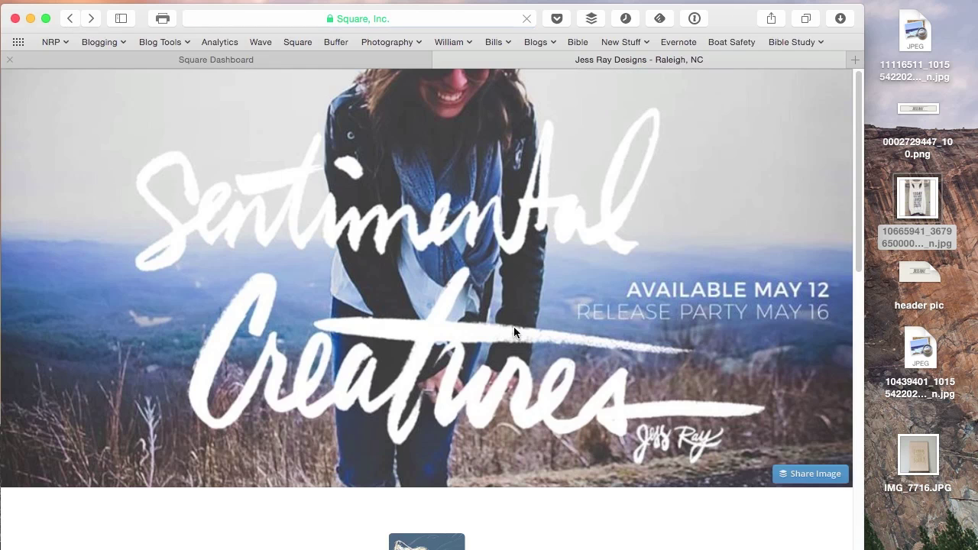
{"action": "scroll", "coordinate": [634, 472], "scroll_direction": "down", "scroll_amount": 1}
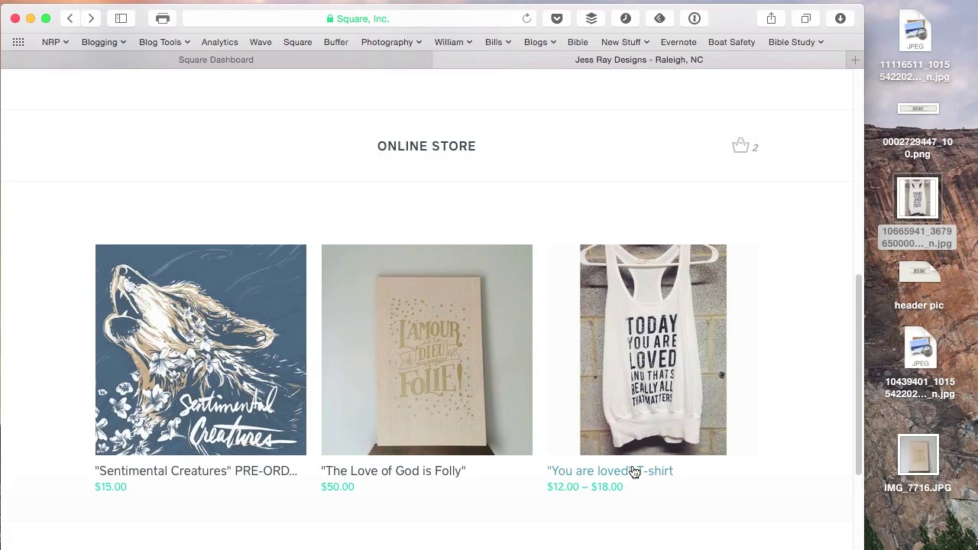
{"action": "scroll", "coordinate": [634, 472], "scroll_direction": "up", "scroll_amount": 2}
{"action": "scroll", "coordinate": [632, 466], "scroll_direction": "up", "scroll_amount": 8}
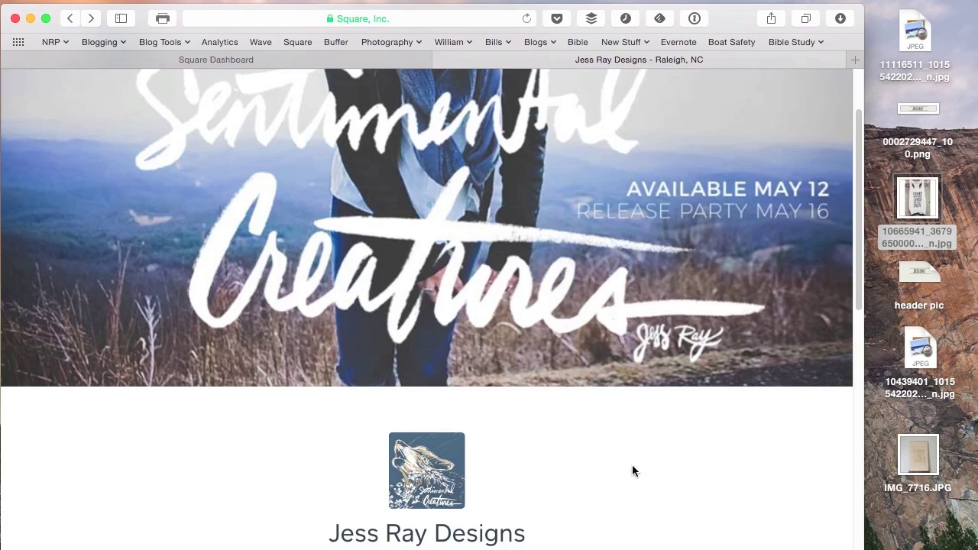
{"action": "scroll", "coordinate": [631, 466], "scroll_direction": "down", "scroll_amount": 10}
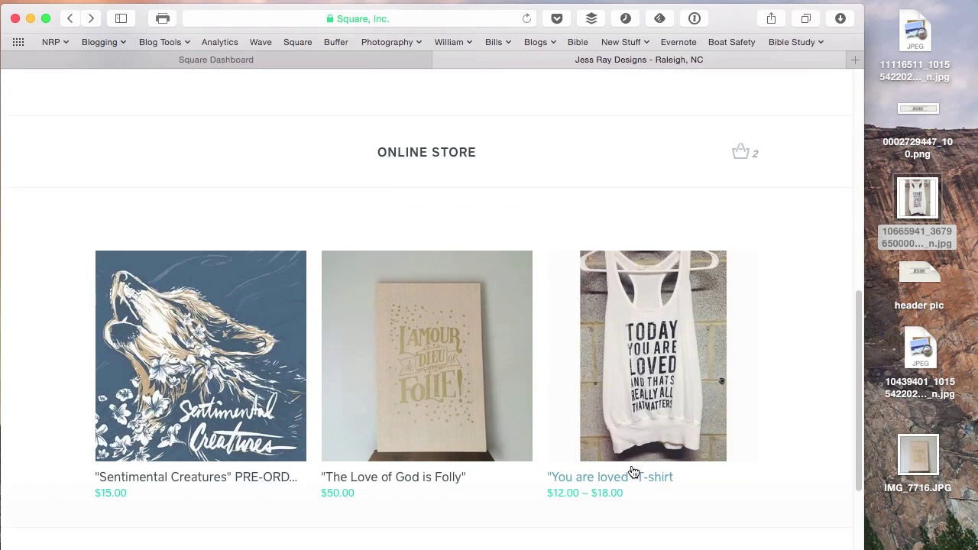
{"action": "scroll", "coordinate": [714, 491], "scroll_direction": "up", "scroll_amount": 1}
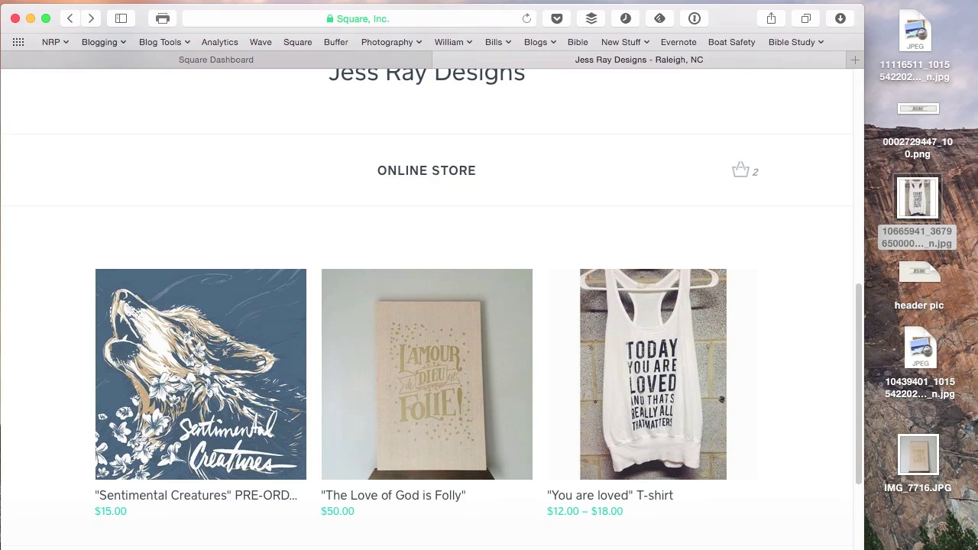
{"action": "scroll", "coordinate": [478, 299], "scroll_direction": "up", "scroll_amount": 1}
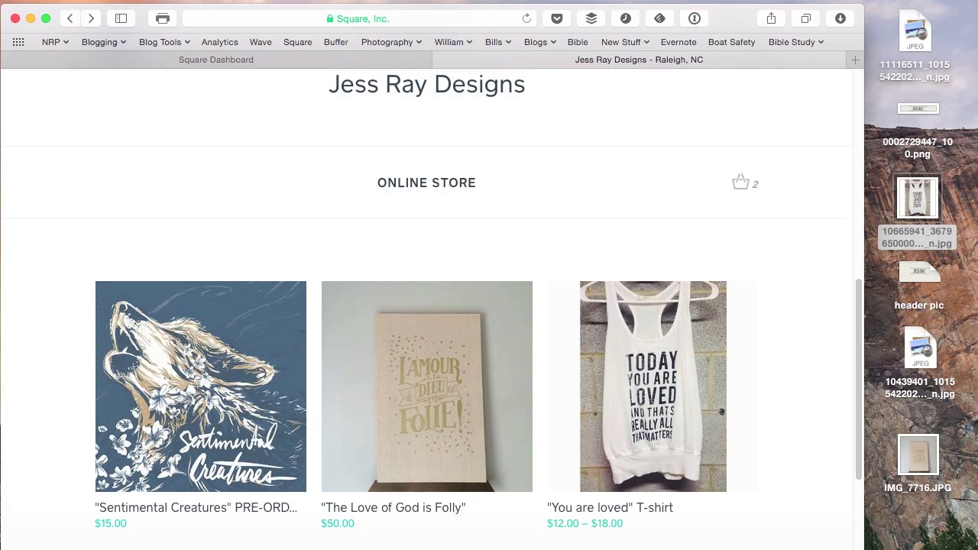